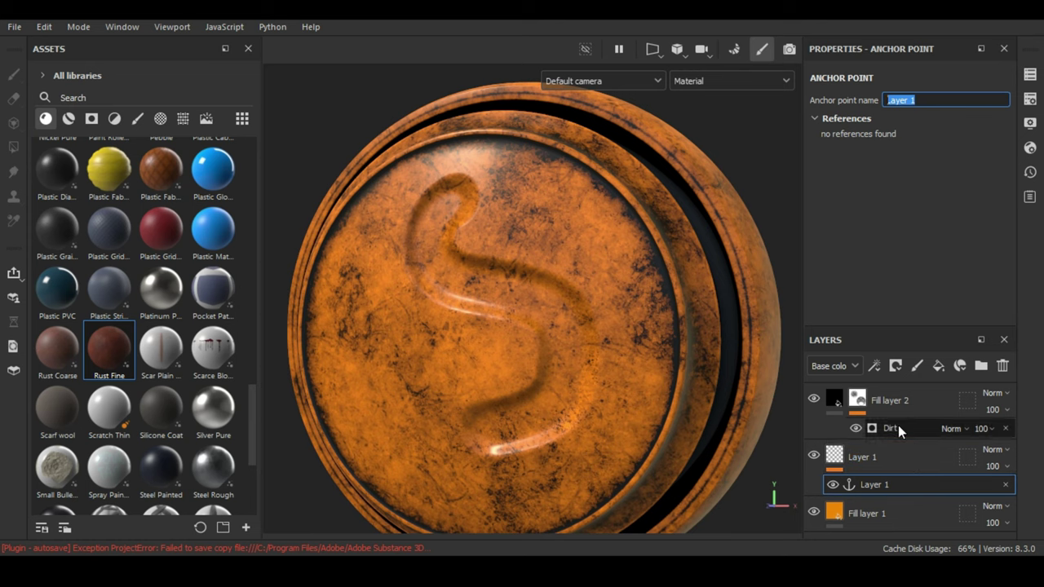
# Step: Set the Dirt generator's Micro Height input to the Layer 1 anchor point
pyautogui.click(898, 427)
pyautogui.scroll(-5, 912, 220)
pyautogui.click(960, 277)
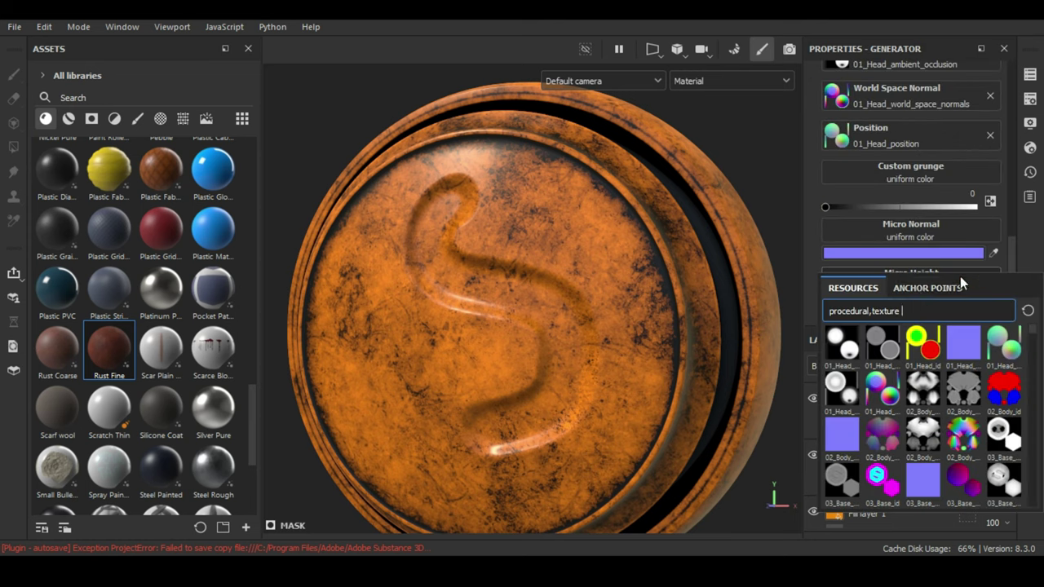
pyautogui.click(928, 286)
pyautogui.click(864, 310)
# Step: Reference the anchor's Height channel and enable Micro Height in Micro Details
pyautogui.scroll(-2, 971, 239)
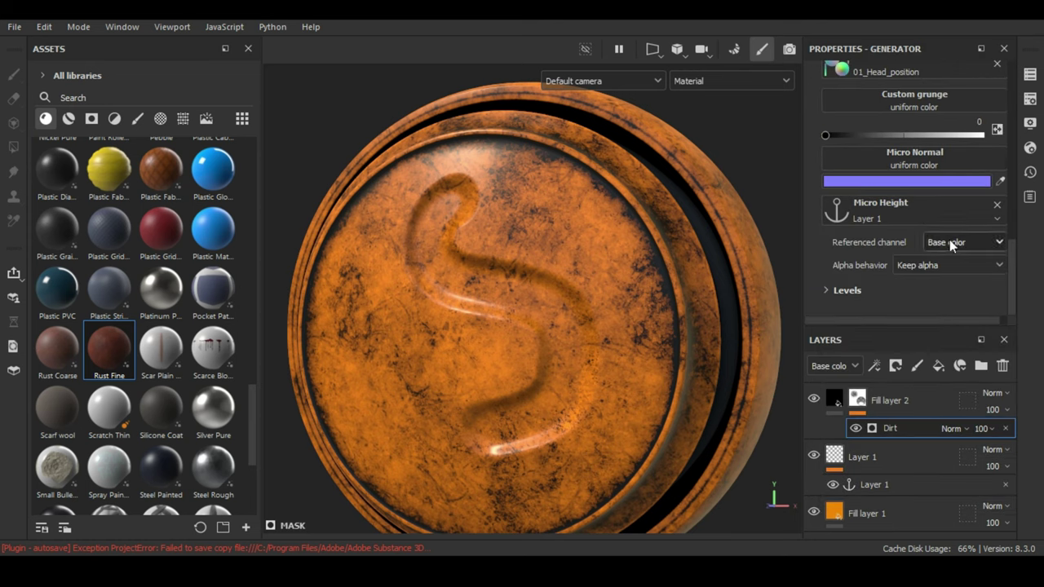
pyautogui.click(949, 243)
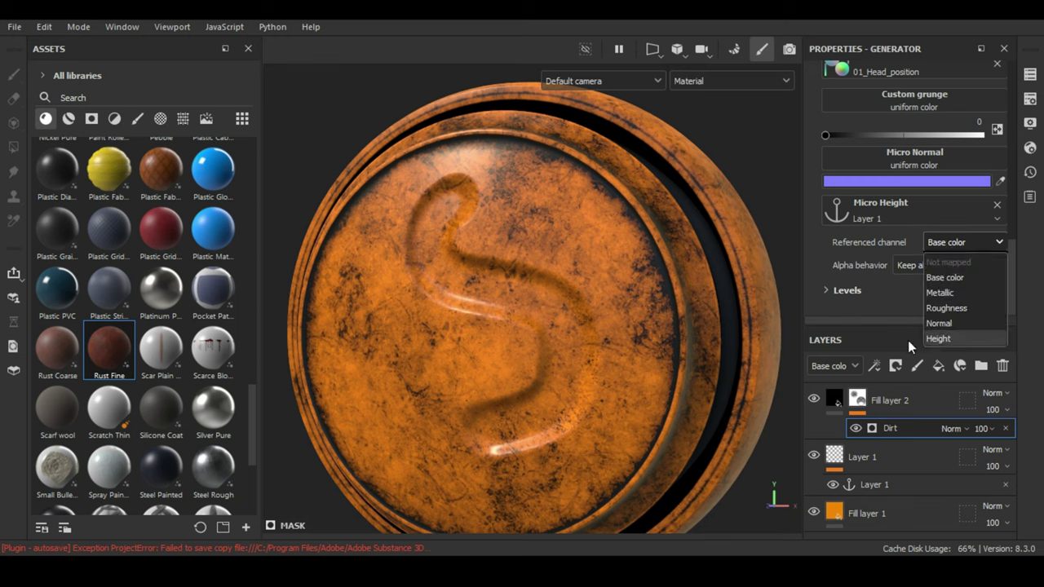
pyautogui.click(937, 337)
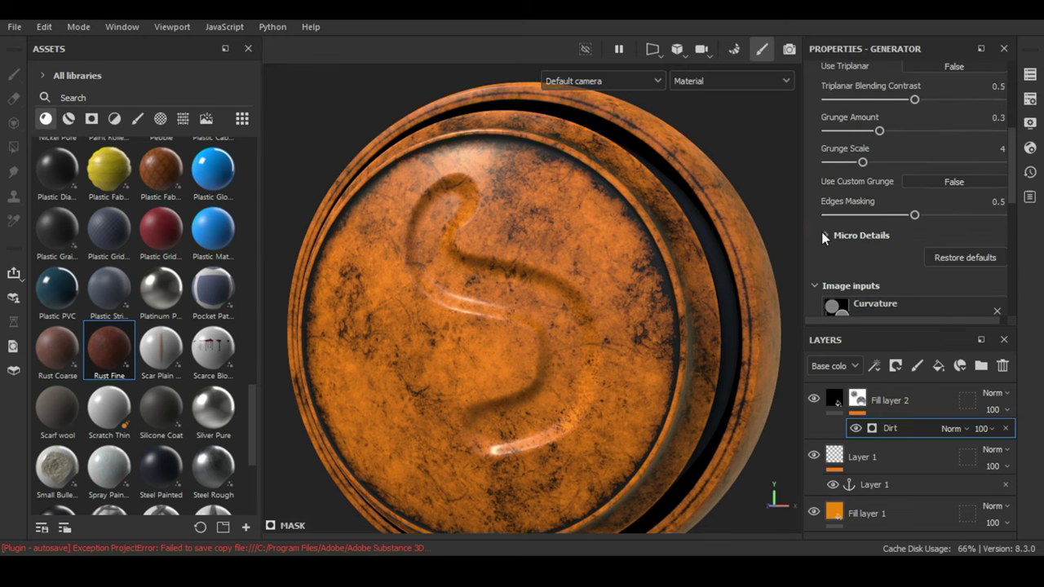
pyautogui.click(824, 235)
pyautogui.click(979, 250)
pyautogui.scroll(3, 548, 141)
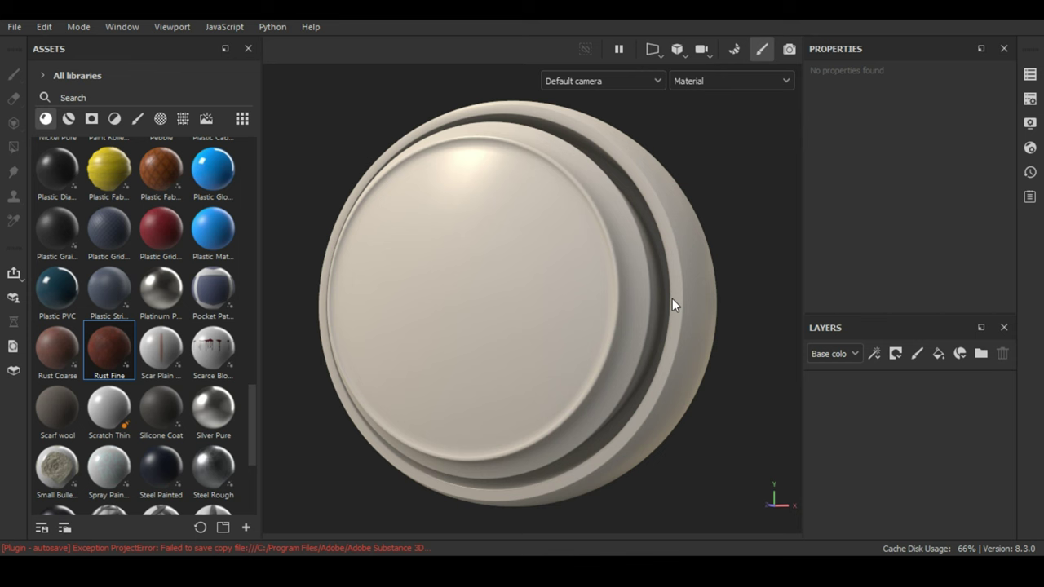
# Step: Add a fill layer to the button model
pyautogui.keyDown('alt'); pyautogui.moveTo(663, 246); pyautogui.dragTo(643, 292); pyautogui.keyUp('alt')
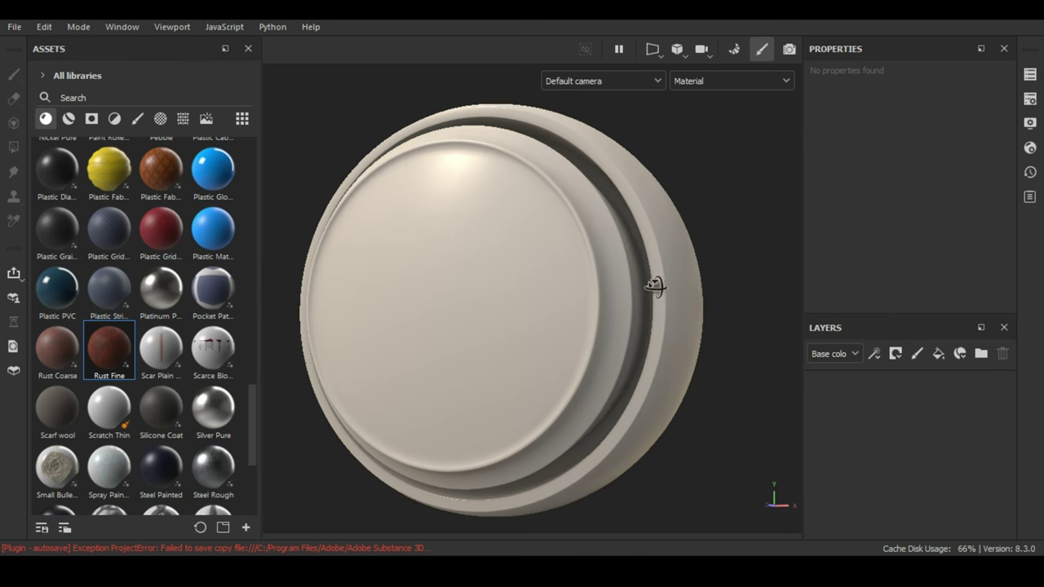
pyautogui.click(937, 353)
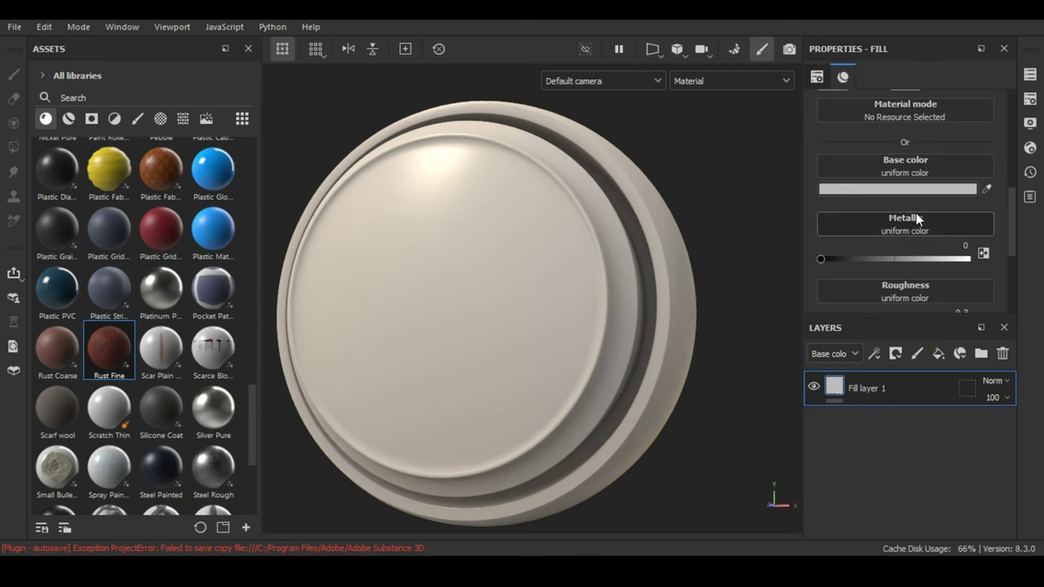
pyautogui.scroll(1, 917, 213)
pyautogui.scroll(-1, 928, 237)
# Step: Set the fill layer's base colour to orange F18706
pyautogui.click(901, 188)
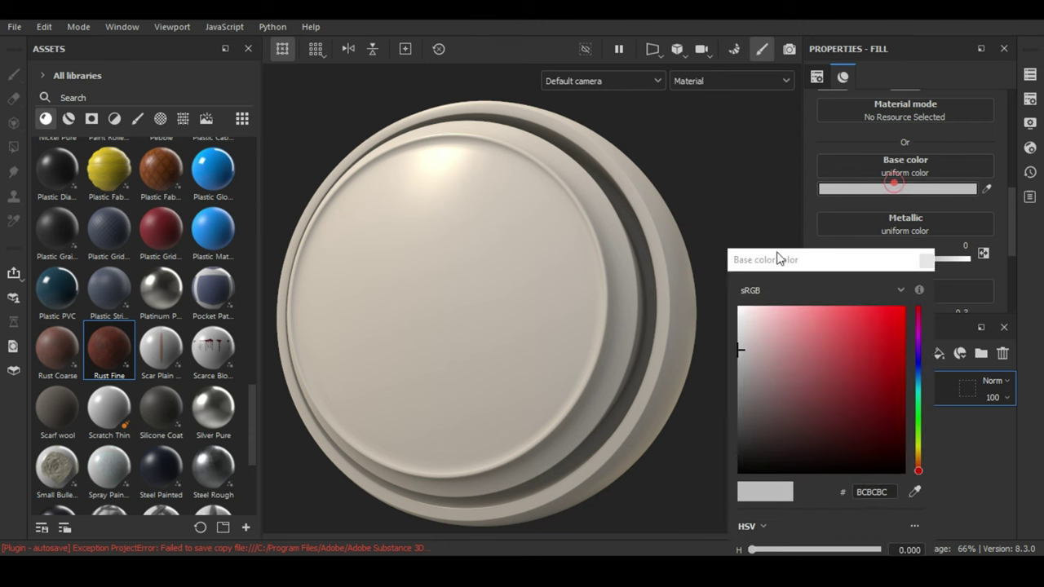
pyautogui.moveTo(883, 332); pyautogui.dragTo(898, 306)
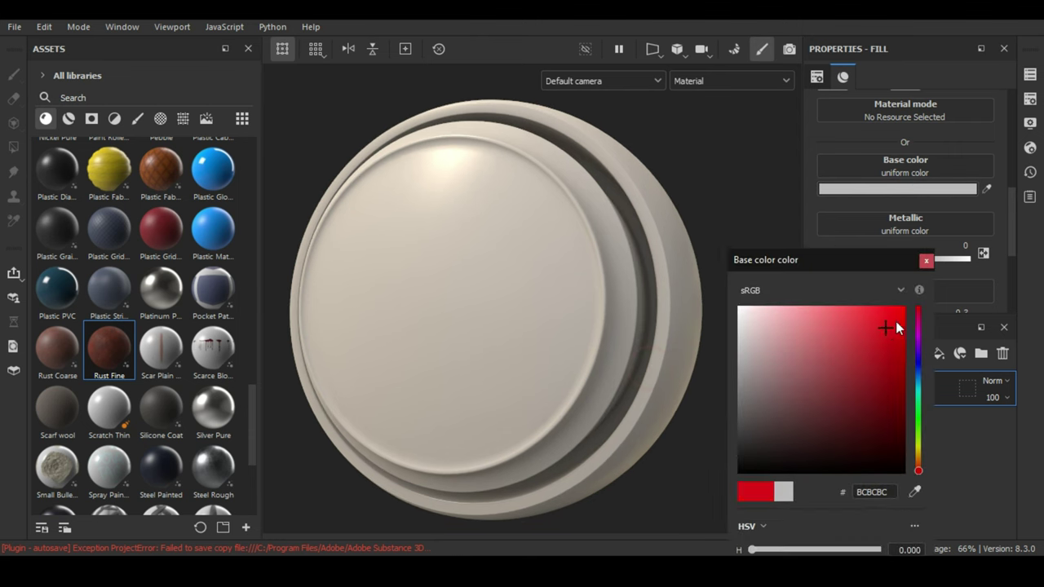
pyautogui.click(917, 449)
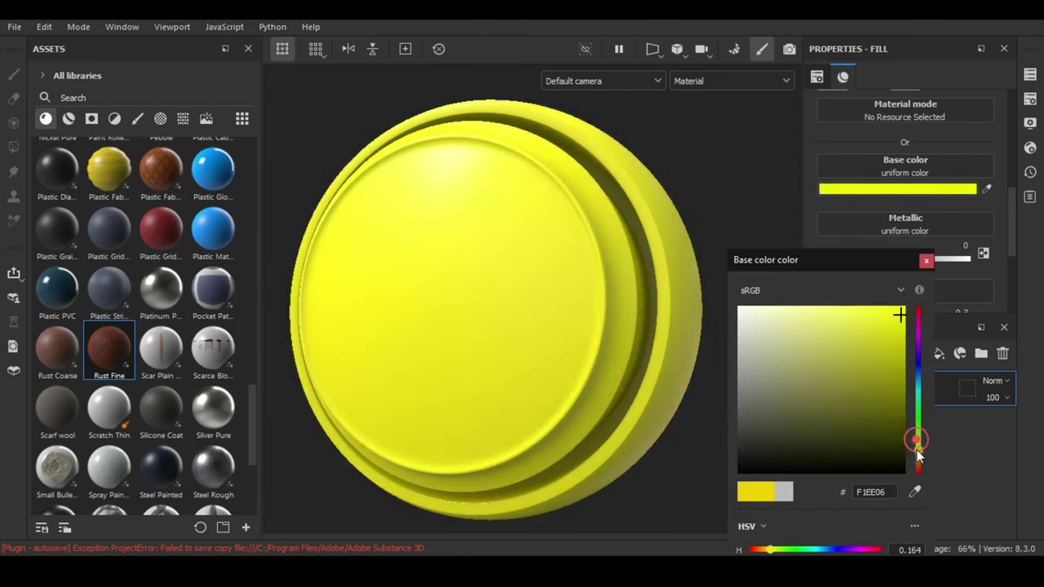
pyautogui.moveTo(917, 451); pyautogui.dragTo(917, 459)
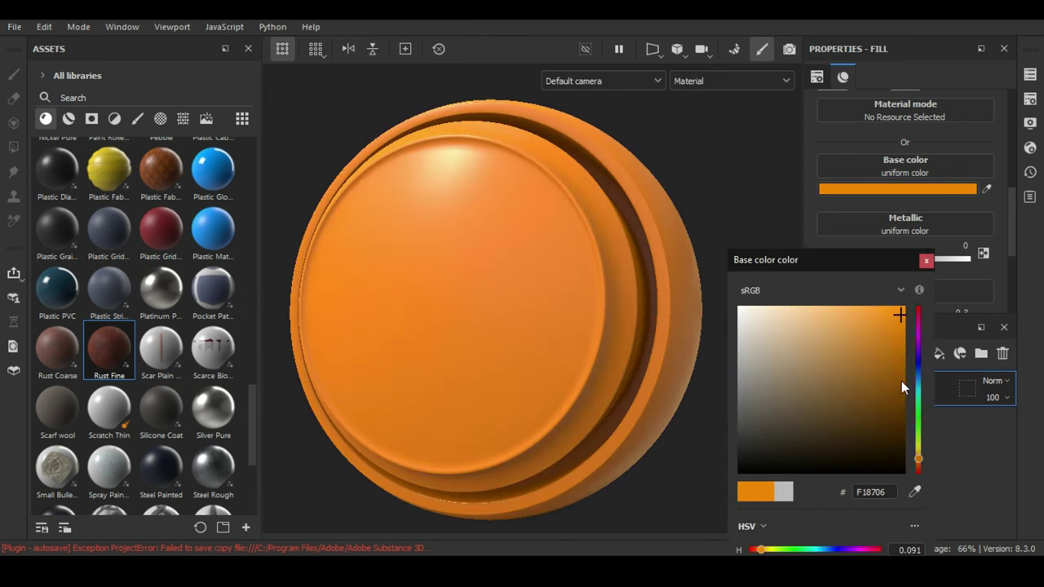
pyautogui.click(926, 260)
pyautogui.scroll(1, 966, 221)
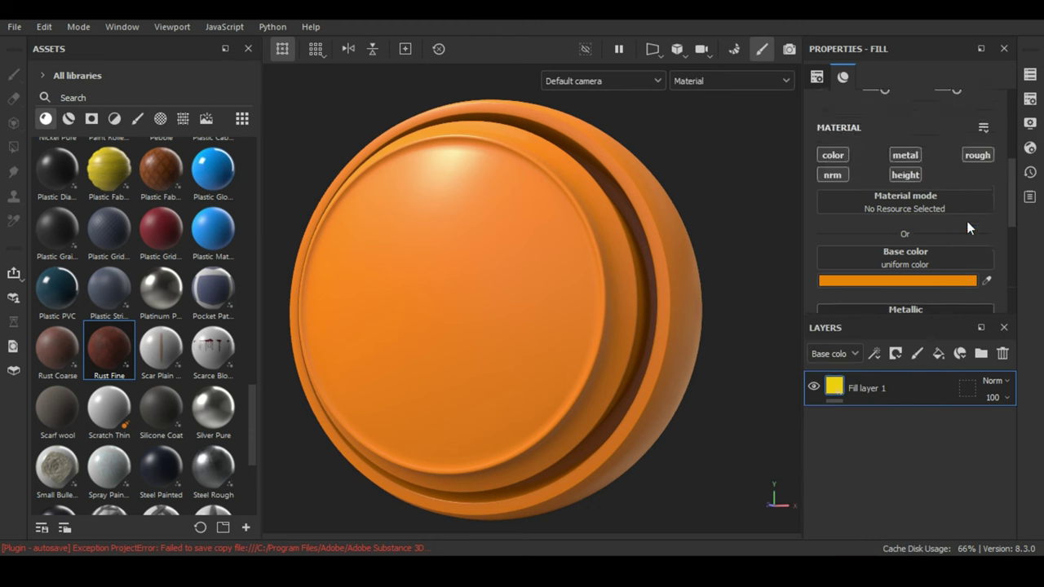
pyautogui.scroll(-2, 946, 269)
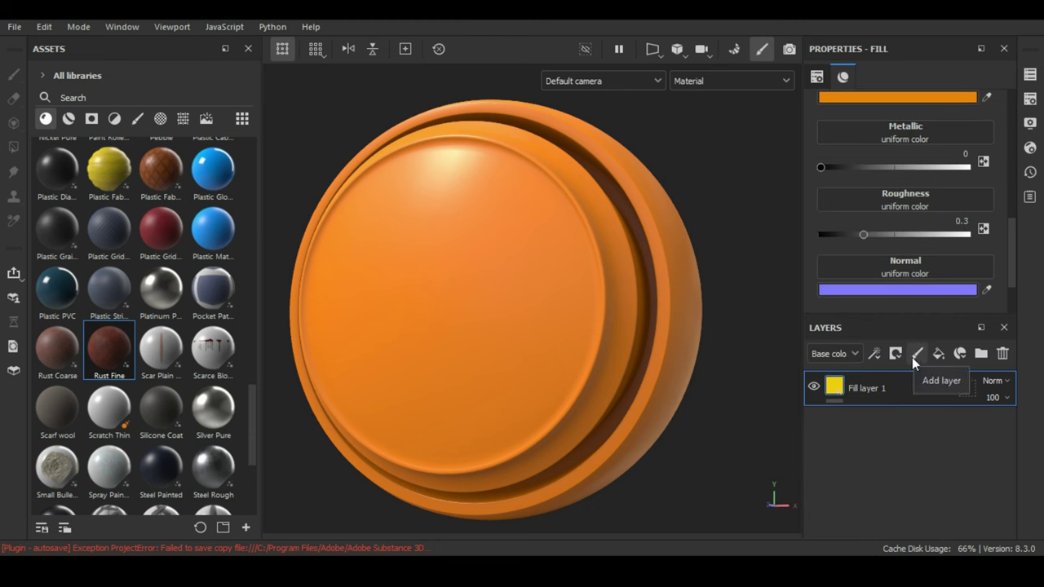
# Step: Add a paint layer above the fill and restrict it to the height channel
pyautogui.click(917, 353)
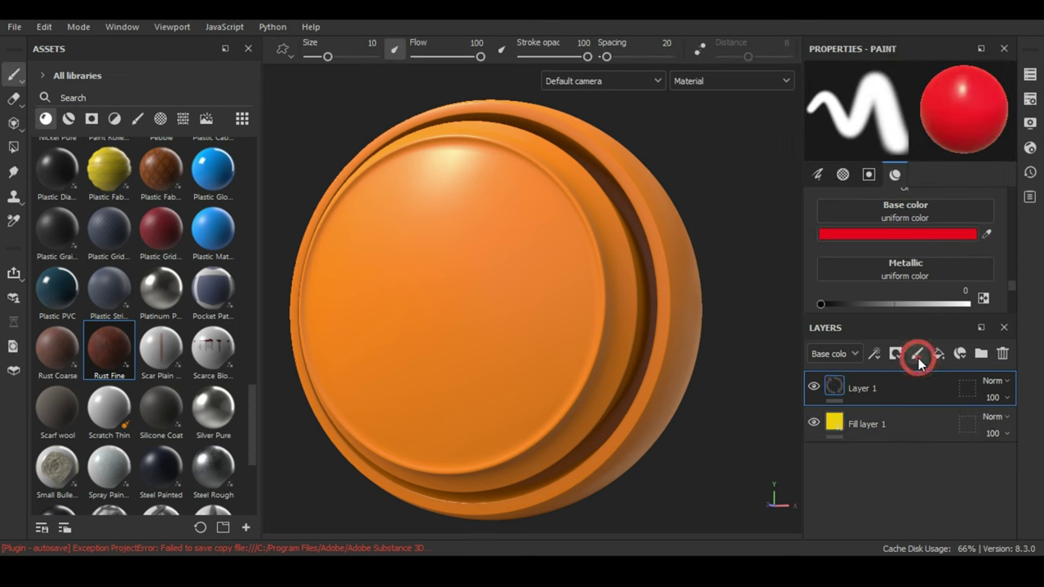
pyautogui.scroll(-1, 939, 246)
pyautogui.scroll(2, 939, 246)
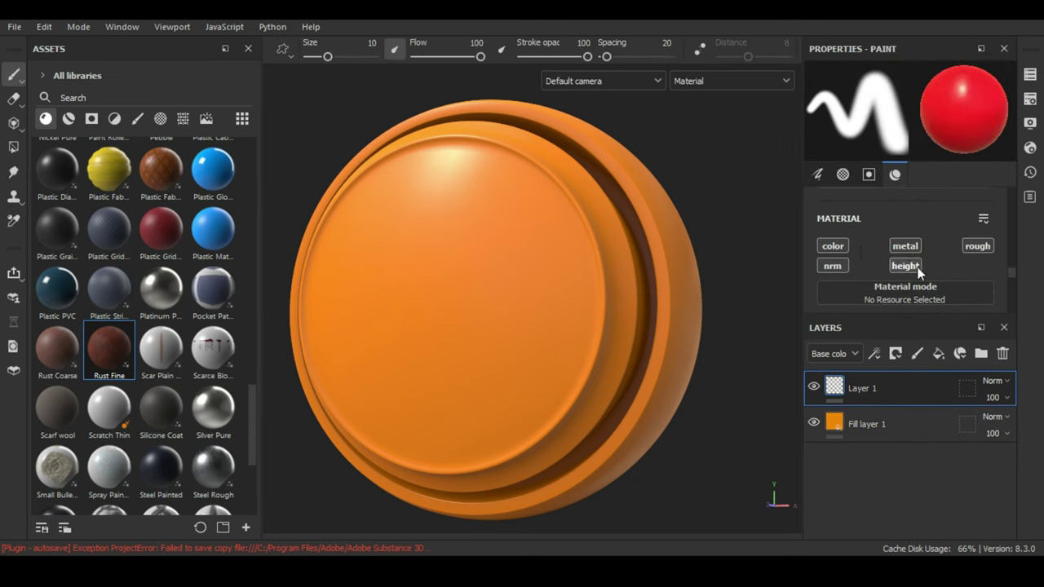
pyautogui.click(905, 266)
pyautogui.scroll(-2, 935, 244)
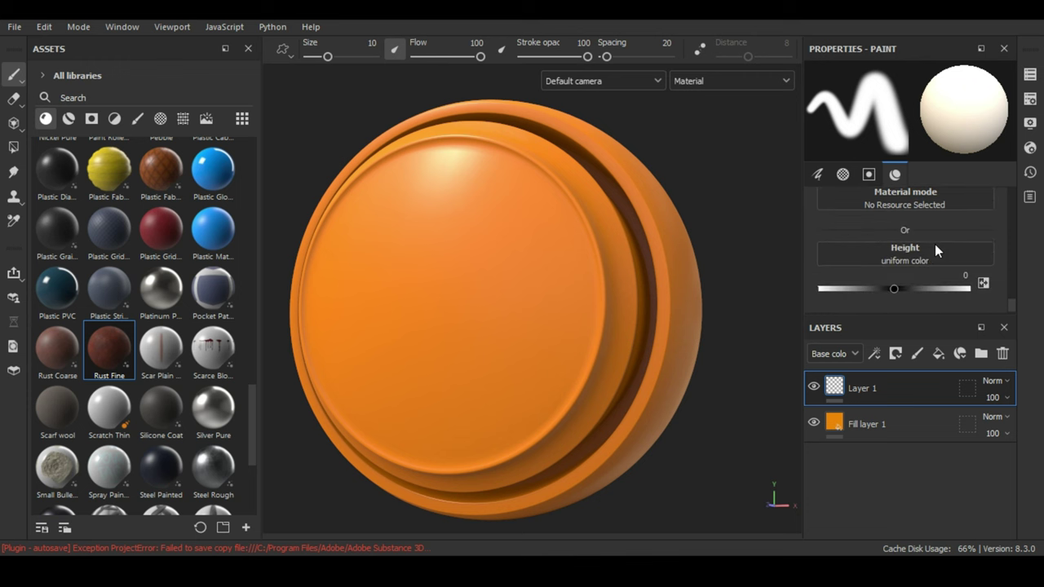
pyautogui.moveTo(930, 317); pyautogui.dragTo(935, 391)
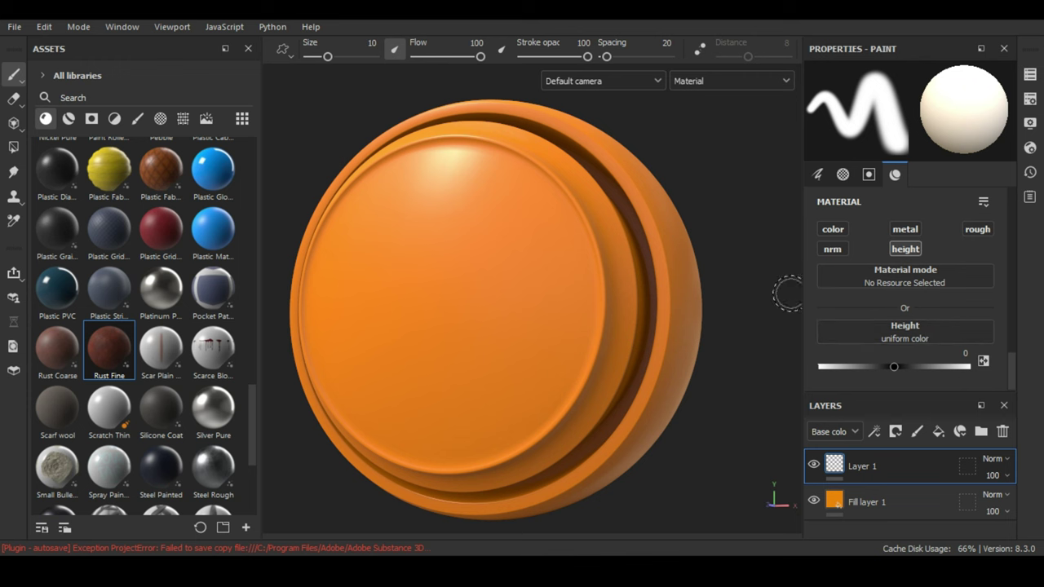
# Step: Delete that paint layer, reframe the model, and add a fresh paint layer above the fill
pyautogui.moveTo(601, 333)
pyautogui.keyDown('alt'); pyautogui.mouseDown()
pyautogui.moveTo(659, 333)
pyautogui.moveTo(532, 326)
pyautogui.moveTo(597, 327)
pyautogui.moveTo(606, 338)
pyautogui.mouseUp(); pyautogui.keyUp('alt')
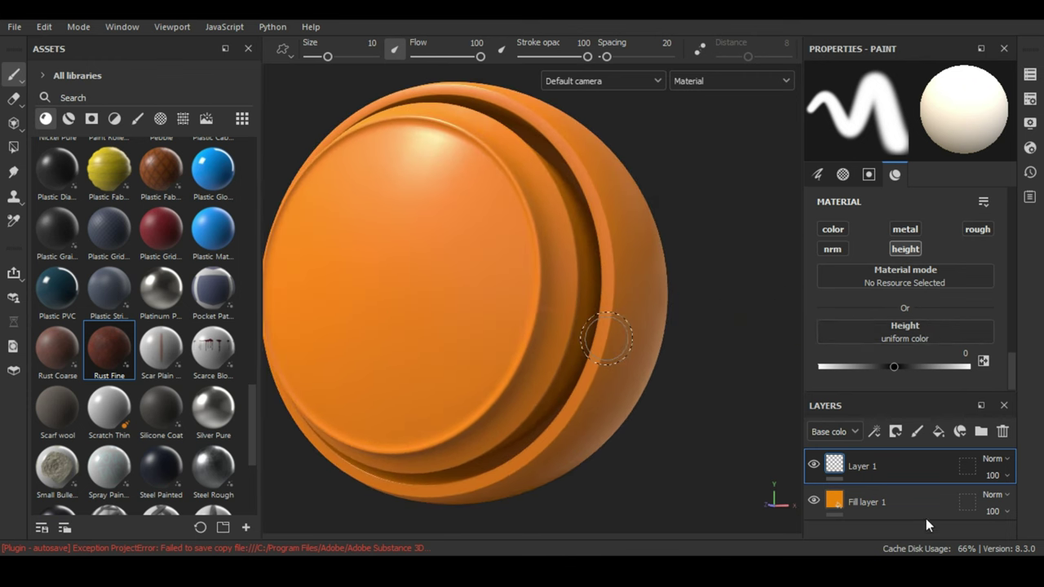
pyautogui.click(1003, 432)
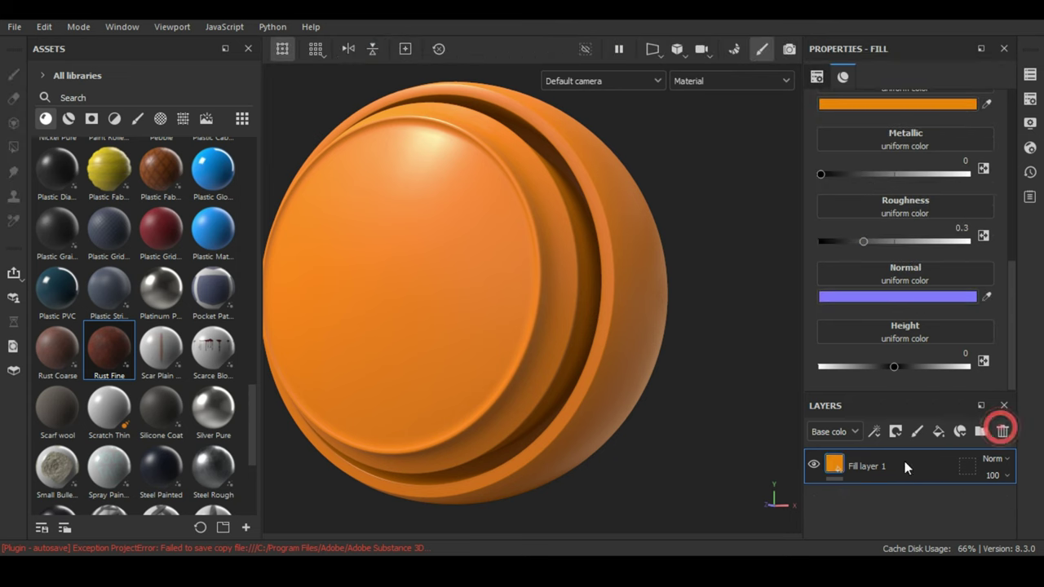
pyautogui.press('f')
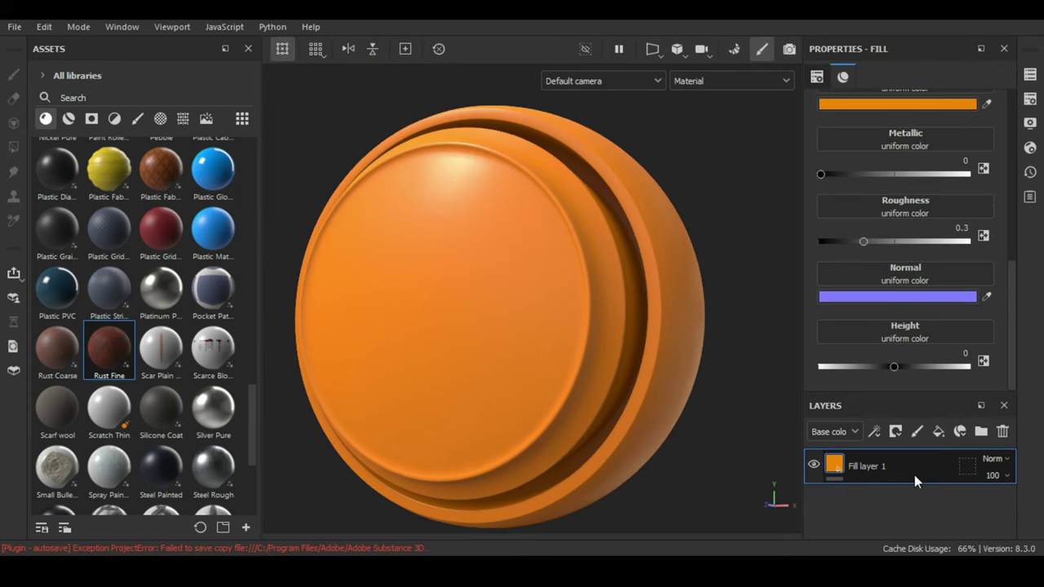
pyautogui.doubleClick(914, 481)
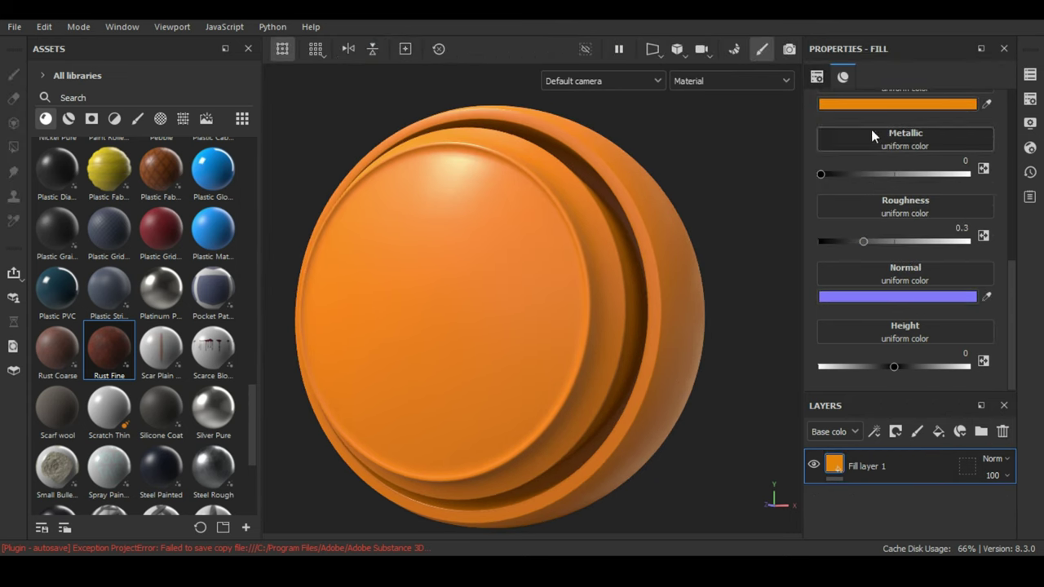
pyautogui.click(918, 432)
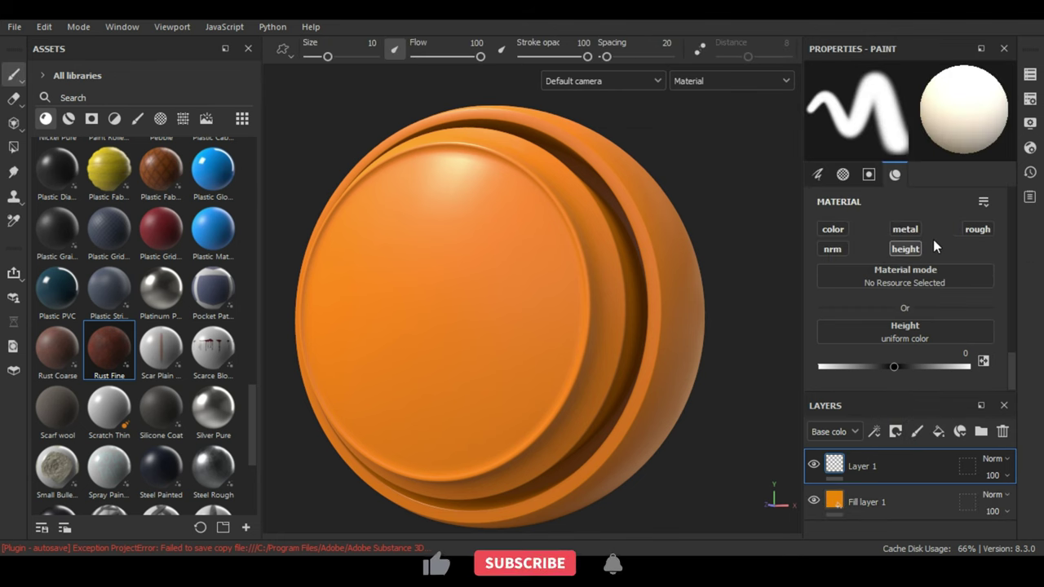
# Step: Set the brush height to -1 and paint an S-shaped groove across the disc face
pyautogui.moveTo(894, 366); pyautogui.dragTo(821, 367)
pyautogui.keyDown('alt'); pyautogui.moveTo(571, 245); pyautogui.dragTo(600, 245); pyautogui.keyUp('alt')
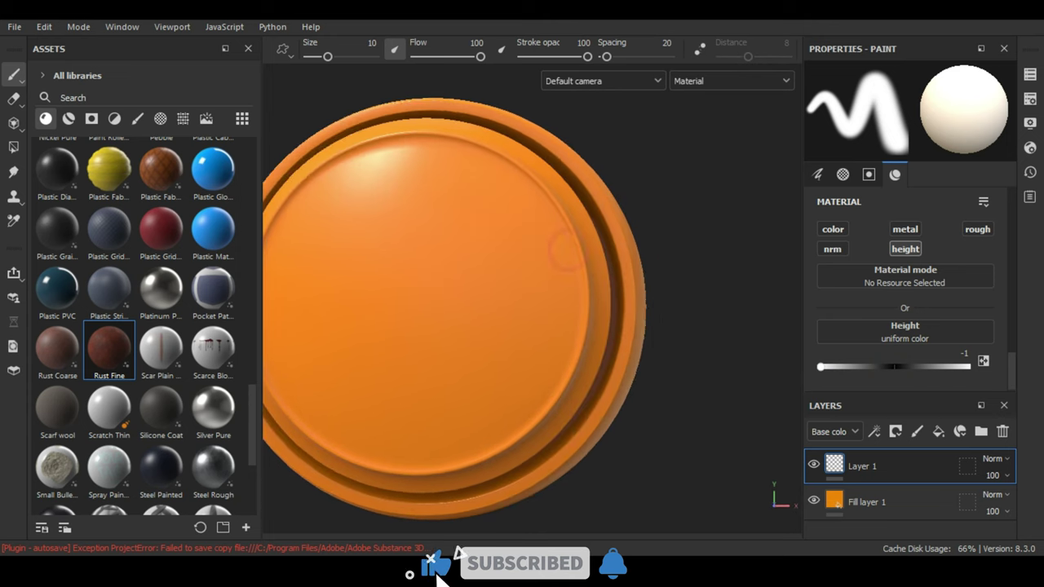
pyautogui.keyDown('alt'); pyautogui.moveTo(443, 228); pyautogui.dragTo(496, 255); pyautogui.keyUp('alt')
pyautogui.moveTo(520, 173)
pyautogui.mouseDown()
pyautogui.moveTo(558, 269)
pyautogui.moveTo(617, 345)
pyautogui.moveTo(541, 407)
pyautogui.moveTo(518, 408)
pyautogui.mouseUp()
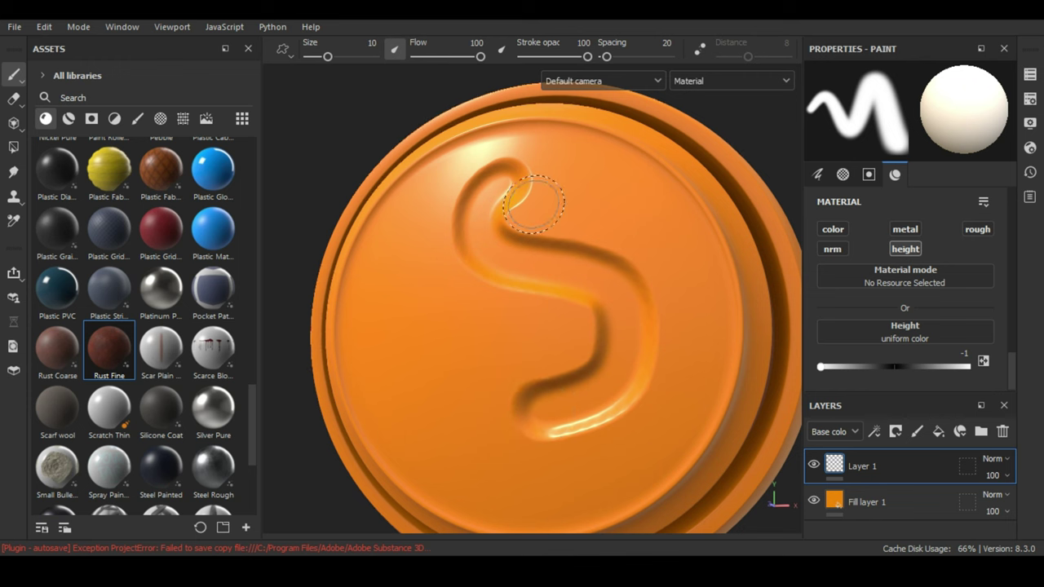
pyautogui.moveTo(533, 204); pyautogui.dragTo(490, 204)
# Step: Orbit to a side-on view and rotate the lighting to inspect the groove
pyautogui.moveTo(683, 315)
pyautogui.keyDown('alt'); pyautogui.mouseDown()
pyautogui.moveTo(455, 329)
pyautogui.moveTo(821, 329)
pyautogui.moveTo(652, 331)
pyautogui.moveTo(657, 320)
pyautogui.moveTo(645, 320)
pyautogui.mouseUp(); pyautogui.keyUp('alt')
pyautogui.moveTo(361, 140)
pyautogui.keyDown('shift'); pyautogui.mouseDown(button='right')
pyautogui.moveTo(485, 123)
pyautogui.moveTo(353, 121)
pyautogui.mouseUp(button='right'); pyautogui.keyUp('shift')
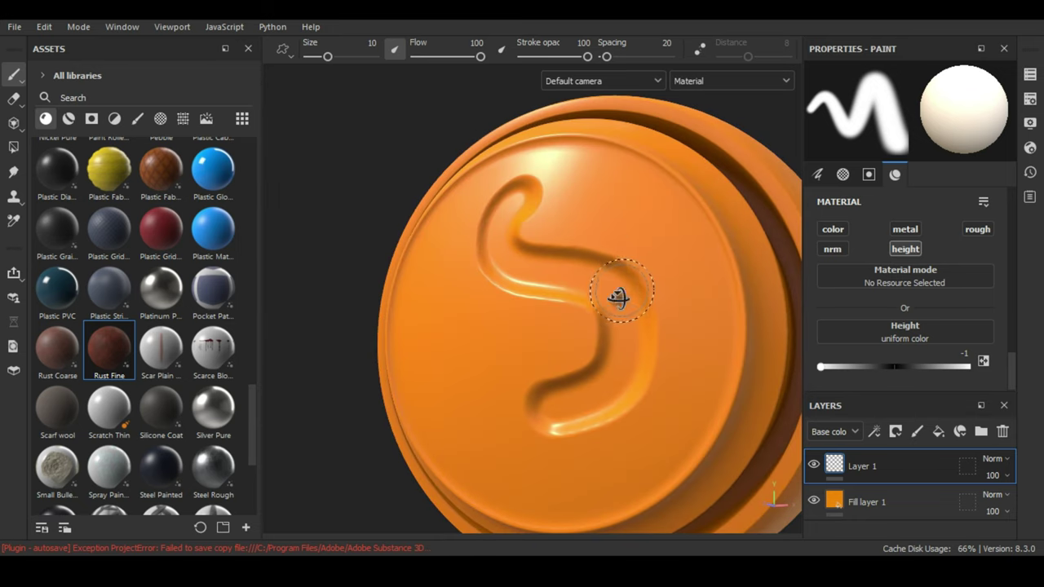
pyautogui.keyDown('alt'); pyautogui.moveTo(625, 297); pyautogui.dragTo(521, 283); pyautogui.keyUp('alt')
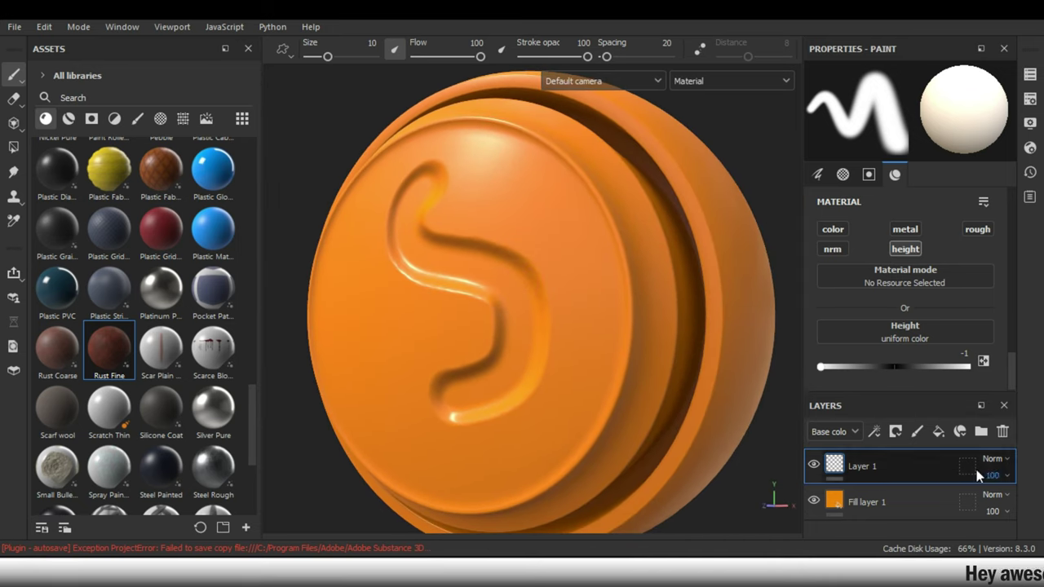
# Step: Add a second fill layer on top with a black base colour
pyautogui.click(940, 435)
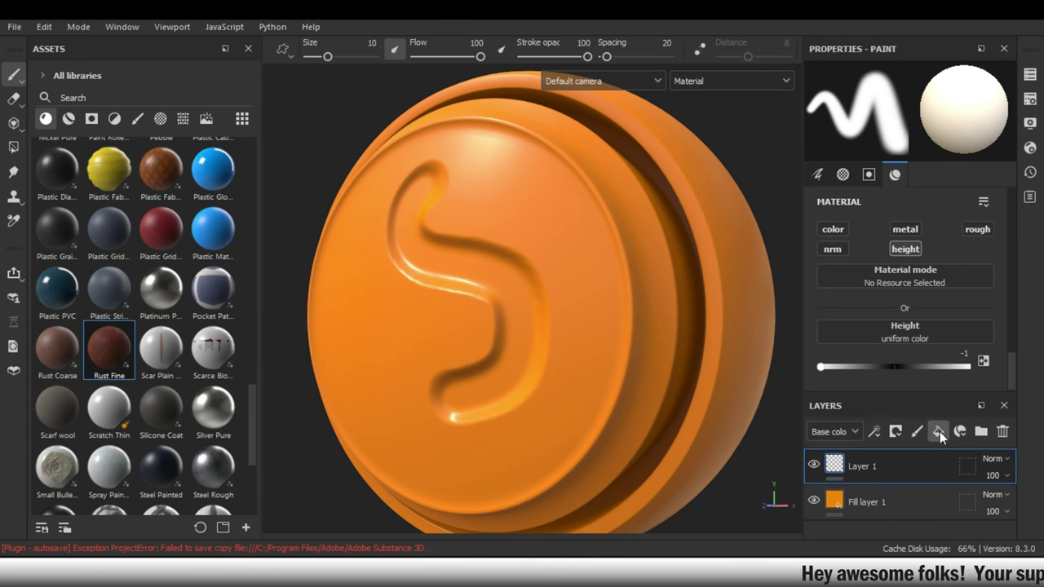
pyautogui.scroll(2, 874, 194)
pyautogui.scroll(1, 875, 194)
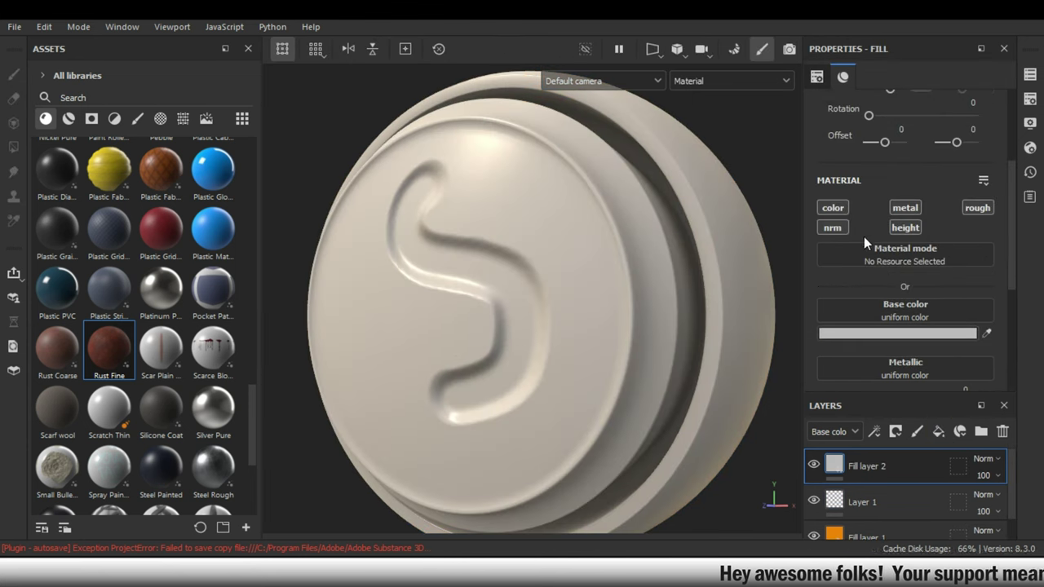
pyautogui.click(837, 208)
pyautogui.click(924, 334)
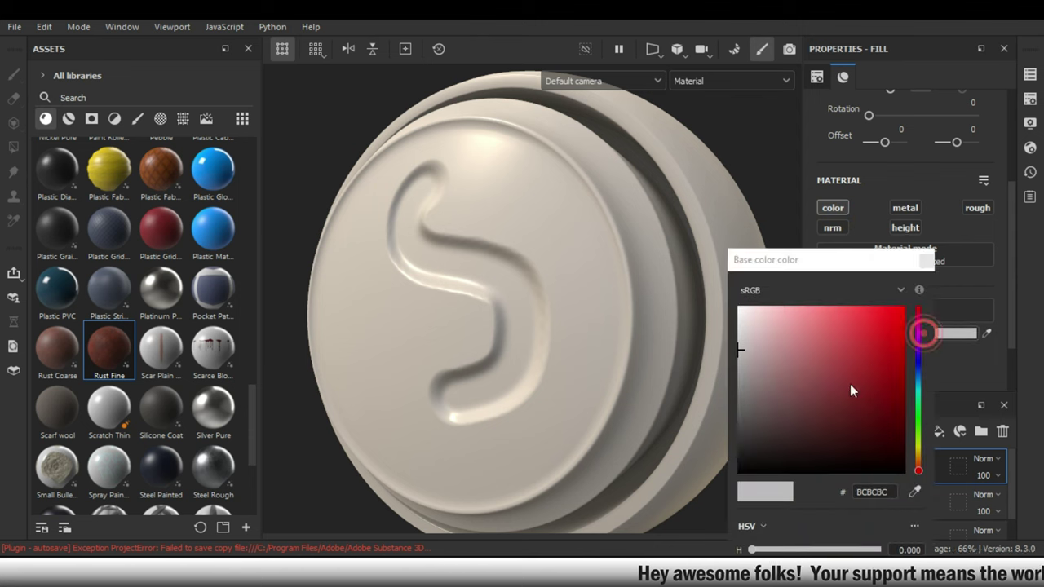
pyautogui.click(748, 466)
pyautogui.click(927, 261)
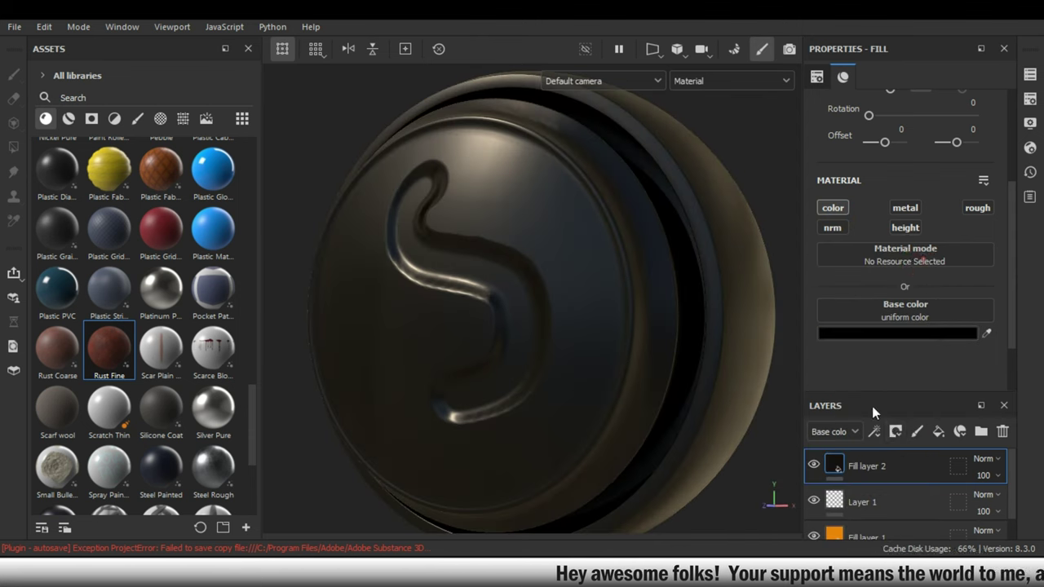
# Step: Give Fill layer 2 a black mask with a Dirt generator at Dirt Level 0.83
pyautogui.click(897, 432)
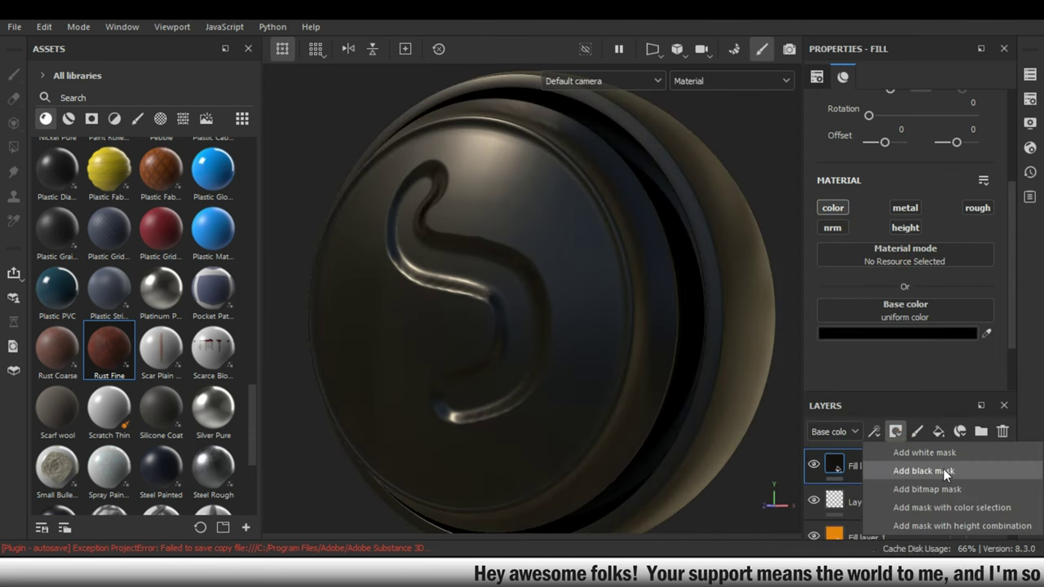
pyautogui.click(944, 467)
pyautogui.rightClick(864, 463)
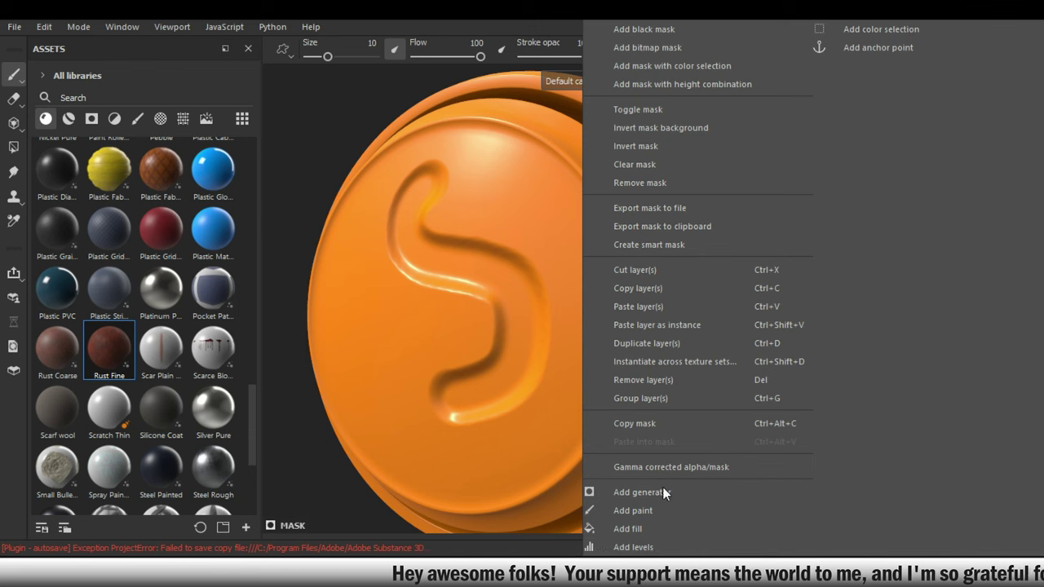
pyautogui.press('Escape')
pyautogui.click(945, 119)
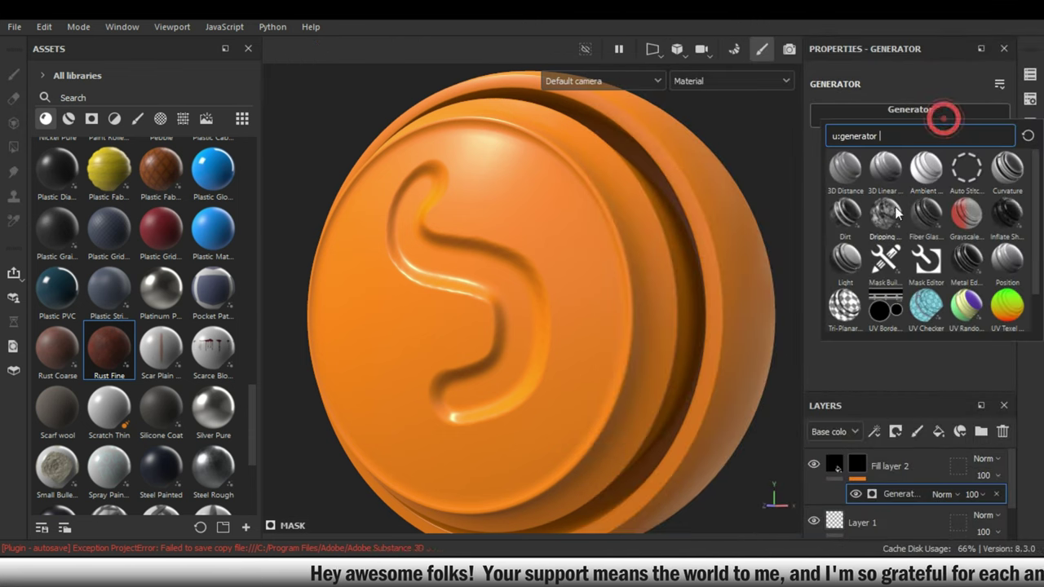
pyautogui.click(693, 243)
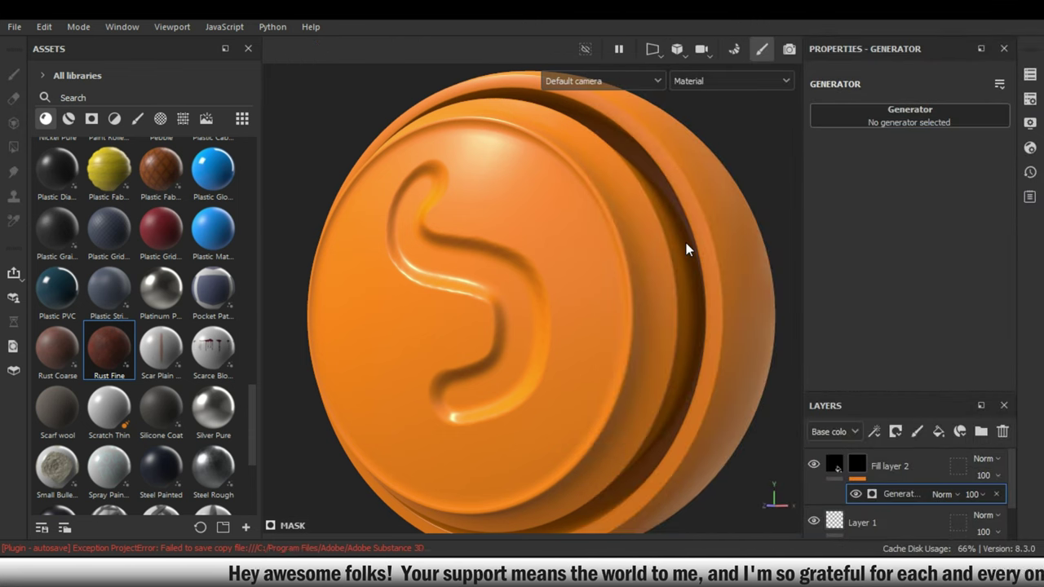
pyautogui.keyDown('alt'); pyautogui.moveTo(682, 247); pyautogui.dragTo(636, 291); pyautogui.keyUp('alt')
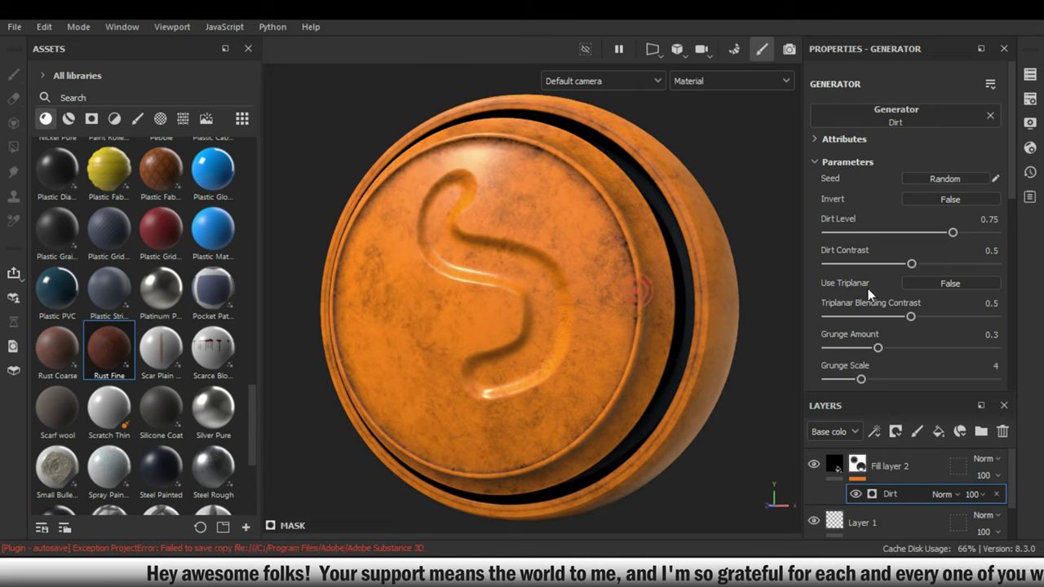
pyautogui.moveTo(954, 234); pyautogui.dragTo(966, 234)
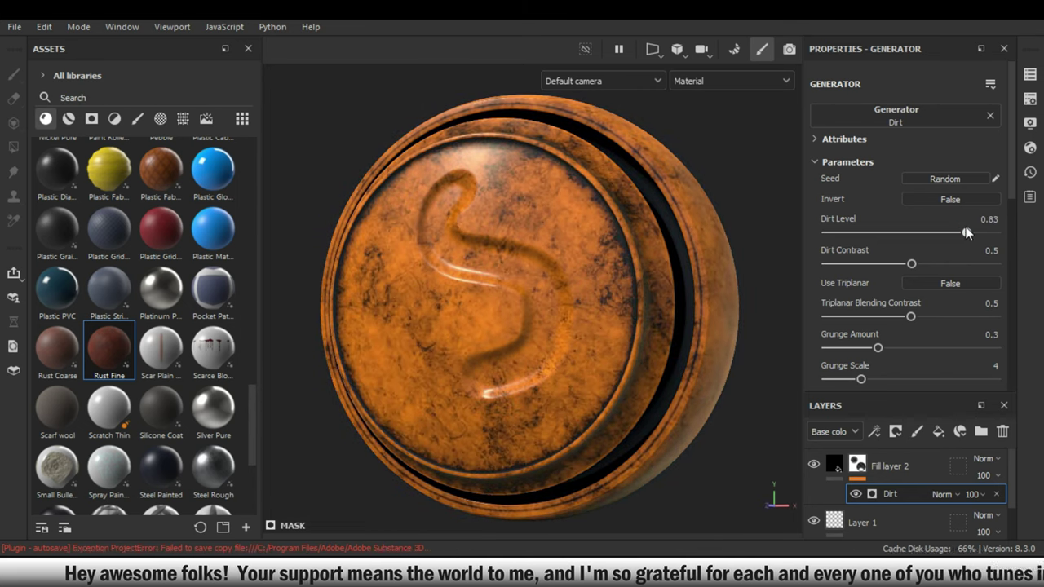
pyautogui.scroll(2, 562, 266)
pyautogui.scroll(2, 563, 266)
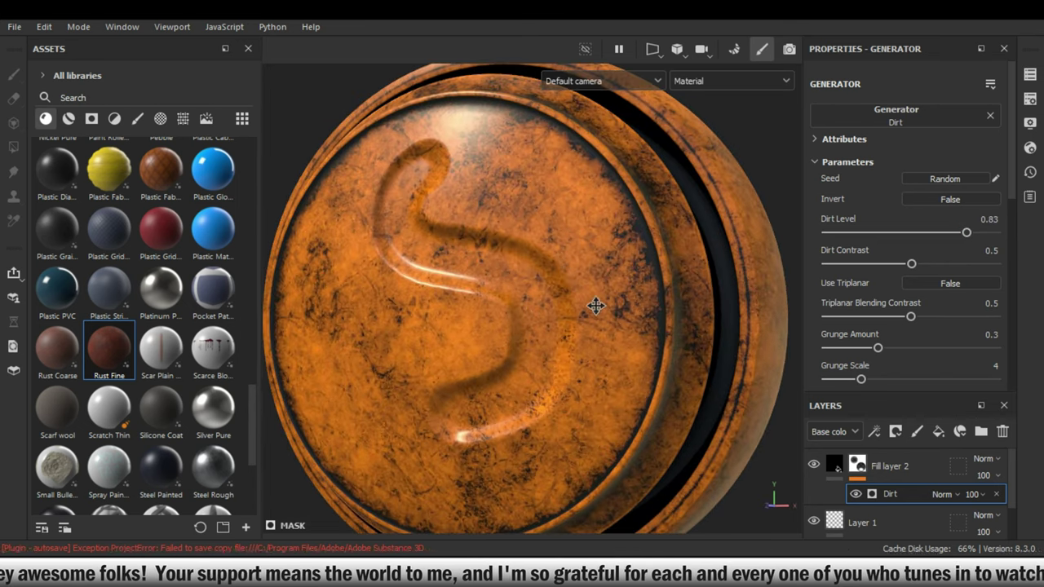
pyautogui.scroll(2, 599, 308)
pyautogui.scroll(2, 600, 302)
pyautogui.scroll(2, 602, 245)
pyautogui.scroll(1, 594, 195)
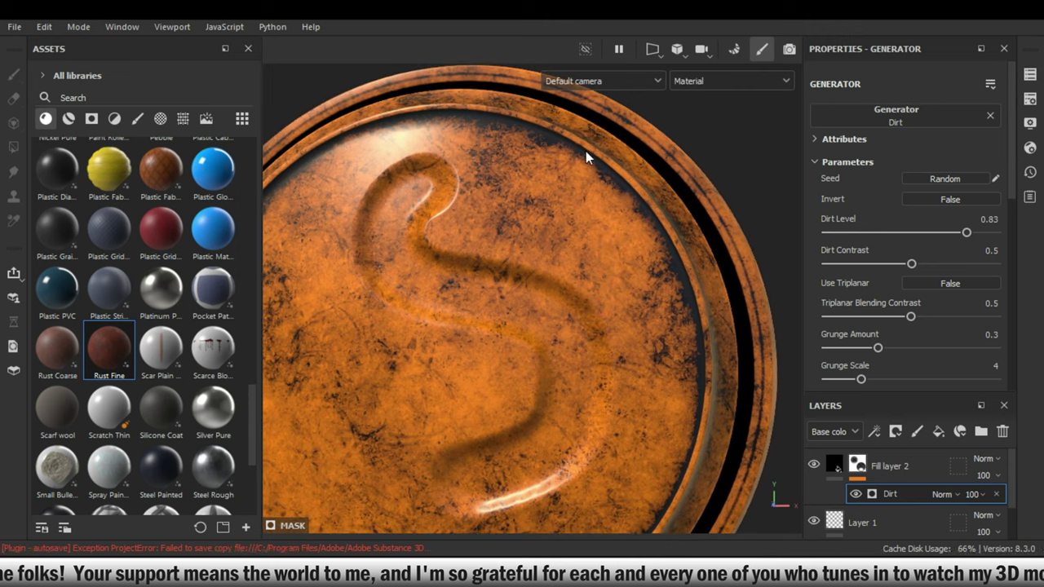
pyautogui.keyDown('alt'); pyautogui.moveTo(504, 158); pyautogui.dragTo(477, 310); pyautogui.keyUp('alt')
pyautogui.moveTo(537, 228)
pyautogui.keyDown('alt'); pyautogui.mouseDown()
pyautogui.moveTo(555, 182)
pyautogui.moveTo(576, 185)
pyautogui.mouseUp(); pyautogui.keyUp('alt')
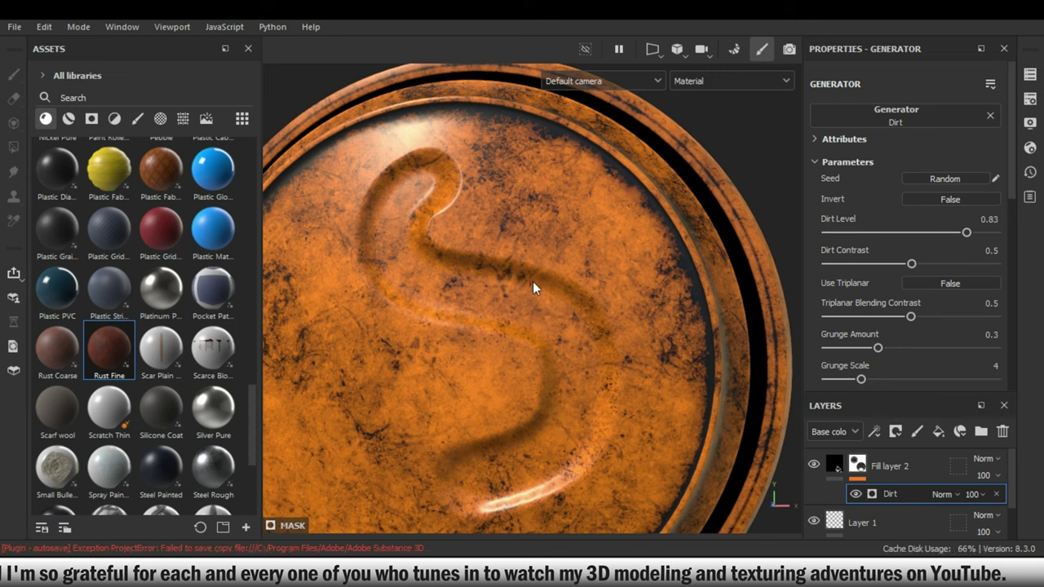
pyautogui.keyDown('alt'); pyautogui.moveTo(553, 244); pyautogui.dragTo(620, 310); pyautogui.keyUp('alt')
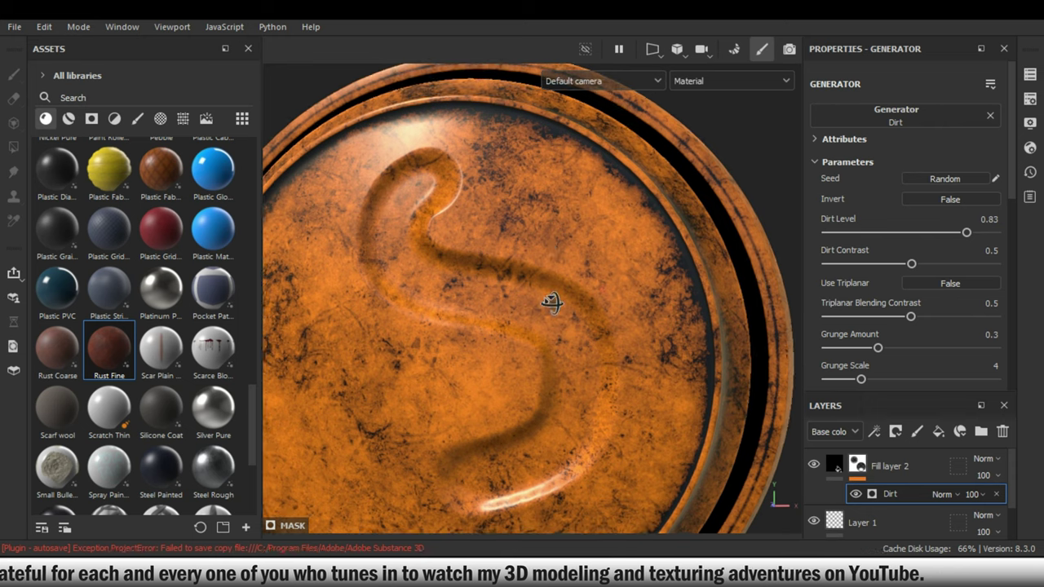
pyautogui.scroll(-1, 887, 483)
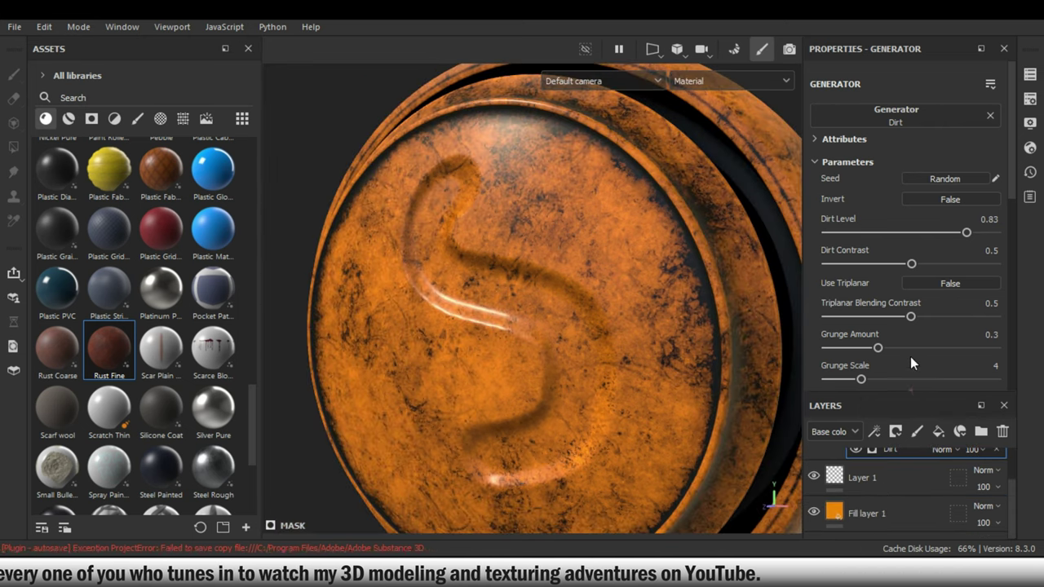
pyautogui.moveTo(922, 391); pyautogui.dragTo(932, 326)
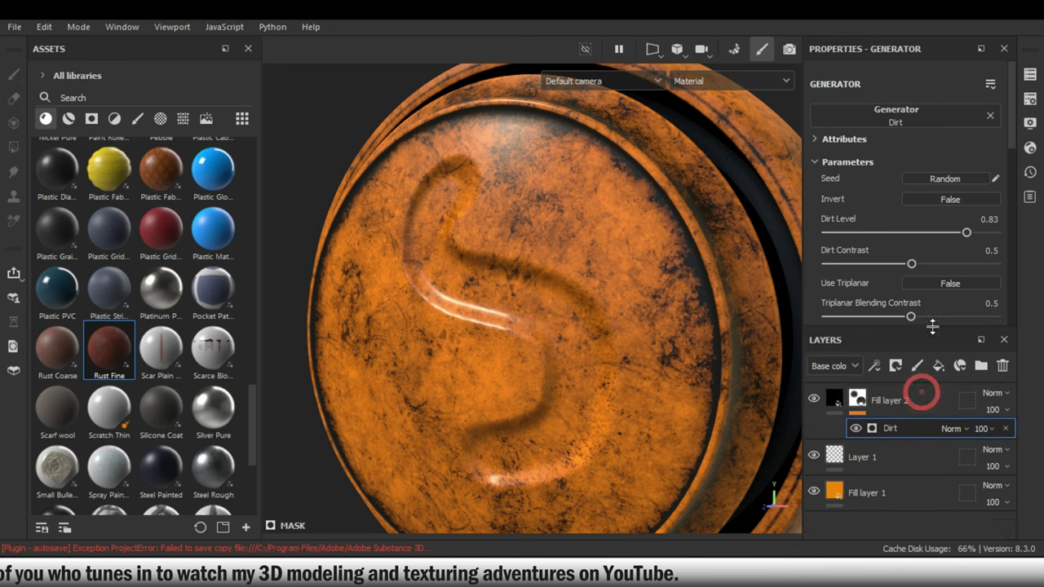
pyautogui.click(815, 457)
pyautogui.click(815, 455)
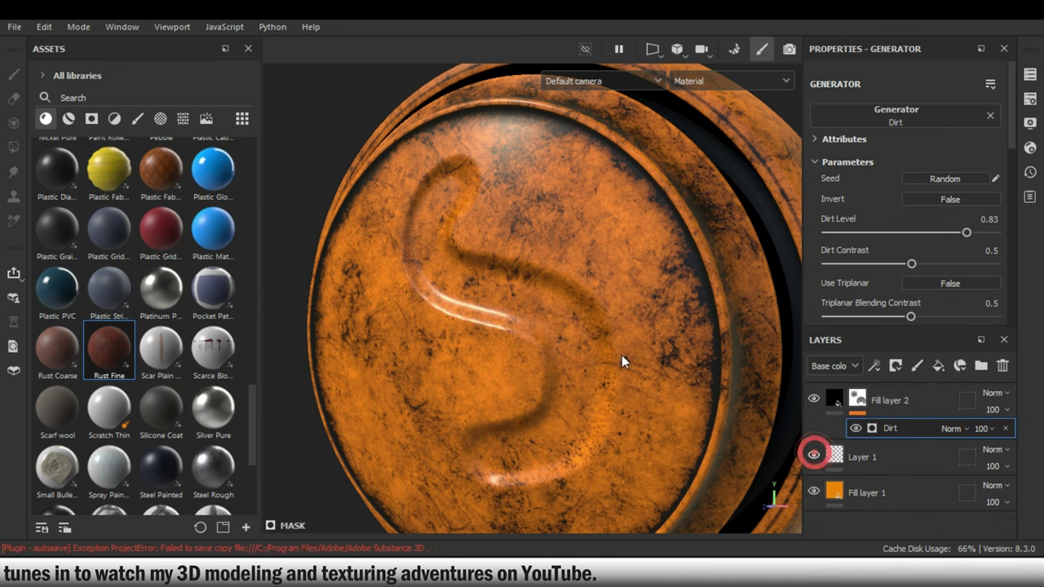
pyautogui.keyDown('alt'); pyautogui.moveTo(547, 288); pyautogui.dragTo(561, 285); pyautogui.keyUp('alt')
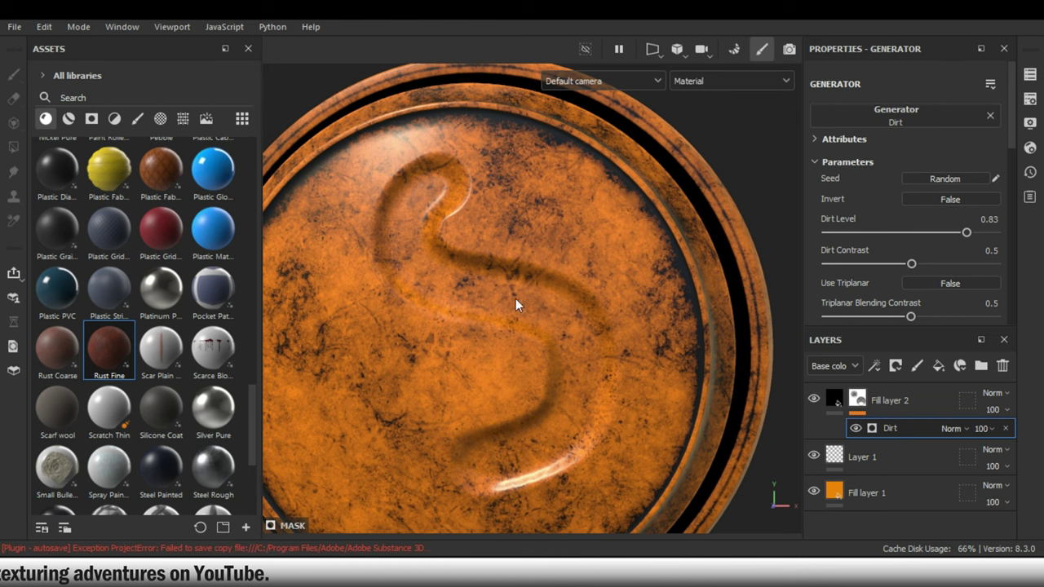
pyautogui.moveTo(582, 302)
pyautogui.keyDown('alt'); pyautogui.mouseDown()
pyautogui.moveTo(605, 344)
pyautogui.moveTo(620, 346)
pyautogui.mouseUp(); pyautogui.keyUp('alt')
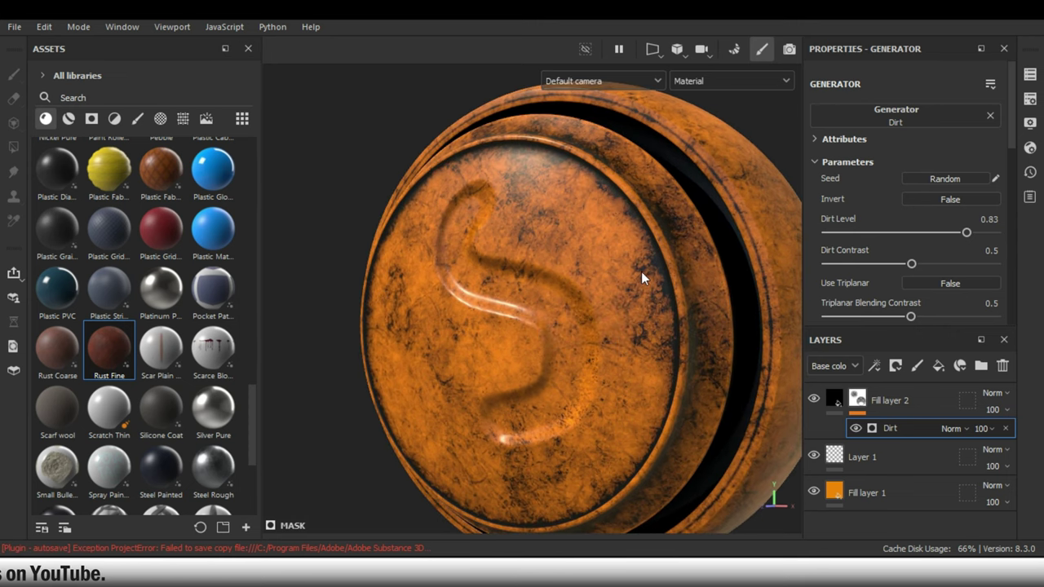
pyautogui.moveTo(613, 295)
pyautogui.keyDown('alt'); pyautogui.mouseDown()
pyautogui.moveTo(644, 289)
pyautogui.moveTo(590, 192)
pyautogui.mouseUp(); pyautogui.keyUp('alt')
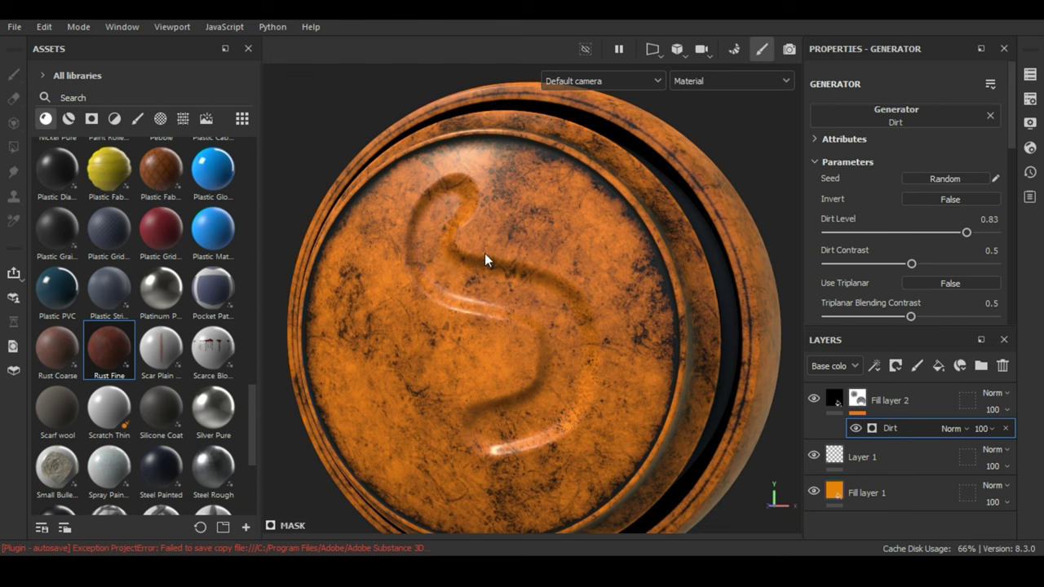
pyautogui.click(908, 461)
pyautogui.click(905, 457)
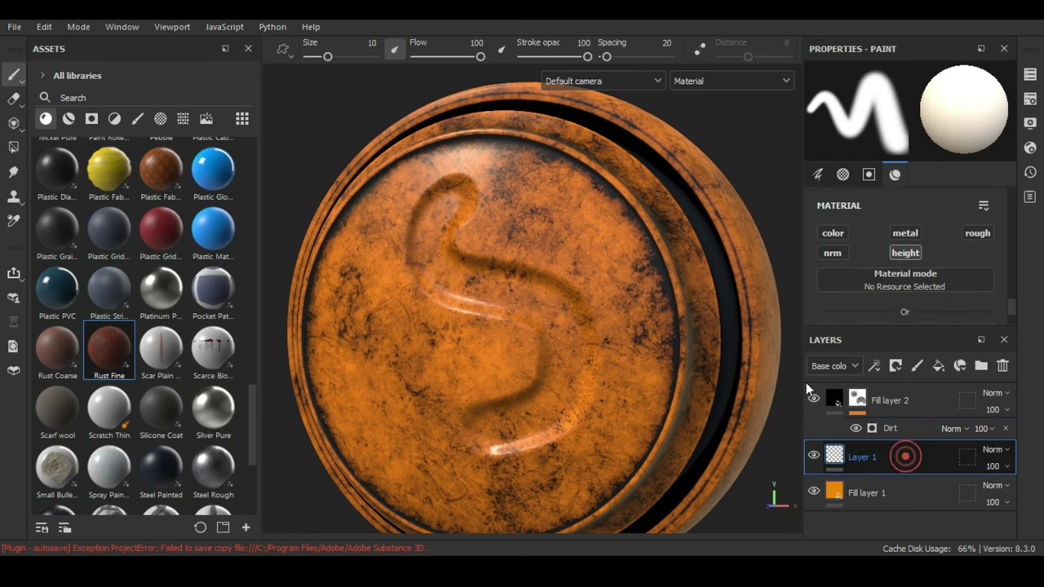
pyautogui.click(815, 456)
pyautogui.click(816, 457)
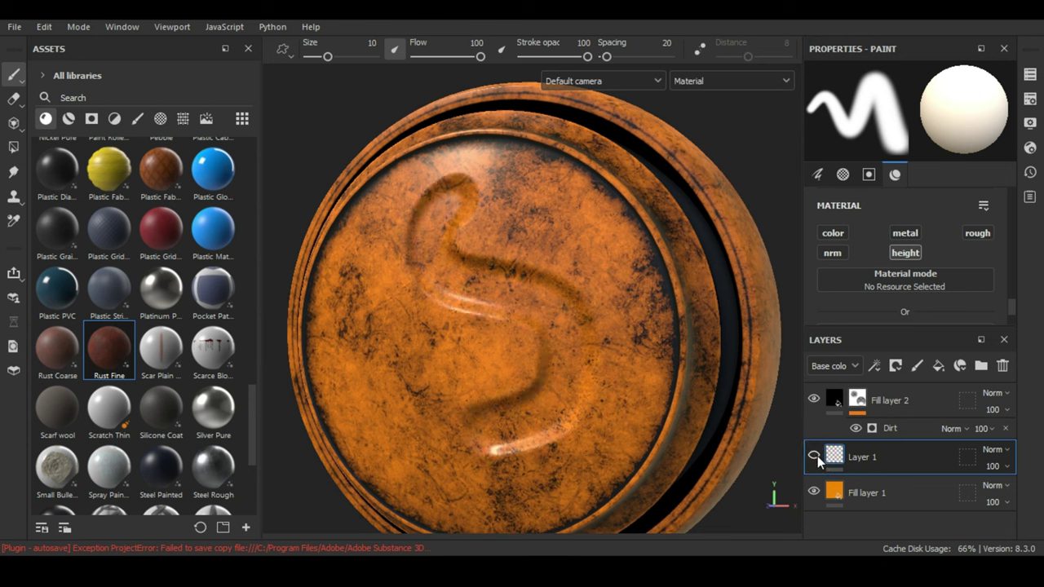
pyautogui.click(816, 457)
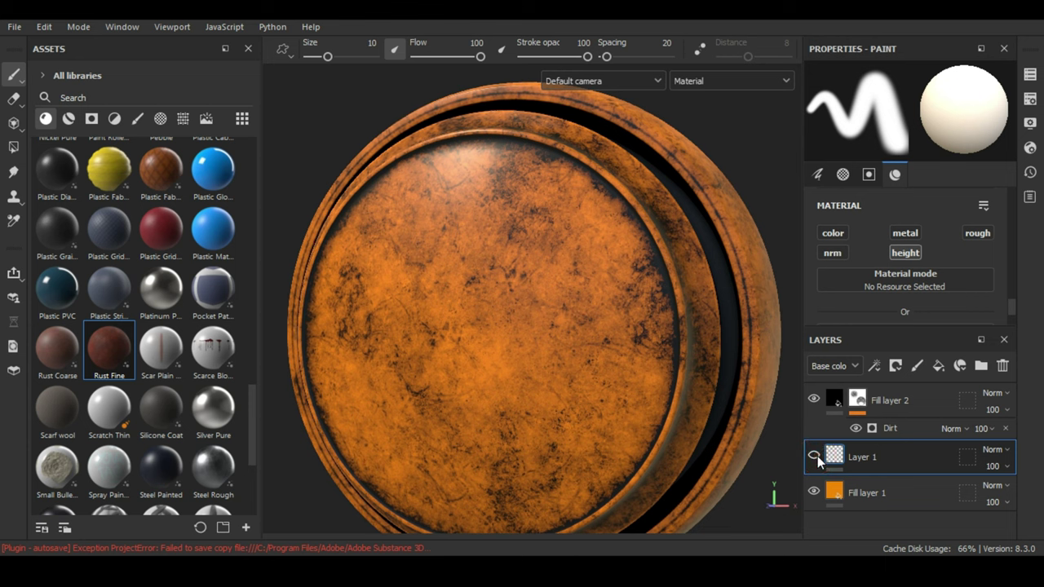
pyautogui.click(815, 457)
pyautogui.click(815, 457)
pyautogui.click(815, 457)
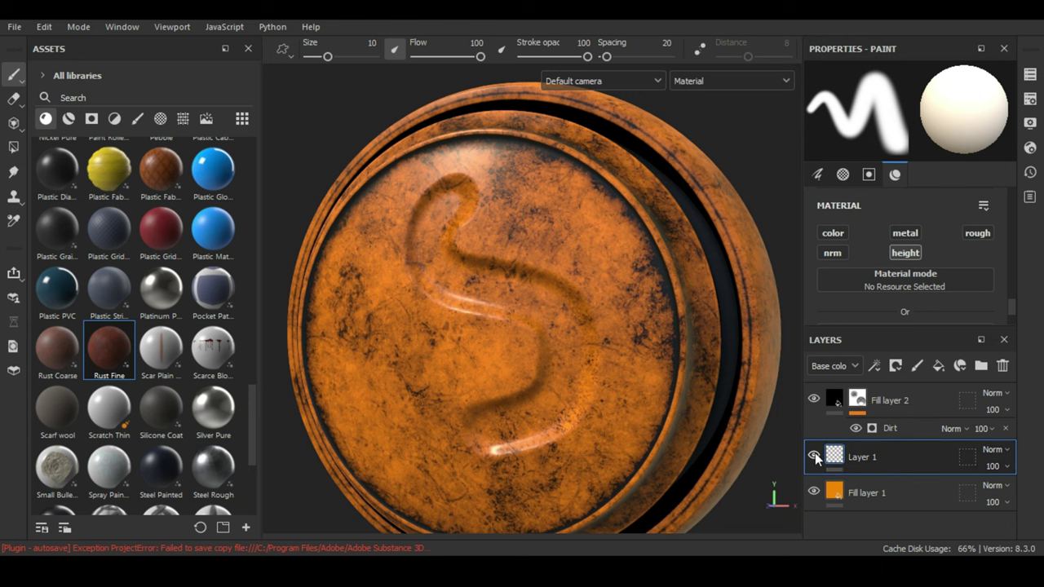
pyautogui.click(815, 455)
pyautogui.click(815, 455)
pyautogui.click(815, 455)
pyautogui.click(815, 456)
pyautogui.click(815, 455)
pyautogui.click(815, 456)
pyautogui.click(815, 455)
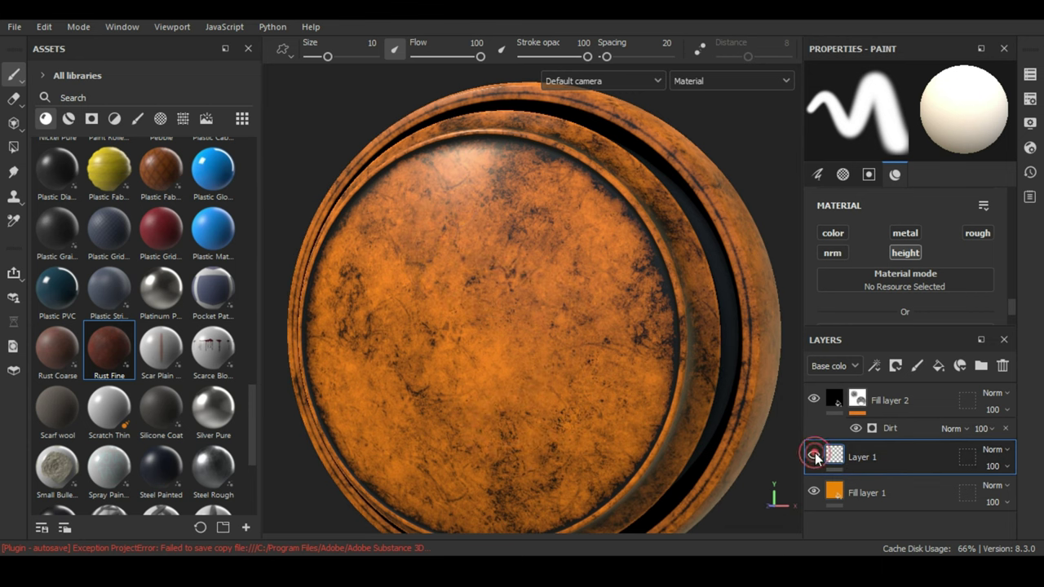
pyautogui.click(815, 455)
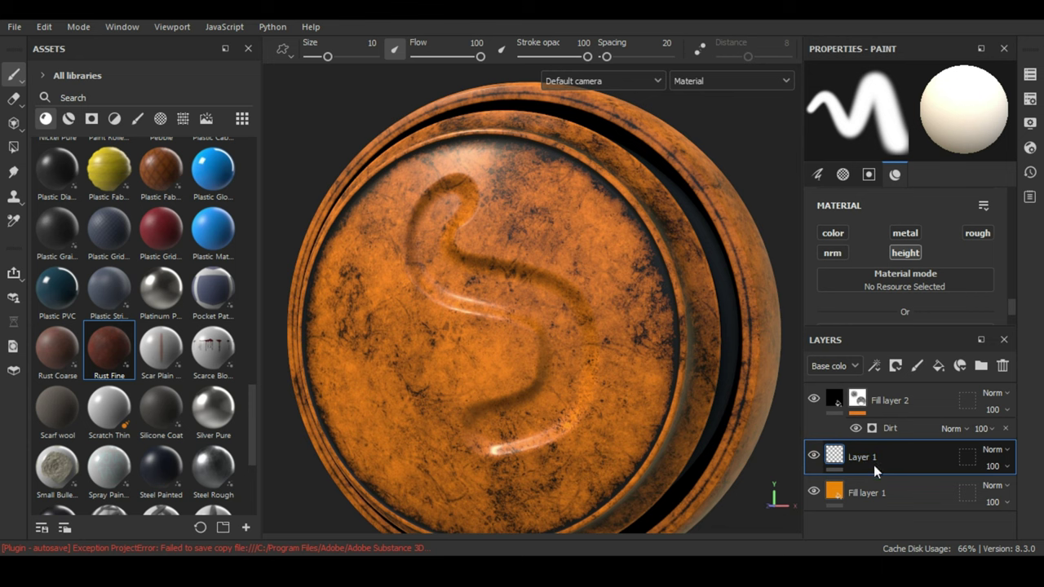
pyautogui.click(815, 455)
pyautogui.click(815, 455)
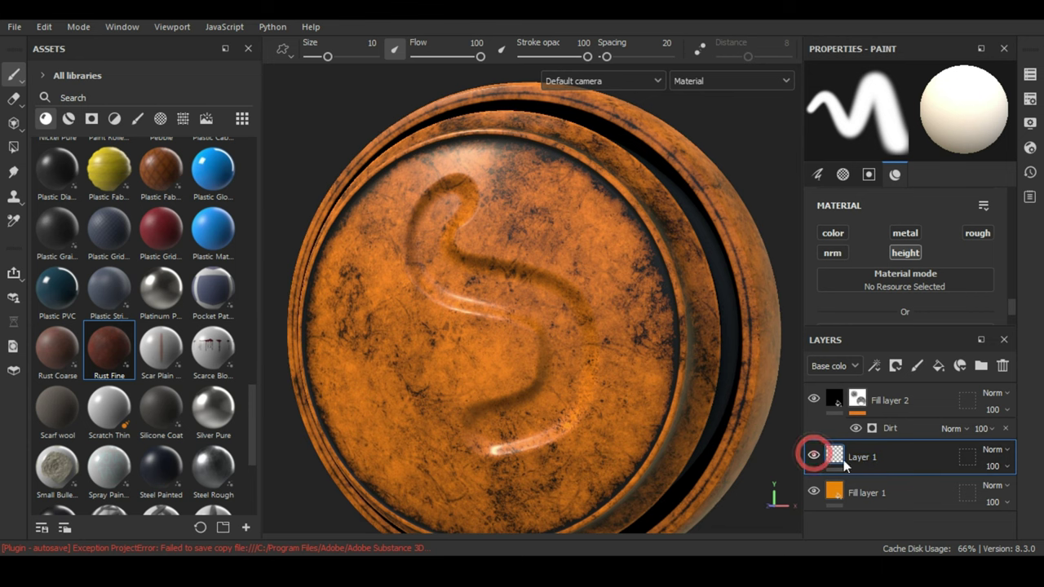
# Step: Add an anchor point named Layer 1 inside the S-groove paint layer
pyautogui.rightClick(861, 459)
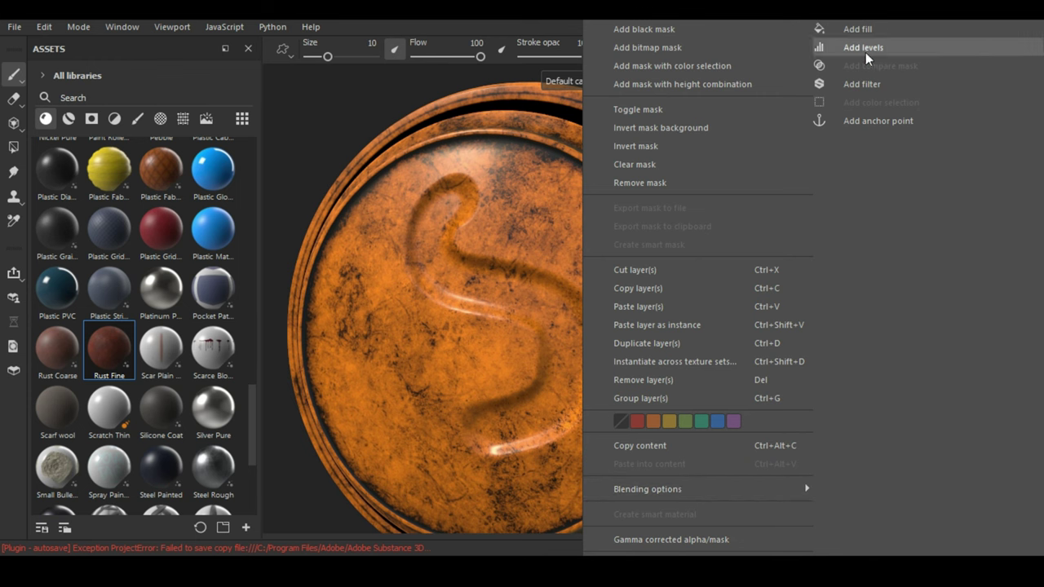
pyautogui.click(905, 127)
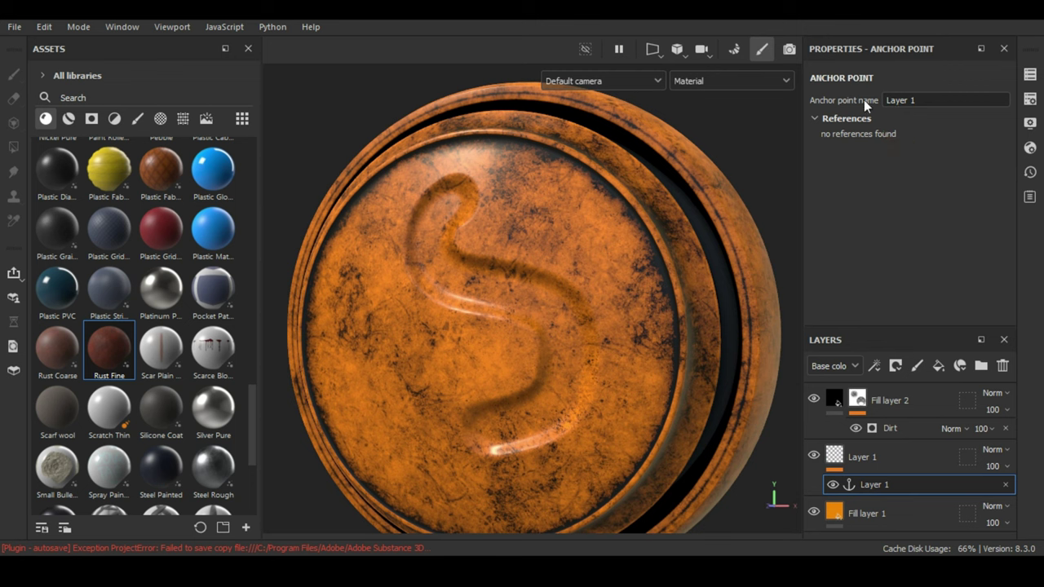
pyautogui.click(936, 96)
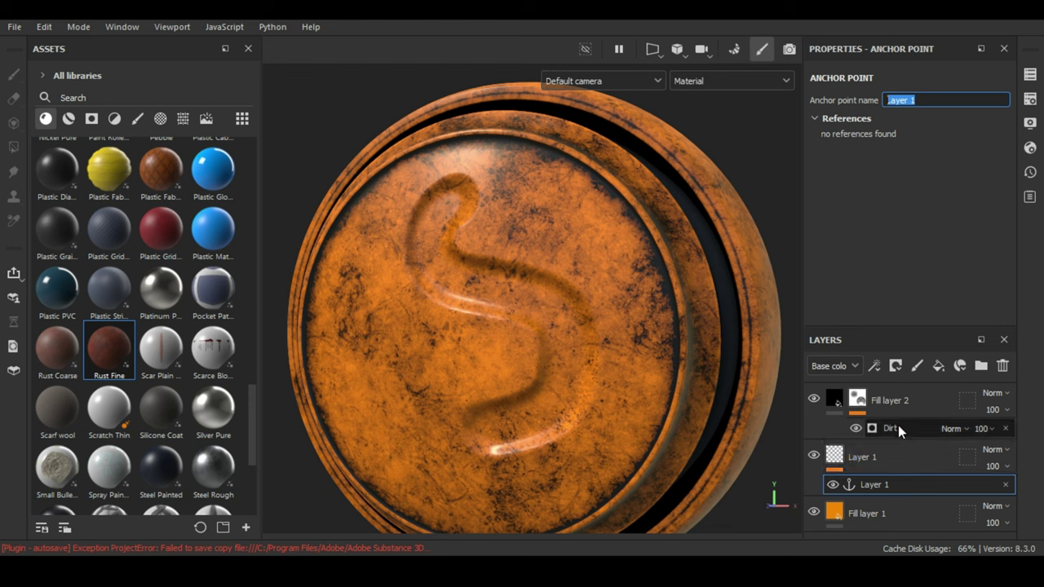
# Step: Point the Dirt generator's Micro Height image input at the Layer 1 anchor point
pyautogui.click(898, 429)
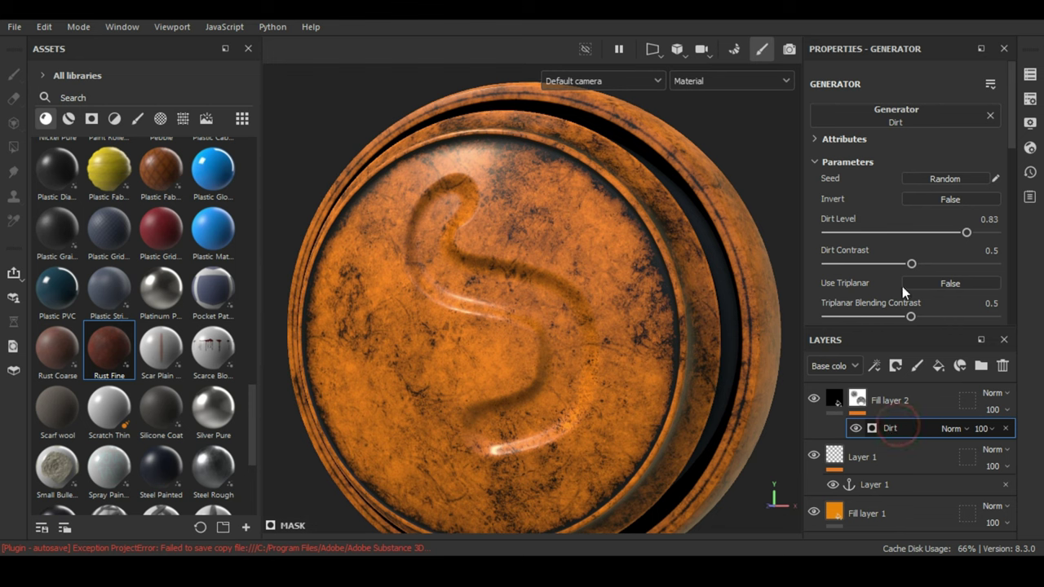
pyautogui.scroll(-1, 912, 220)
pyautogui.scroll(-3, 912, 220)
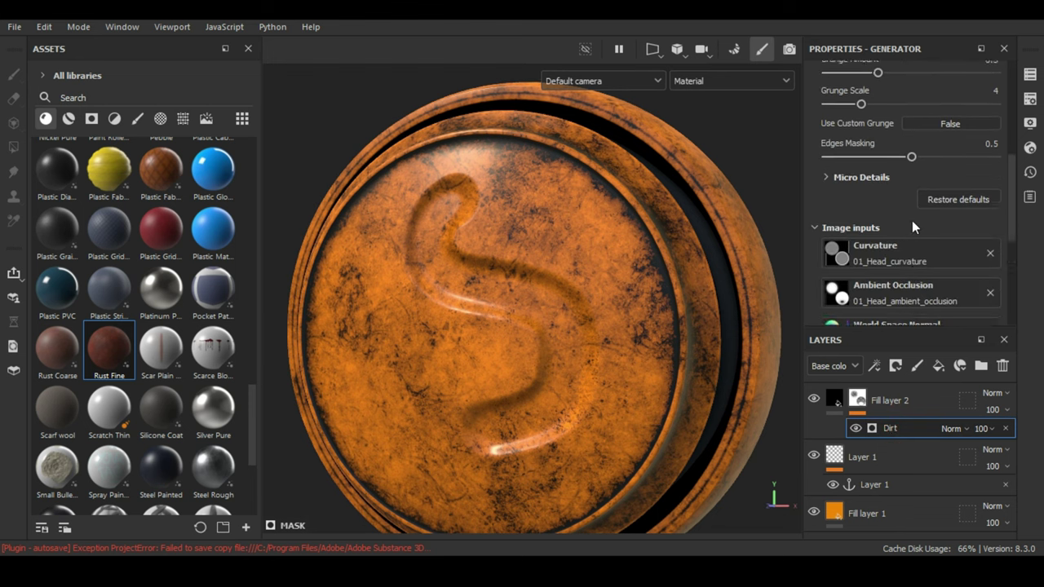
pyautogui.scroll(-3, 913, 221)
pyautogui.scroll(-1, 912, 220)
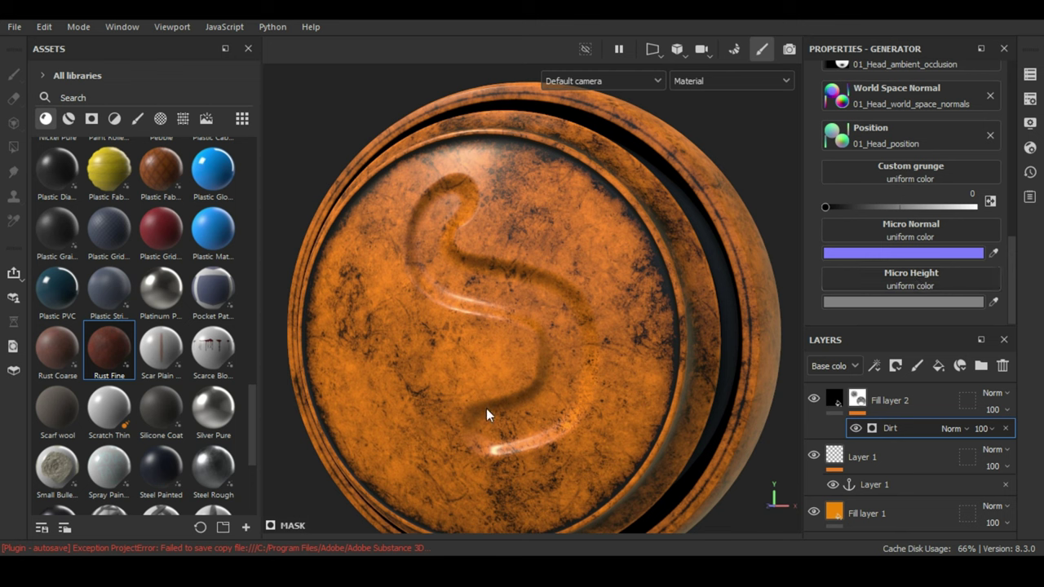
pyautogui.click(977, 272)
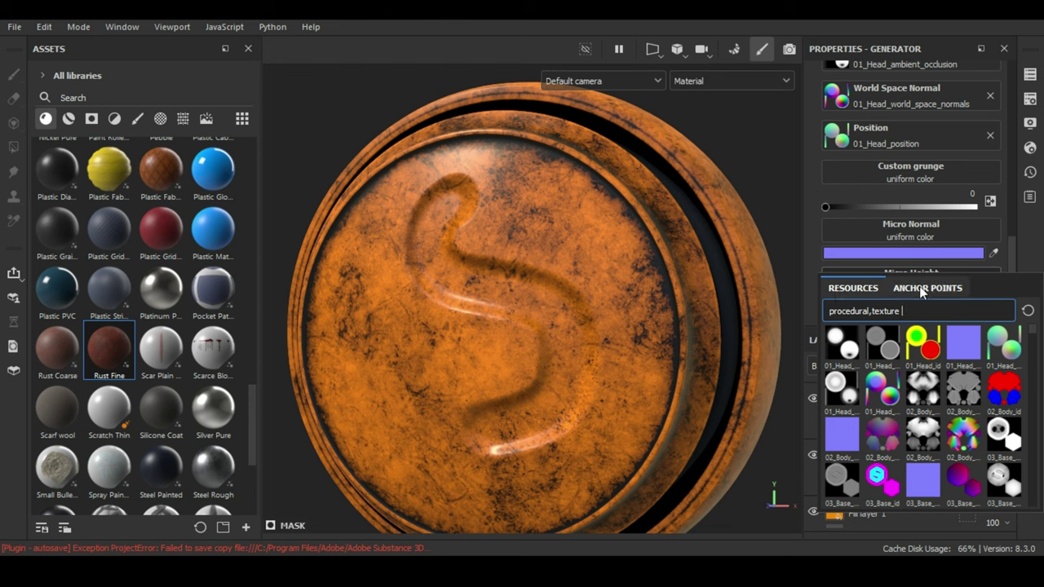
pyautogui.click(922, 290)
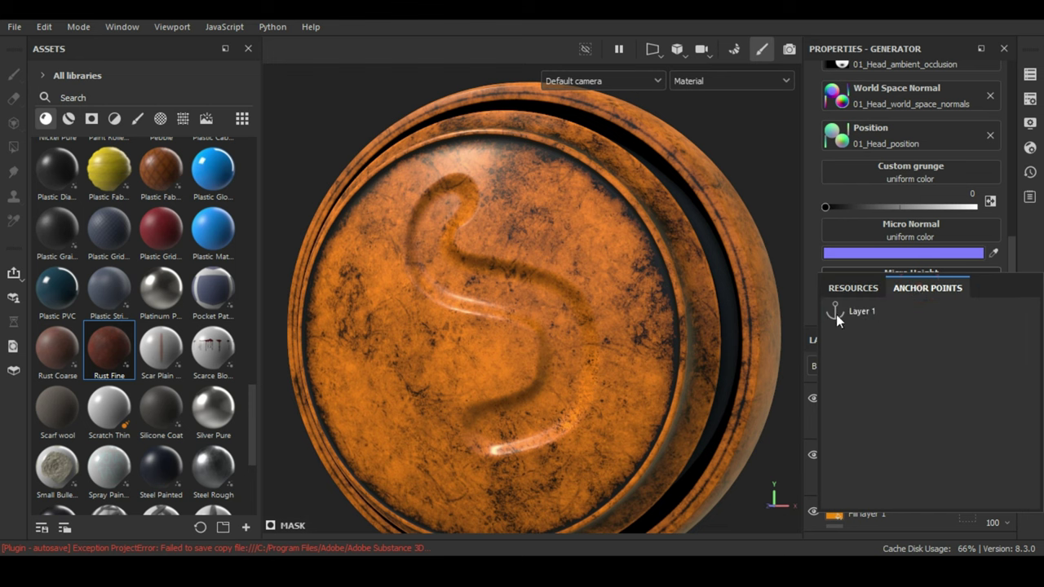
pyautogui.click(860, 311)
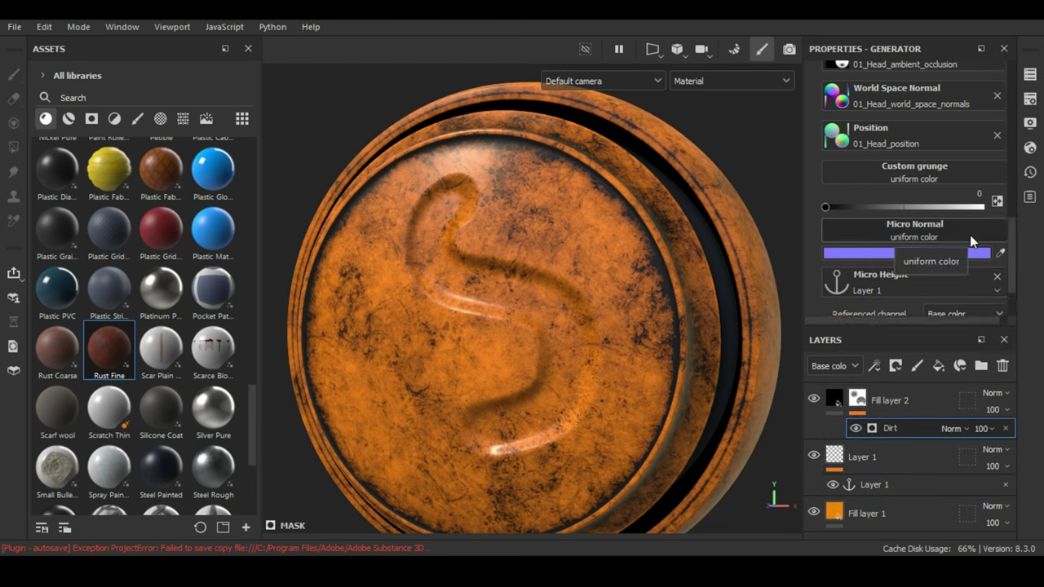
pyautogui.scroll(-2, 970, 235)
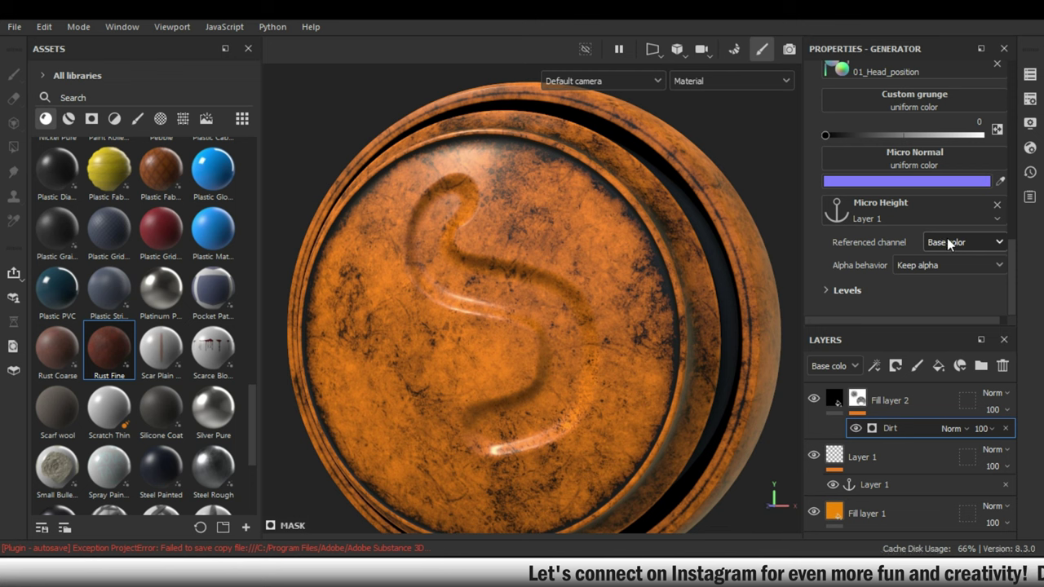
# Step: Switch the Micro Height Referenced channel from Base color to Height
pyautogui.click(948, 243)
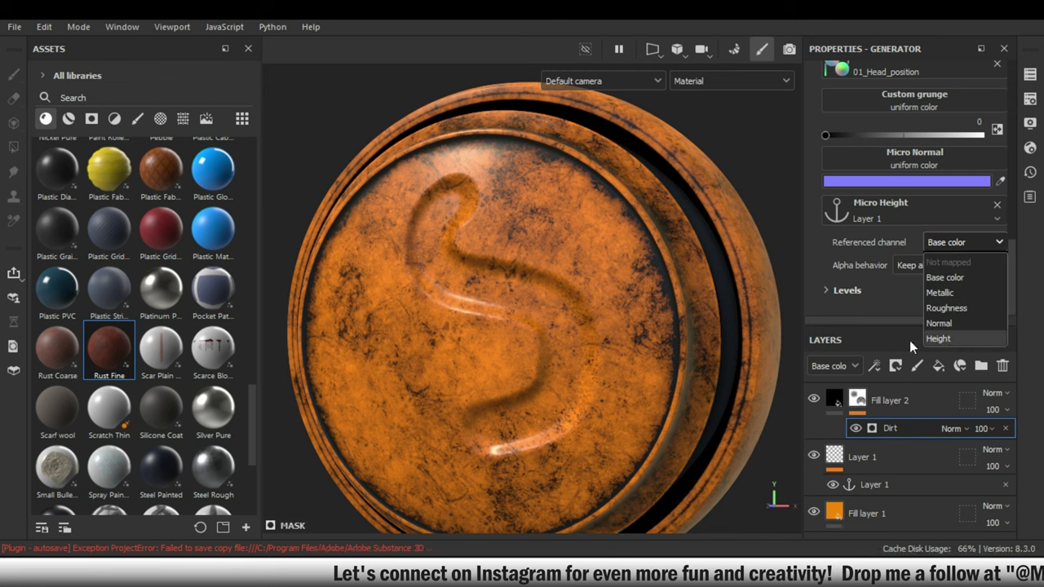
pyautogui.click(955, 338)
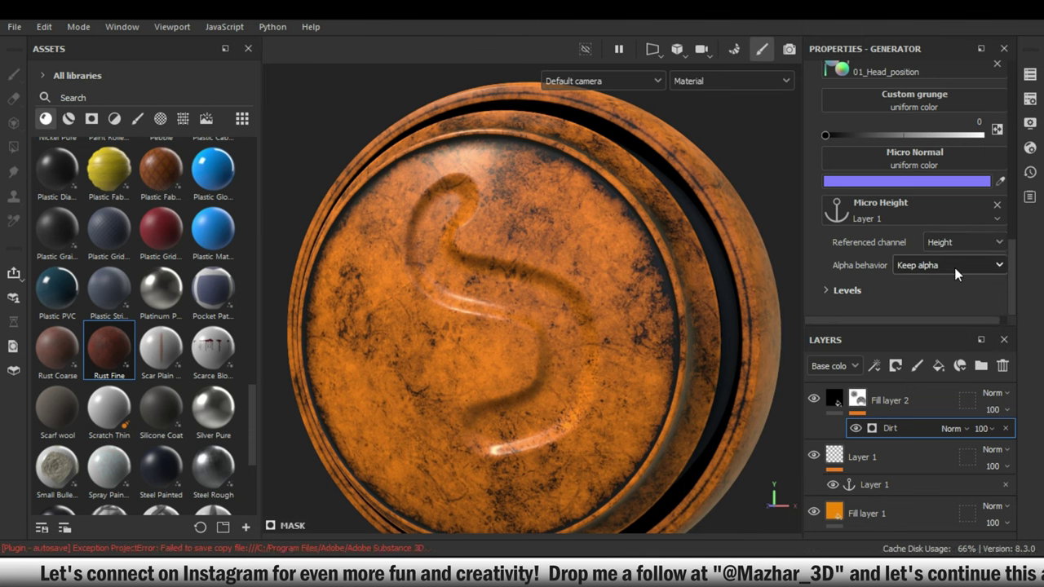
pyautogui.scroll(2, 955, 268)
pyautogui.scroll(3, 954, 268)
pyautogui.scroll(3, 954, 267)
pyautogui.scroll(1, 955, 267)
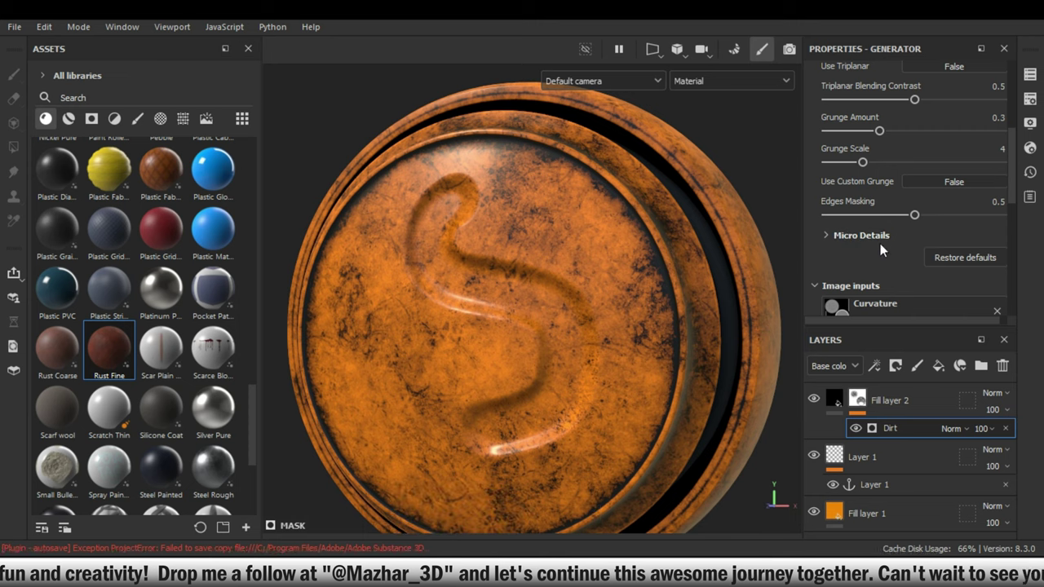
# Step: Set Micro Height to True under the Dirt generator's Micro Details
pyautogui.click(828, 233)
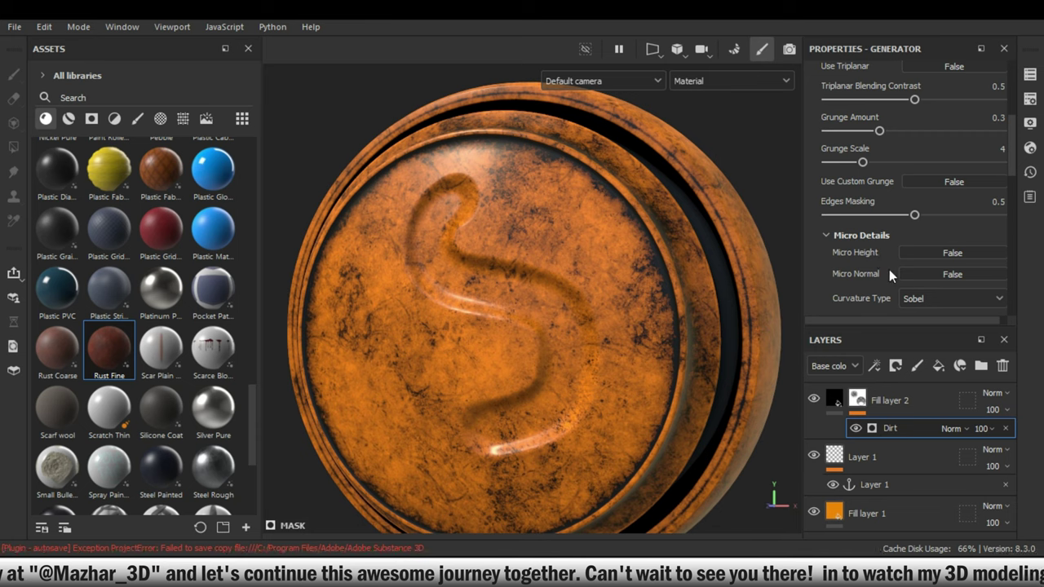
pyautogui.click(979, 255)
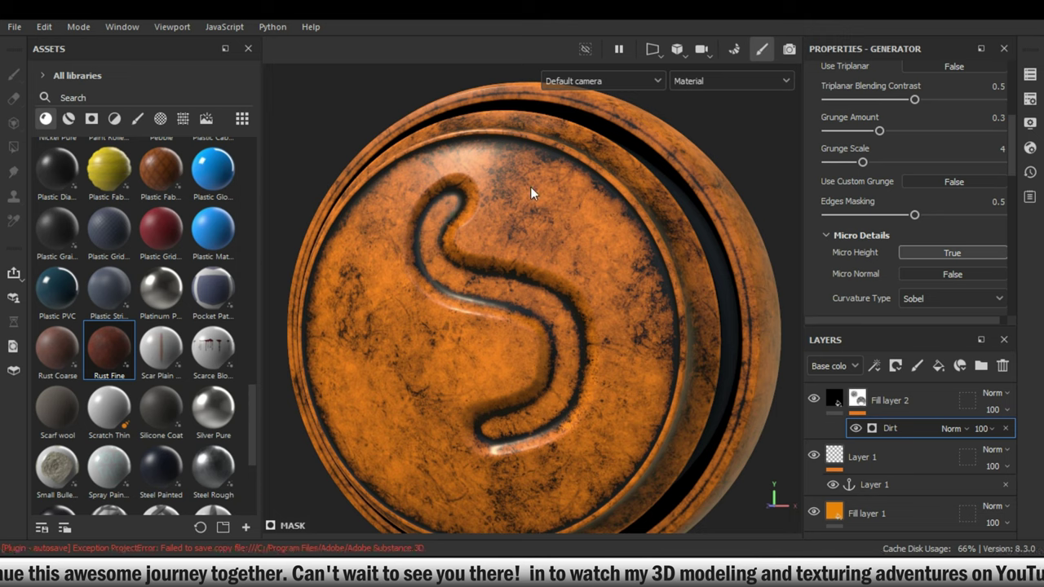
pyautogui.scroll(3, 530, 187)
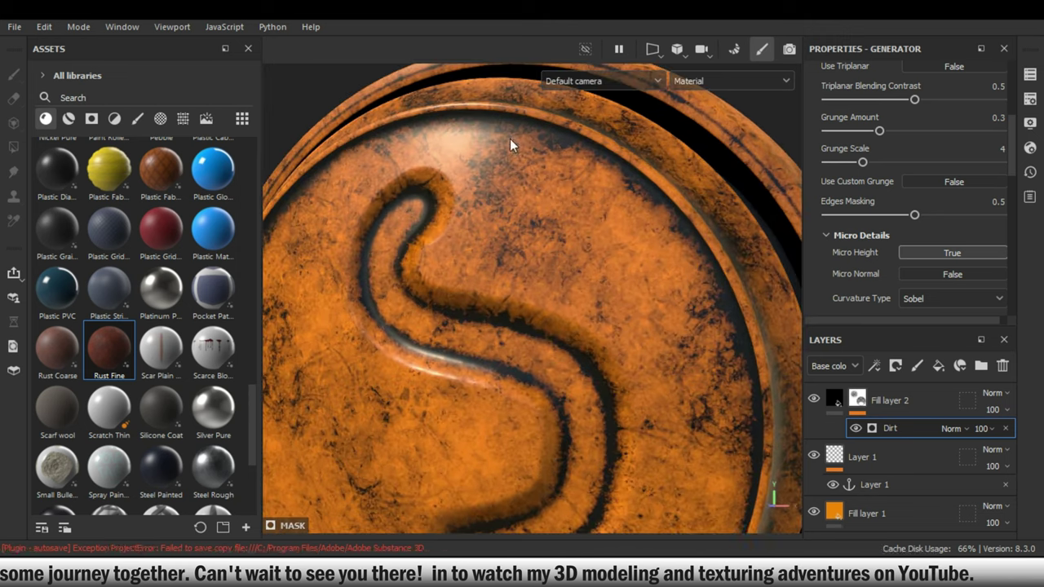
pyautogui.moveTo(509, 361)
pyautogui.keyDown('alt'); pyautogui.mouseDown()
pyautogui.moveTo(596, 321)
pyautogui.moveTo(564, 233)
pyautogui.moveTo(531, 303)
pyautogui.moveTo(633, 297)
pyautogui.moveTo(560, 291)
pyautogui.moveTo(541, 294)
pyautogui.moveTo(651, 293)
pyautogui.mouseUp(); pyautogui.keyUp('alt')
# Step: Settle the dirt's AO Radius at 0.31 and orbit around the emblem to inspect
pyautogui.scroll(-3, 973, 239)
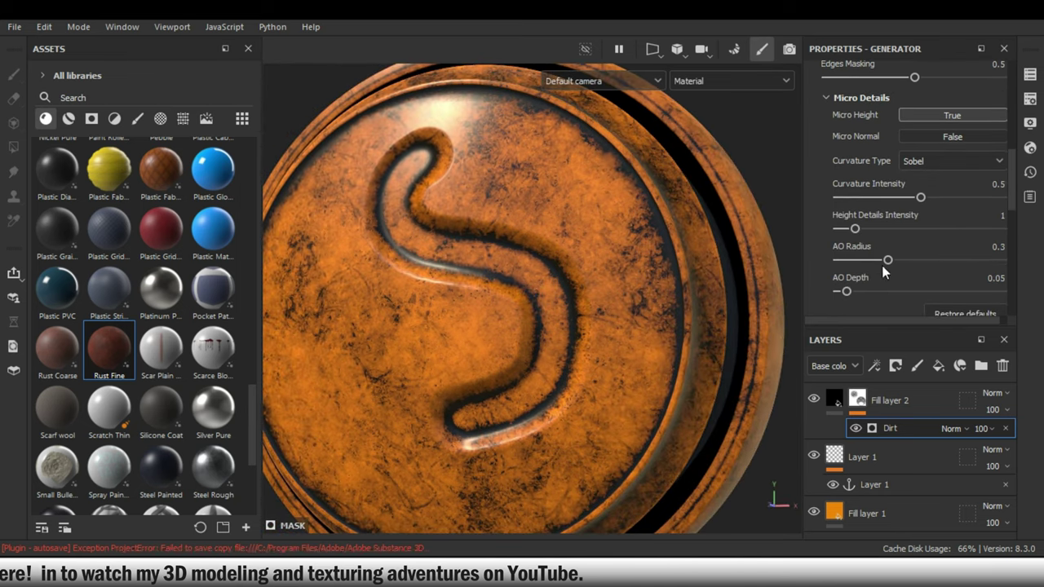
pyautogui.moveTo(887, 259); pyautogui.dragTo(978, 260)
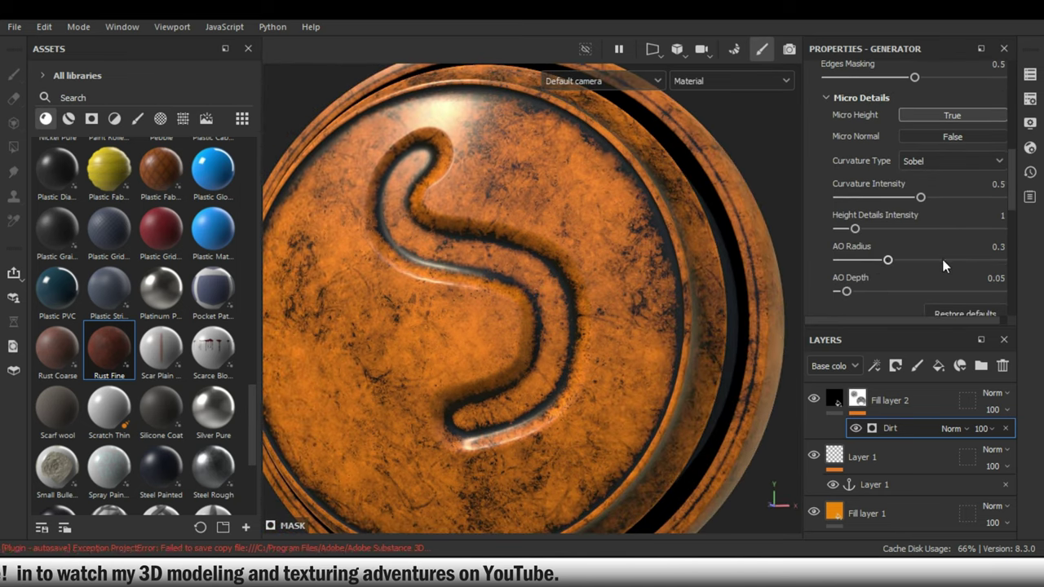
pyautogui.click(859, 254)
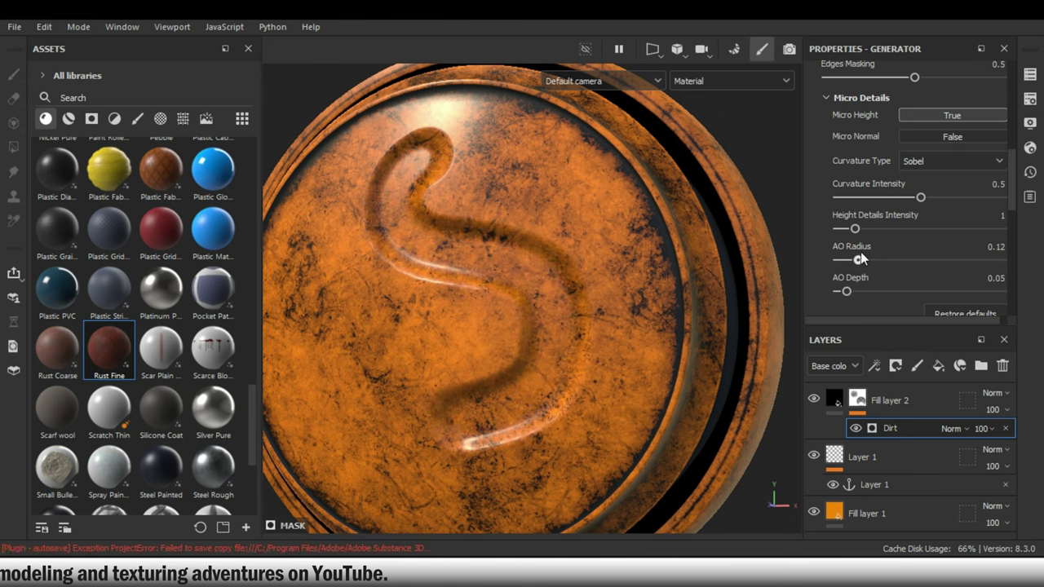
pyautogui.moveTo(862, 251); pyautogui.dragTo(889, 259)
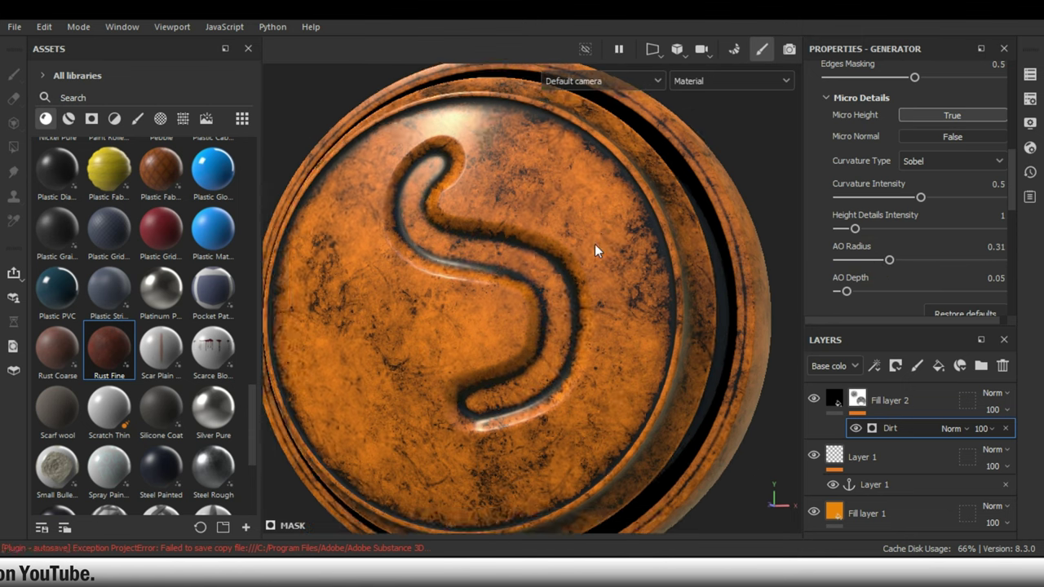
pyautogui.moveTo(595, 244)
pyautogui.keyDown('alt'); pyautogui.mouseDown()
pyautogui.moveTo(599, 315)
pyautogui.moveTo(495, 315)
pyautogui.mouseUp(); pyautogui.keyUp('alt')
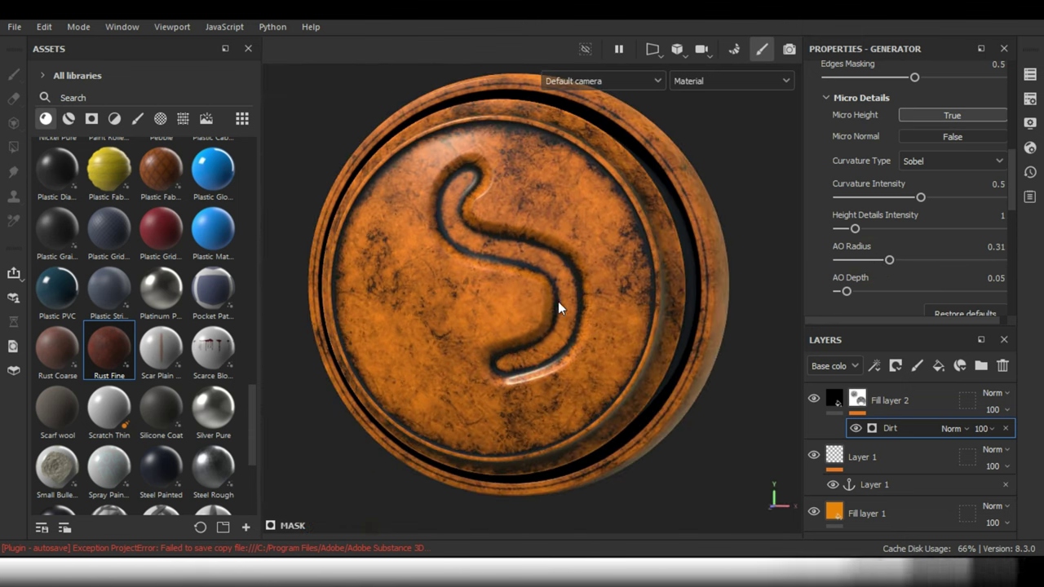
pyautogui.moveTo(558, 301)
pyautogui.keyDown('alt'); pyautogui.mouseDown()
pyautogui.moveTo(677, 396)
pyautogui.moveTo(653, 326)
pyautogui.moveTo(566, 334)
pyautogui.moveTo(526, 303)
pyautogui.mouseUp(); pyautogui.keyUp('alt')
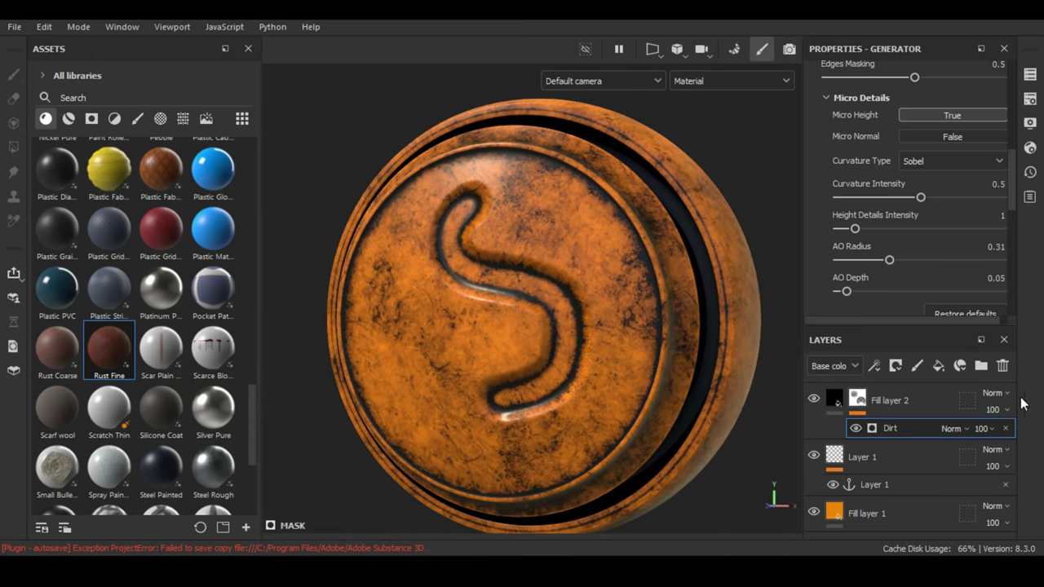
# Step: Delete paint Layer 1 and the Dirt generator from Fill layer 2
pyautogui.click(908, 455)
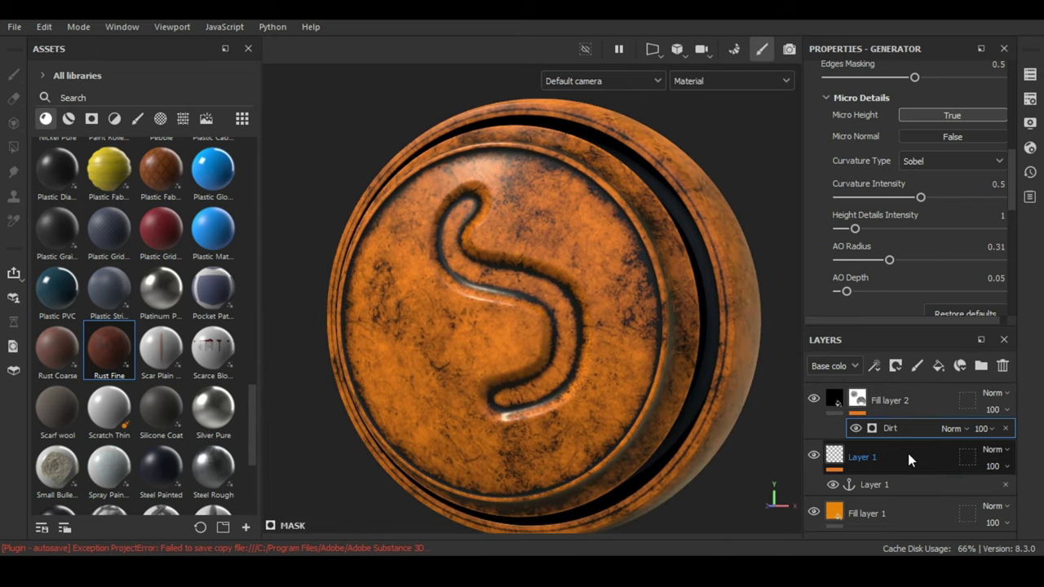
pyautogui.click(1002, 366)
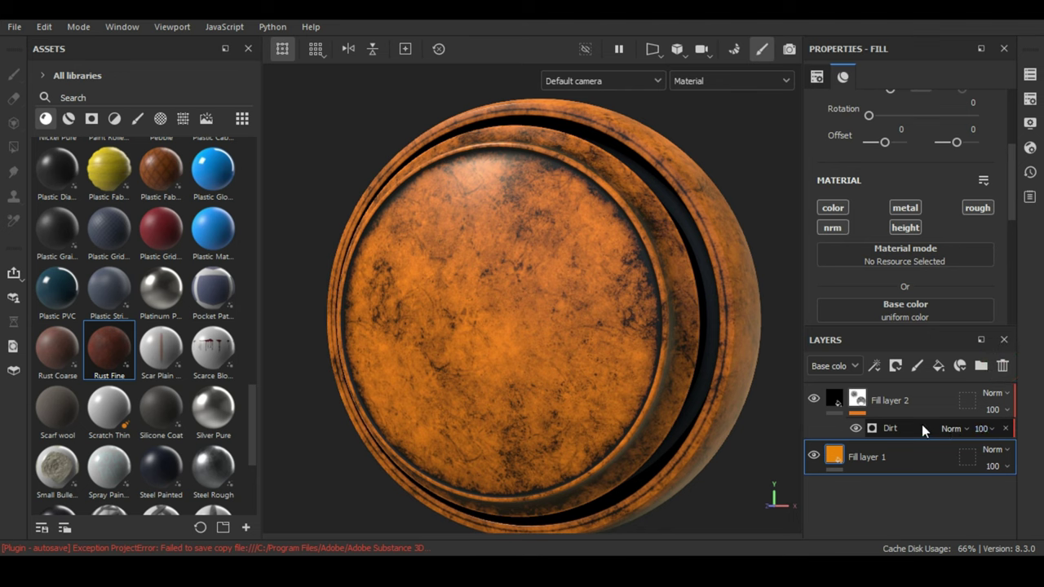
pyautogui.click(922, 424)
pyautogui.click(1005, 429)
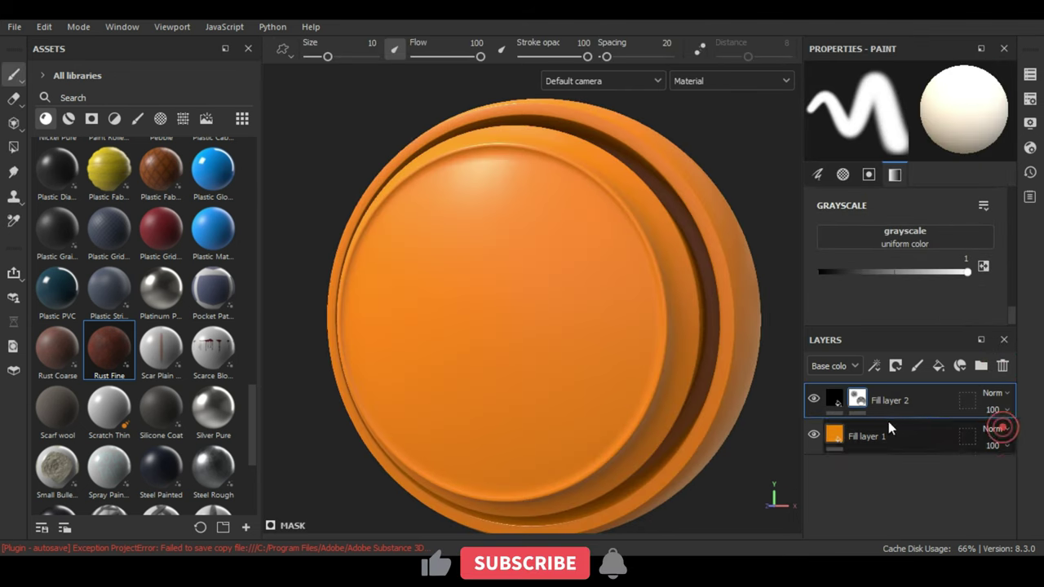
# Step: Add a new paint layer above Fill layer 1 with the nrm channel enabled
pyautogui.click(889, 433)
pyautogui.click(919, 365)
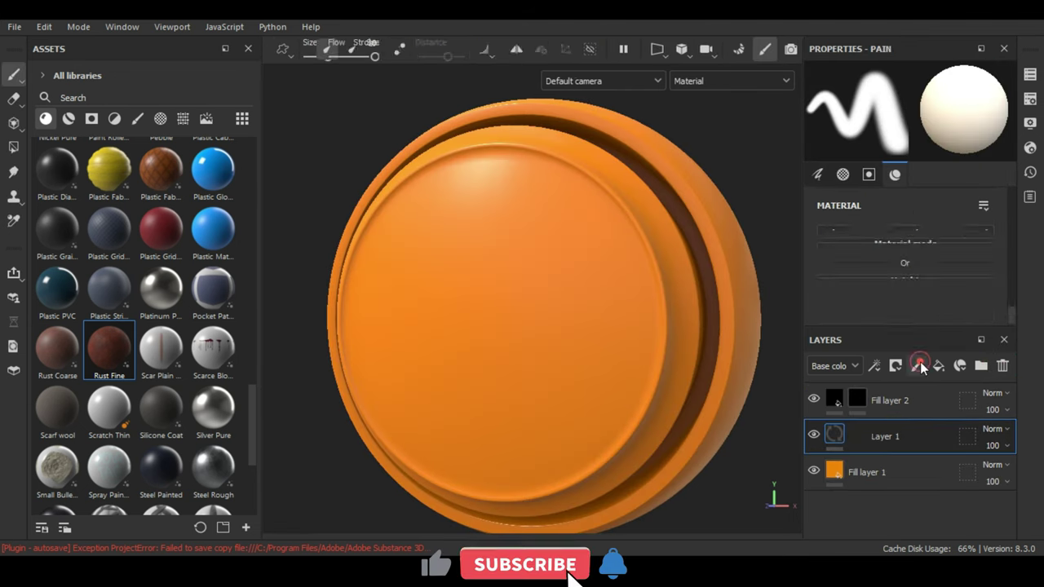
pyautogui.scroll(-2, 929, 219)
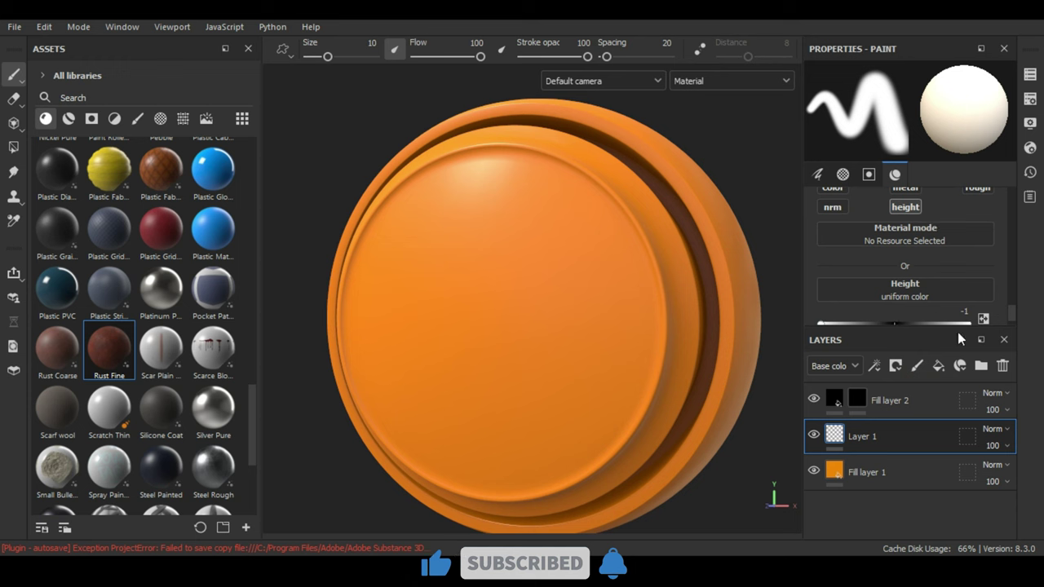
pyautogui.scroll(2, 932, 235)
pyautogui.click(830, 253)
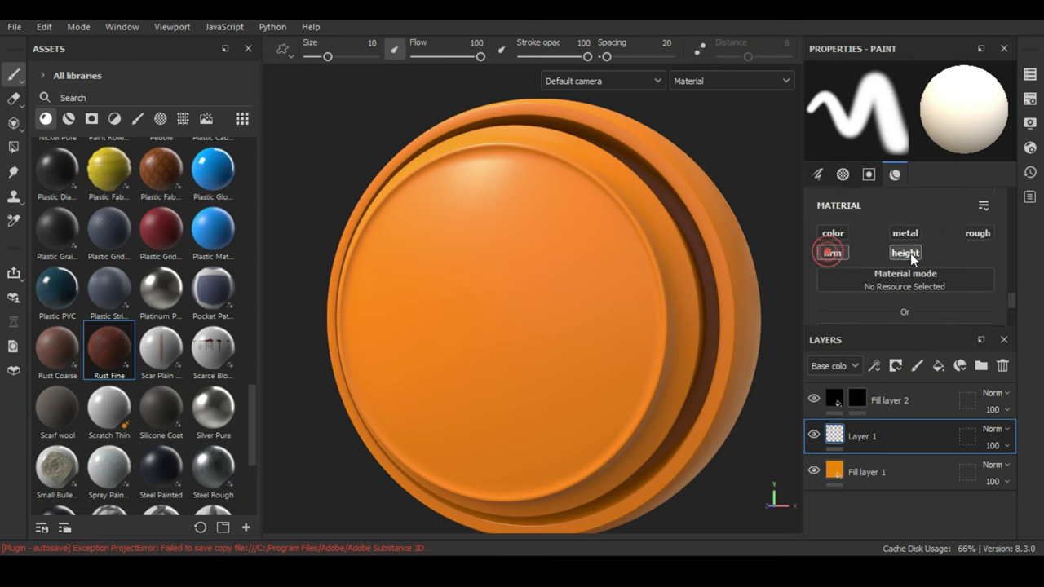
pyautogui.scroll(-2, 910, 253)
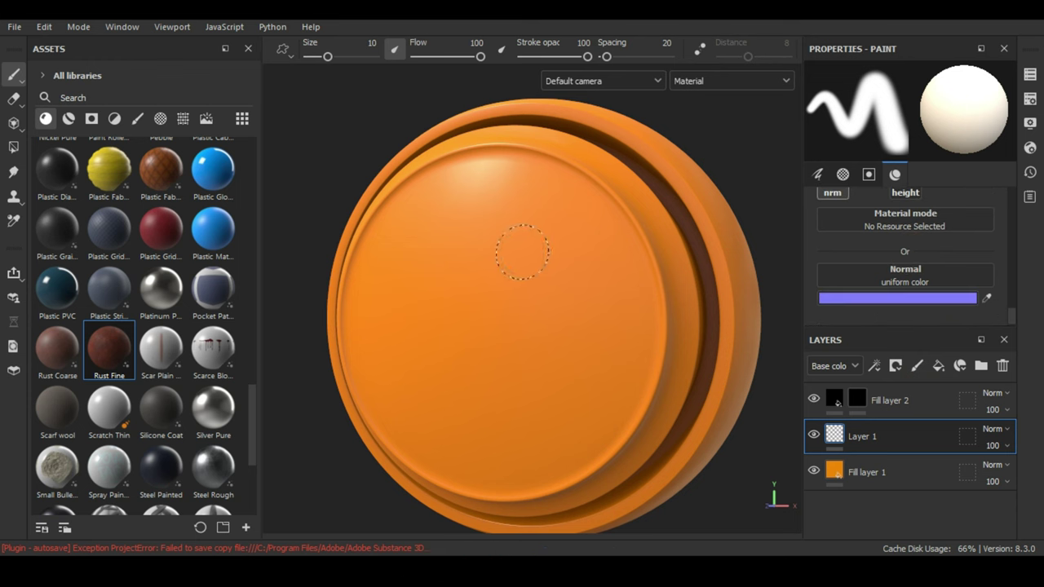
# Step: Set the brush's Normal resource to the edge_03 texture
pyautogui.keyDown('alt'); pyautogui.moveTo(535, 284); pyautogui.dragTo(524, 282); pyautogui.keyUp('alt')
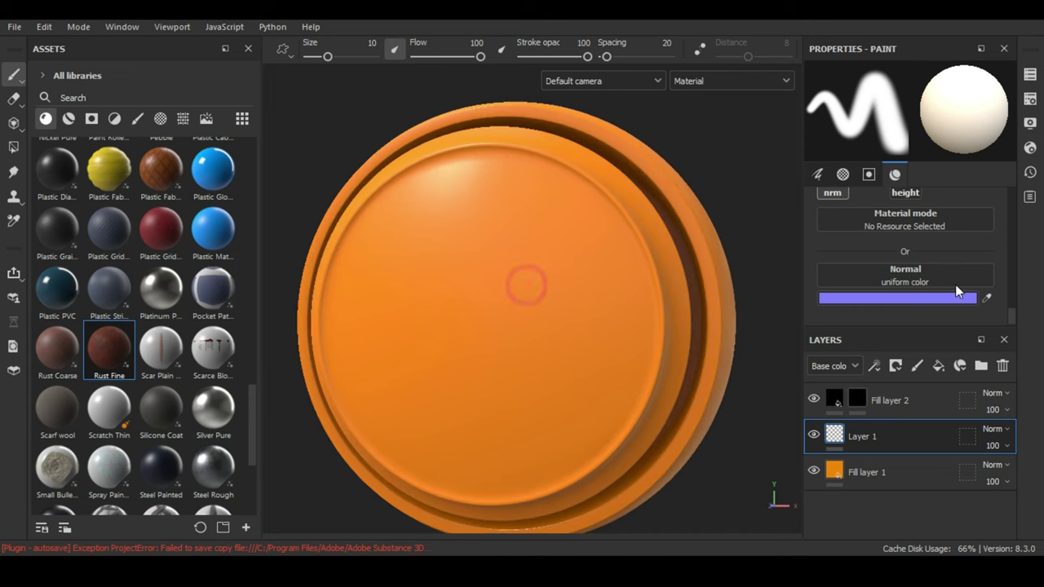
pyautogui.click(954, 297)
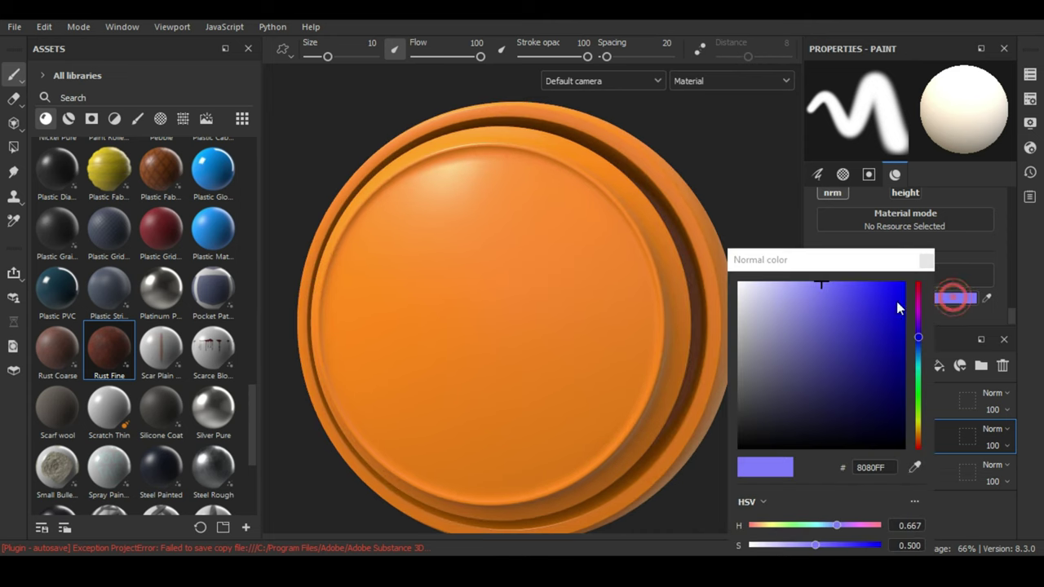
pyautogui.click(959, 247)
pyautogui.click(935, 273)
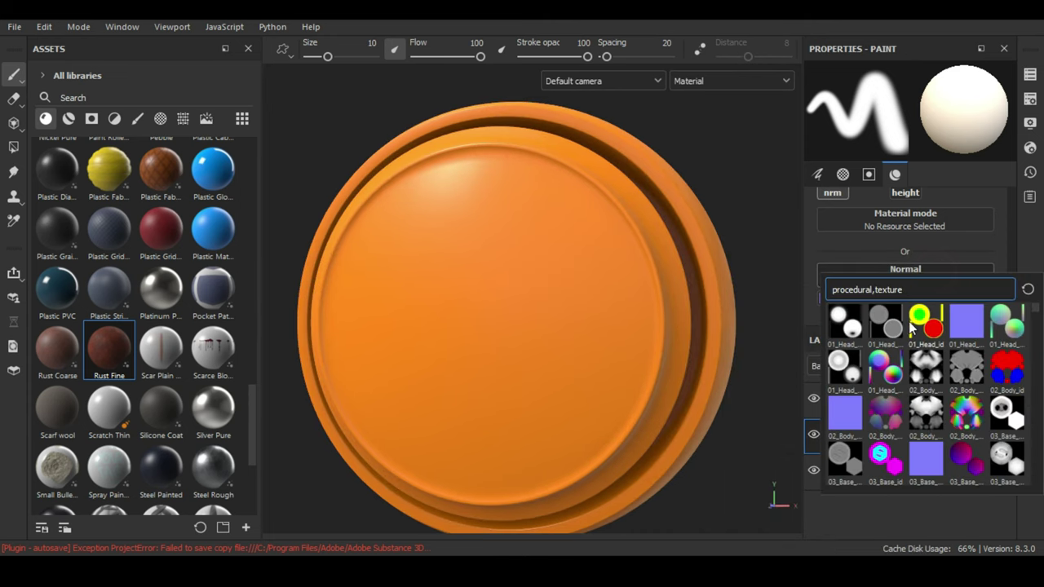
pyautogui.scroll(-5, 913, 325)
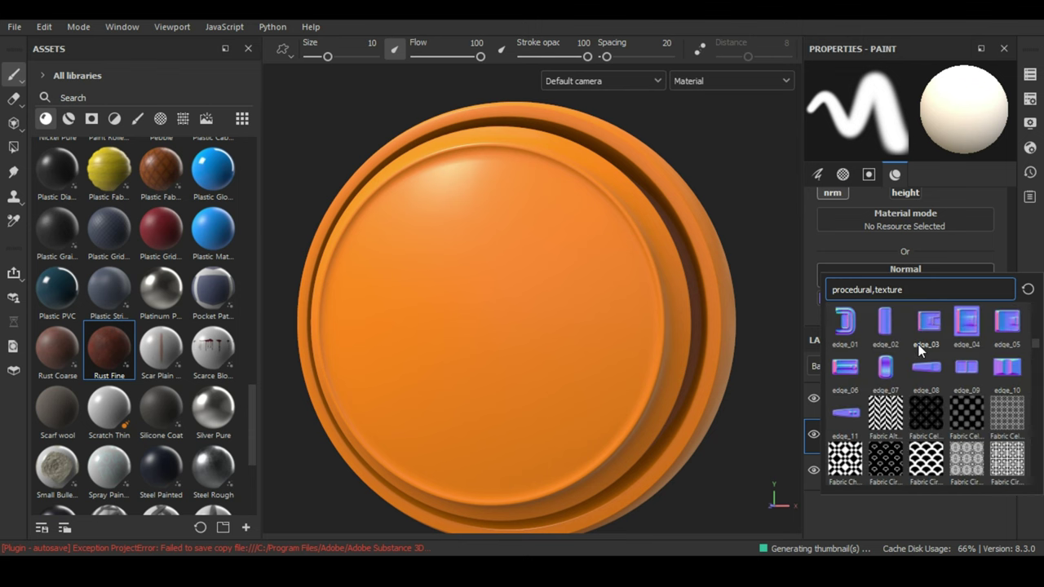
pyautogui.click(929, 323)
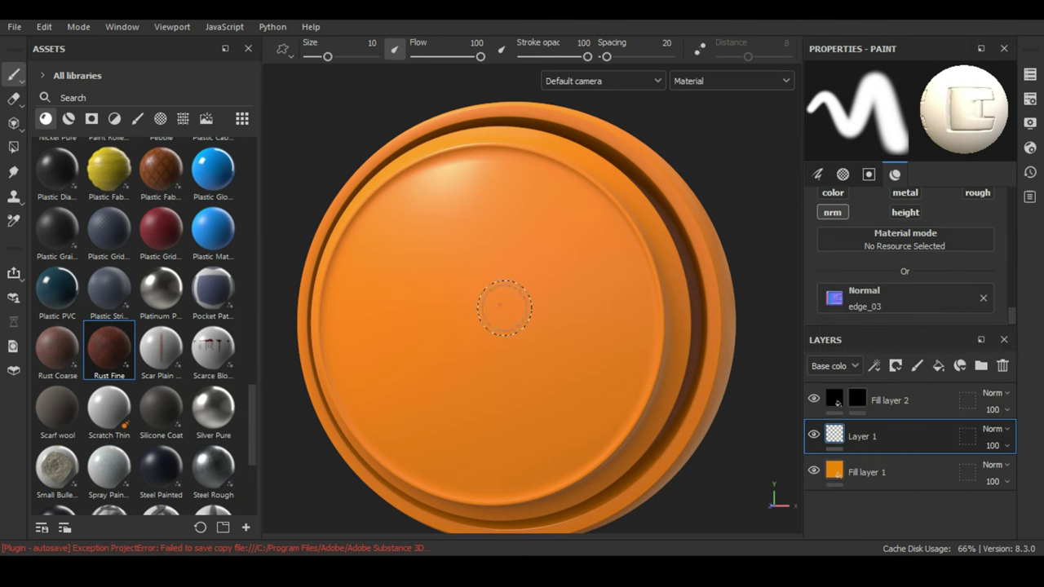
# Step: Enlarge the brush to about 57 and stamp edge_03 once at the cap's centre
pyautogui.moveTo(517, 303)
pyautogui.keyDown('ctrl'); pyautogui.mouseDown(button='right')
pyautogui.moveTo(526, 304)
pyautogui.moveTo(493, 324)
pyautogui.mouseUp(button='right'); pyautogui.keyUp('ctrl')
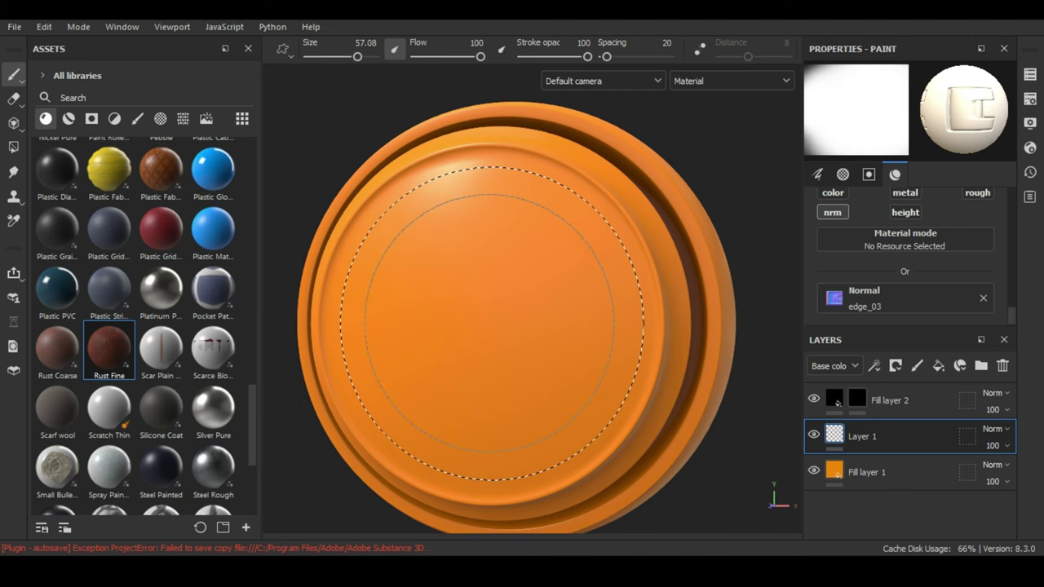
pyautogui.click(493, 324)
pyautogui.moveTo(650, 372)
pyautogui.keyDown('alt'); pyautogui.mouseDown()
pyautogui.moveTo(666, 369)
pyautogui.moveTo(566, 356)
pyautogui.mouseUp(); pyautogui.keyUp('alt')
pyautogui.scroll(1, 924, 272)
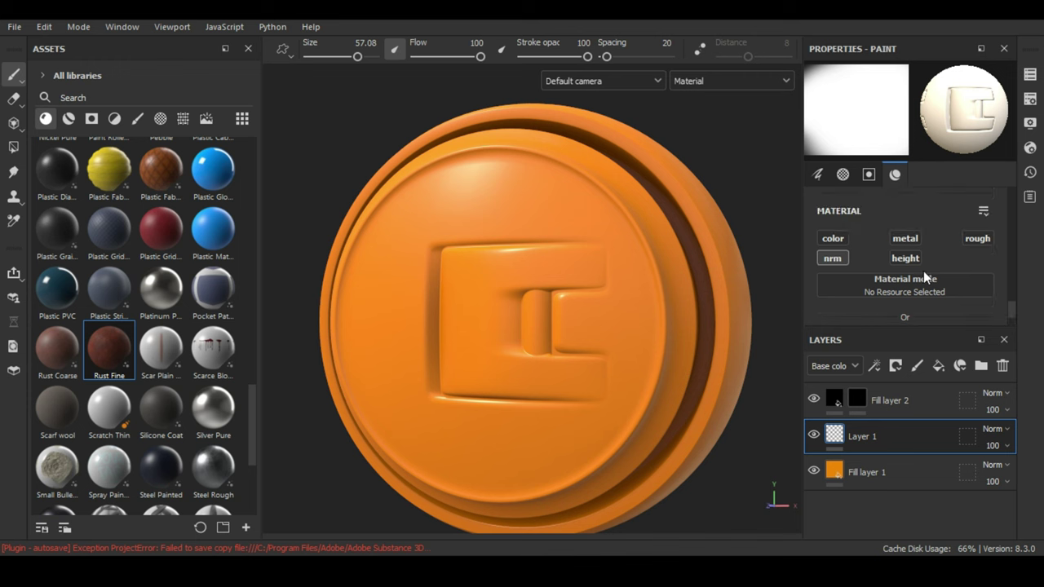
pyautogui.scroll(-1, 923, 272)
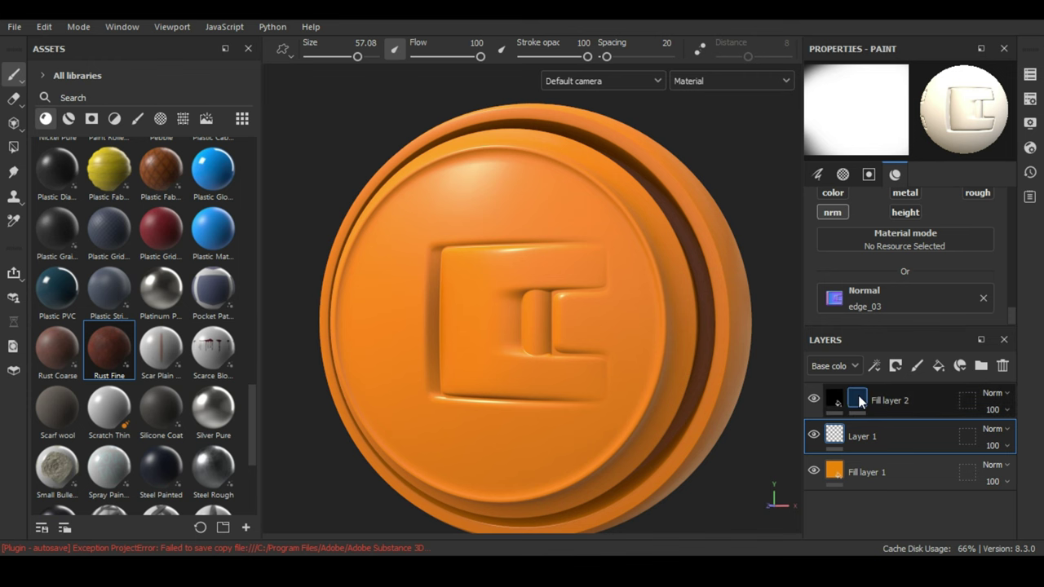
# Step: Add a Dirt generator at Dirt Level 0.84 to Fill layer 2's mask, then select Layer 1
pyautogui.click(857, 398)
pyautogui.rightClick(857, 397)
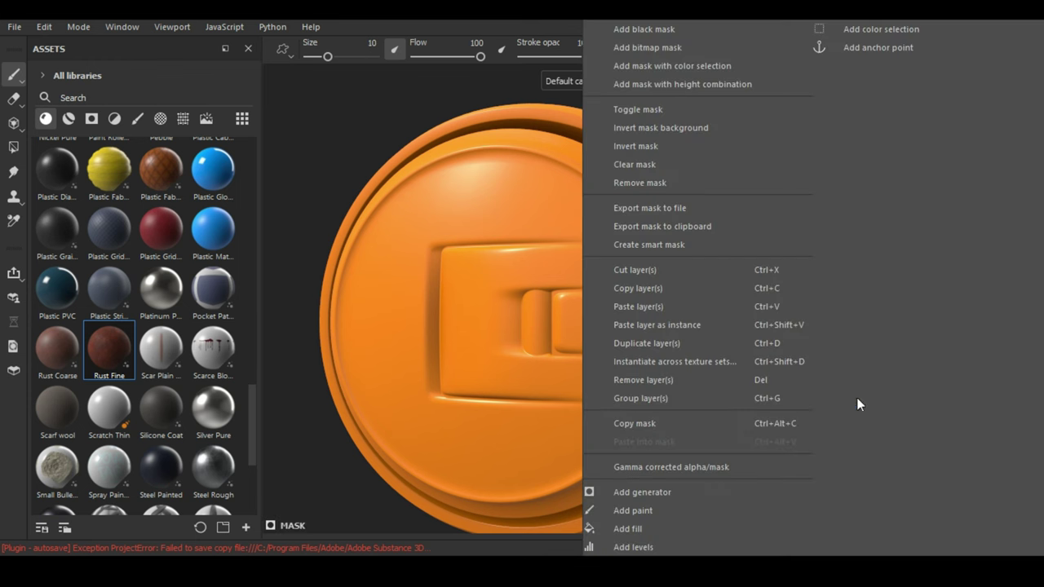
pyautogui.click(698, 492)
pyautogui.click(865, 120)
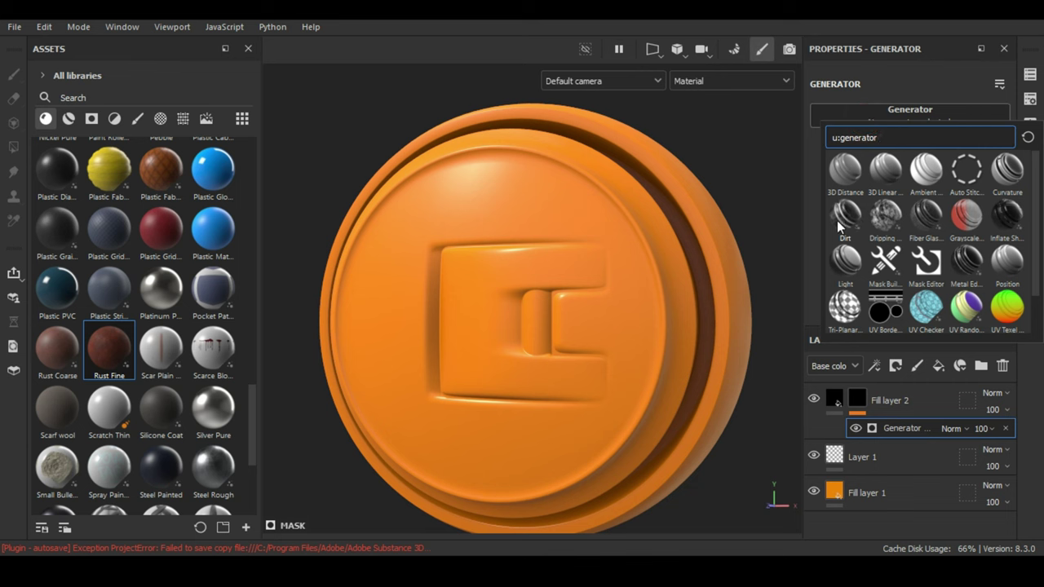
pyautogui.click(838, 219)
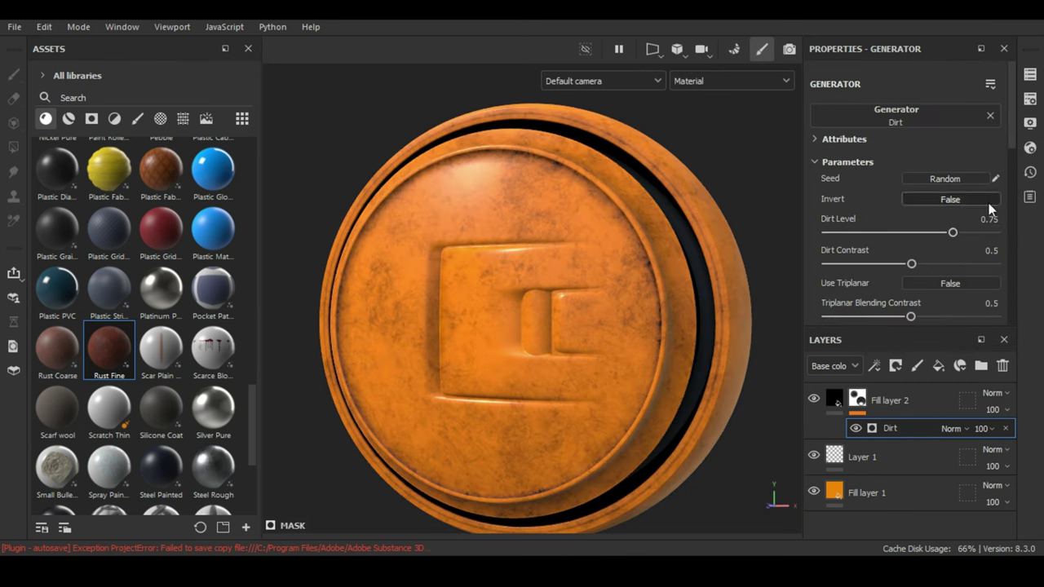
pyautogui.moveTo(953, 233); pyautogui.dragTo(969, 235)
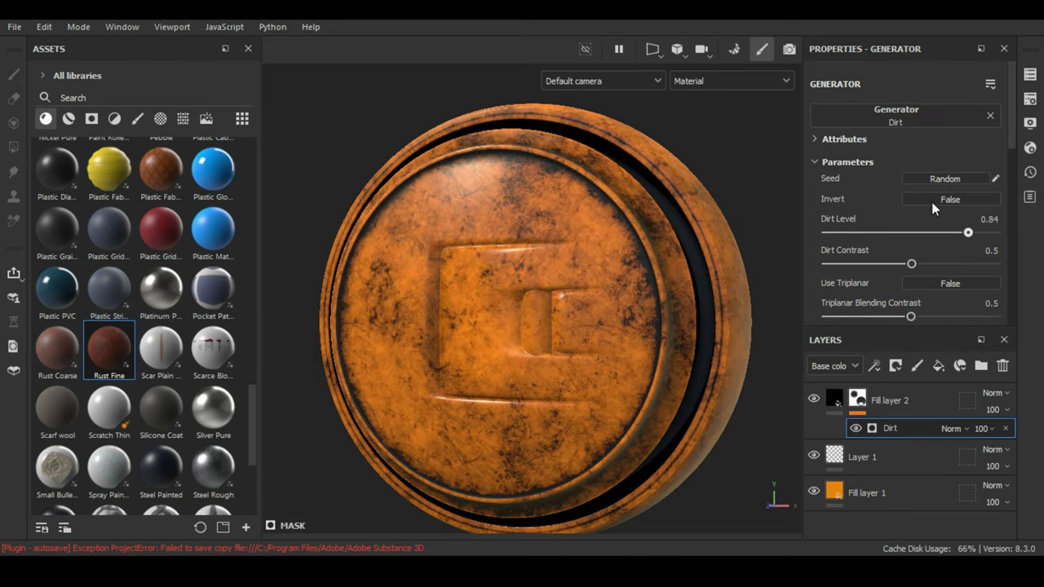
pyautogui.scroll(-5, 915, 258)
pyautogui.click(880, 453)
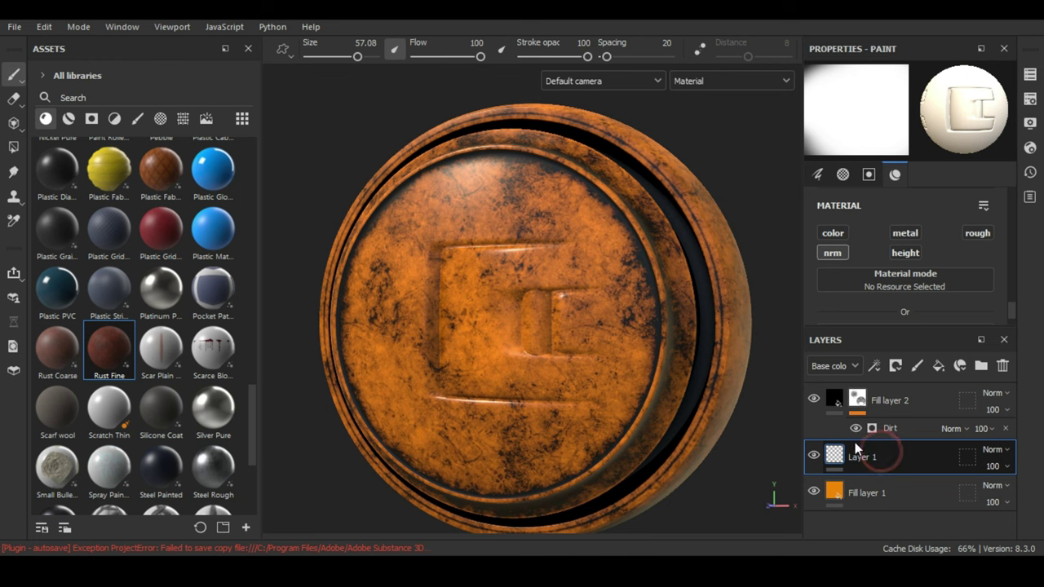
pyautogui.rightClick(816, 455)
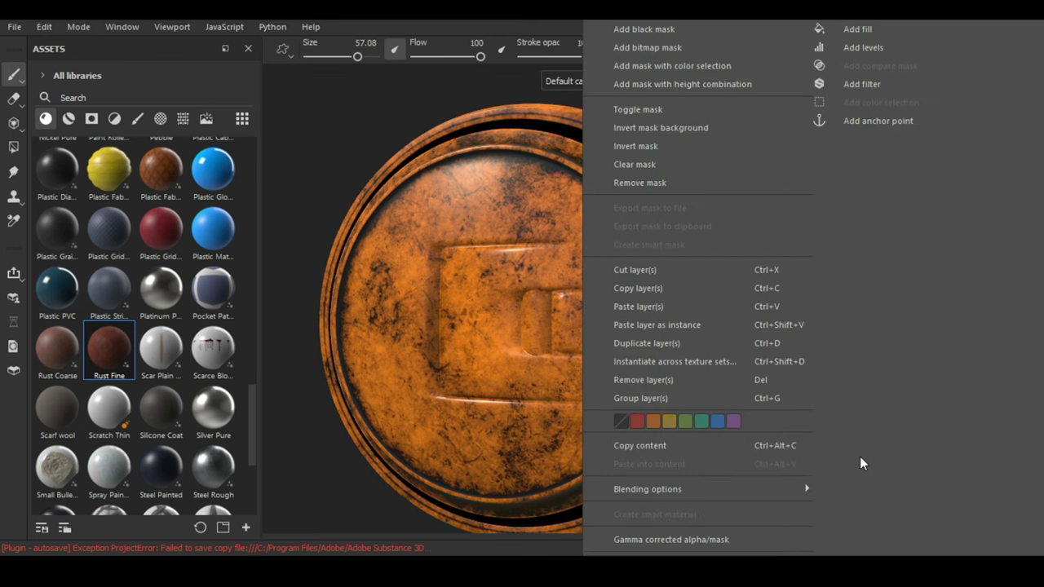
# Step: Add an anchor point to Layer 1 and feed its Normal channel into the Dirt generator's Micro Normal
pyautogui.click(897, 121)
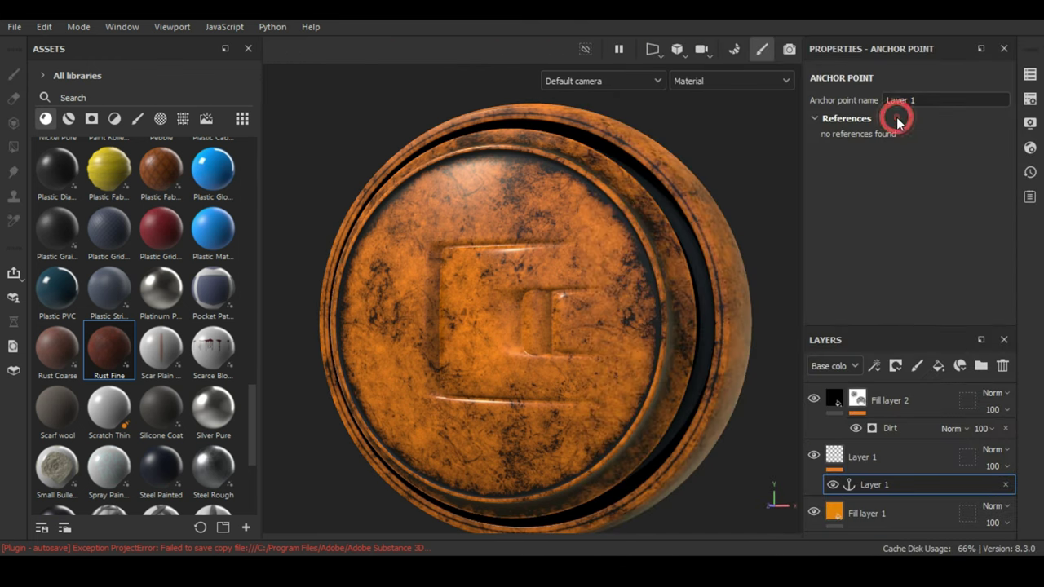
pyautogui.click(896, 431)
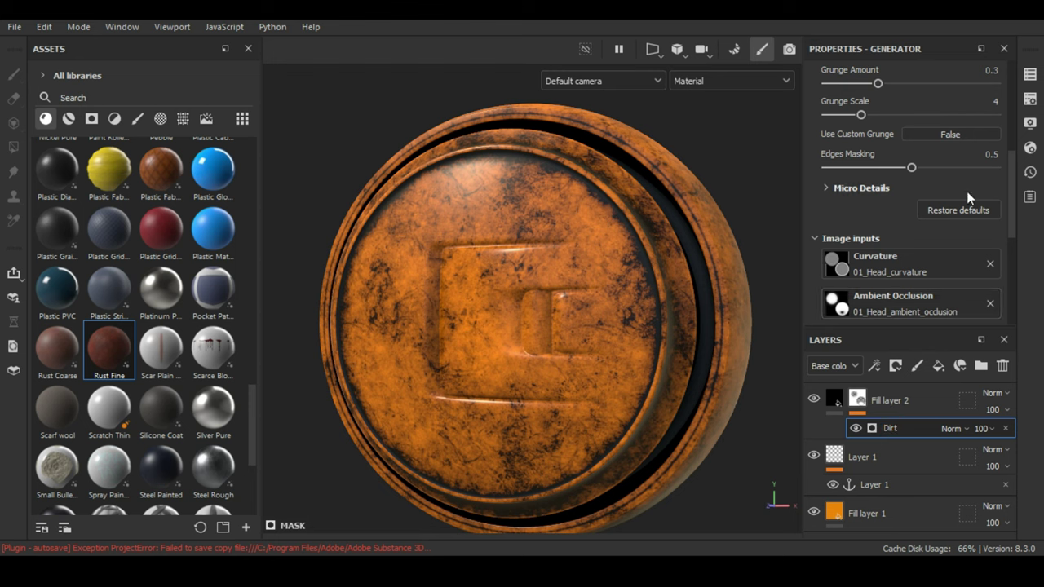
pyautogui.scroll(-5, 944, 217)
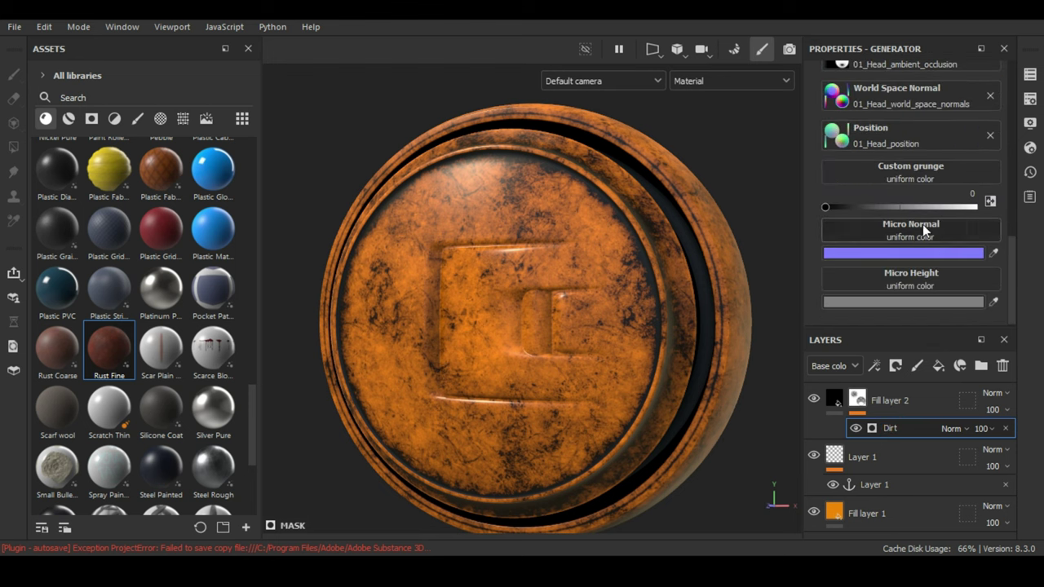
pyautogui.click(886, 228)
pyautogui.click(919, 243)
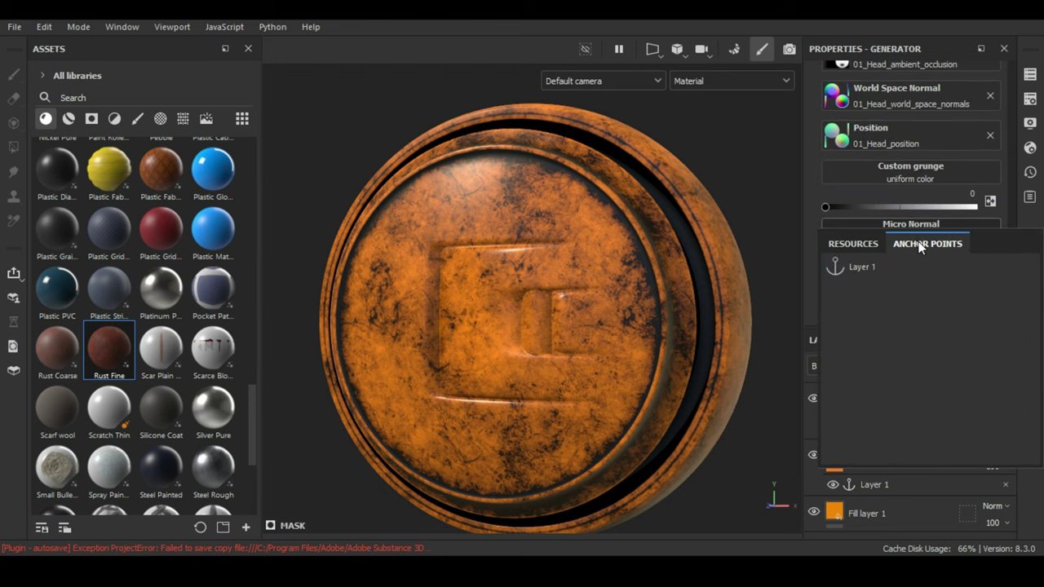
pyautogui.click(863, 267)
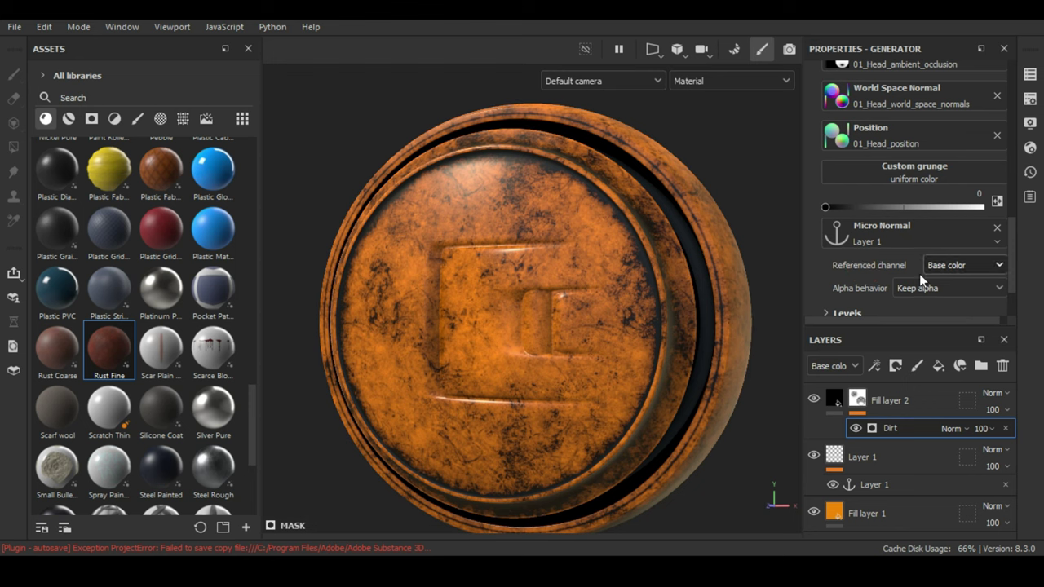
pyautogui.click(970, 267)
pyautogui.press('Escape')
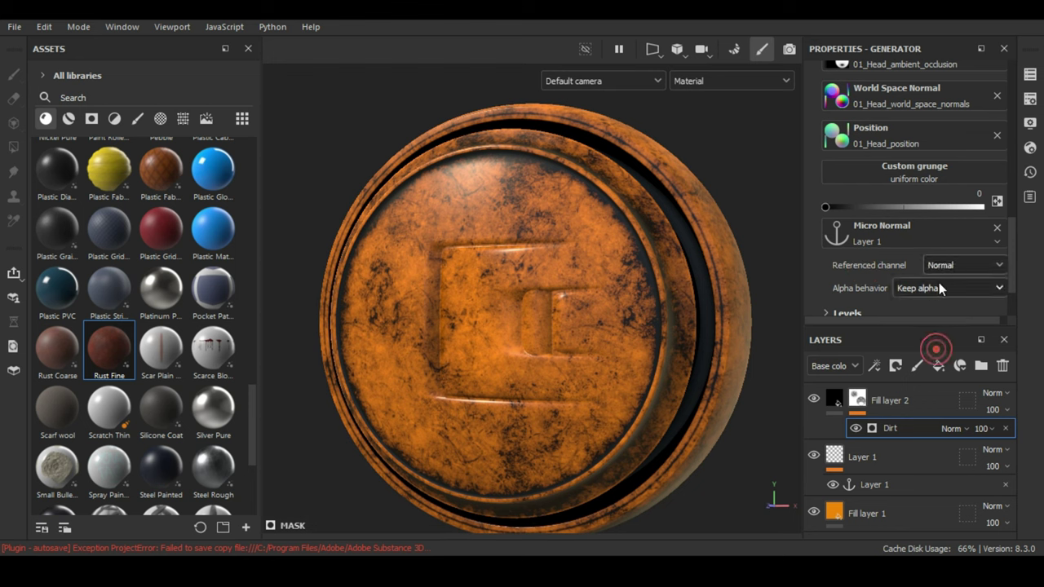
pyautogui.scroll(5, 925, 252)
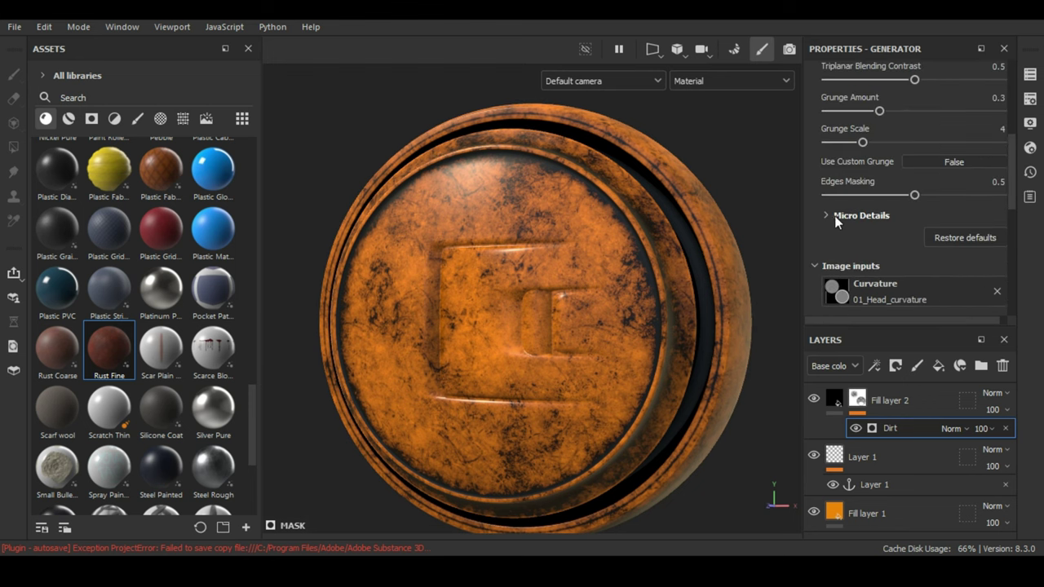
# Step: Set the dirt's Micro Normal to True and lower its AO Radius to 0.11
pyautogui.click(834, 216)
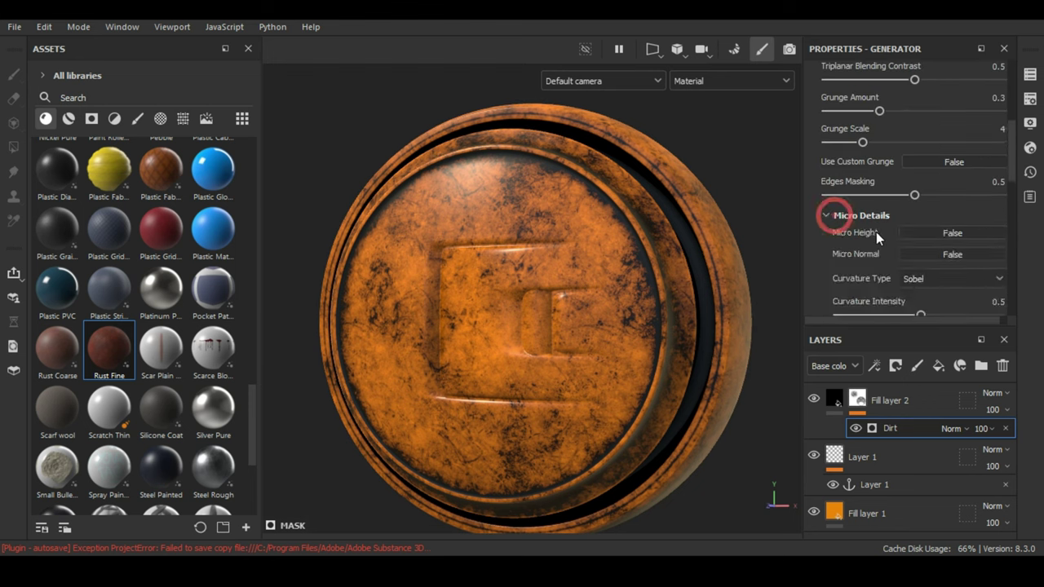
pyautogui.click(955, 252)
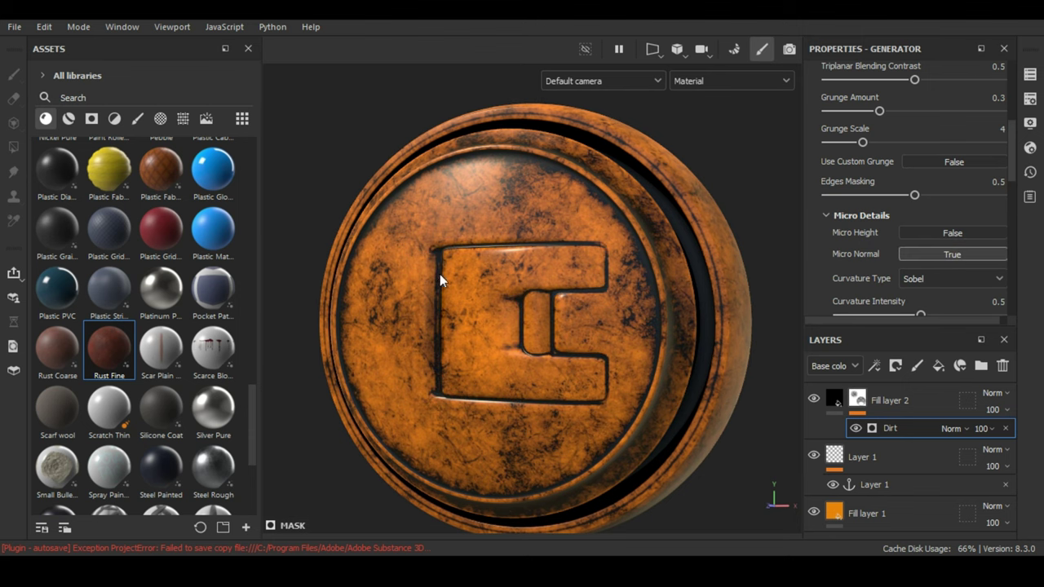
pyautogui.scroll(3, 447, 284)
pyautogui.scroll(-2, 581, 277)
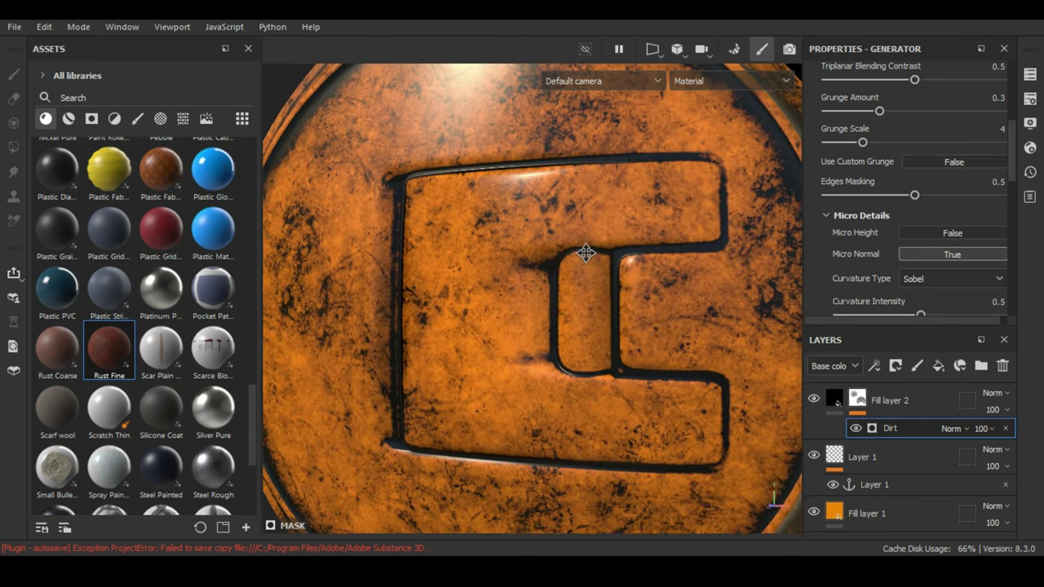
pyautogui.scroll(-3, 904, 255)
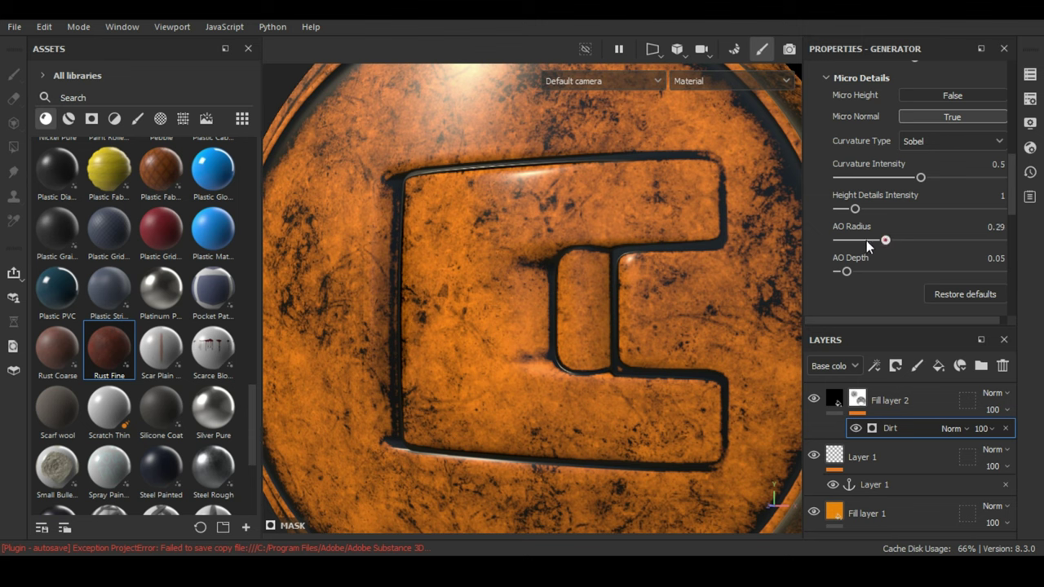
pyautogui.moveTo(866, 243); pyautogui.dragTo(851, 241)
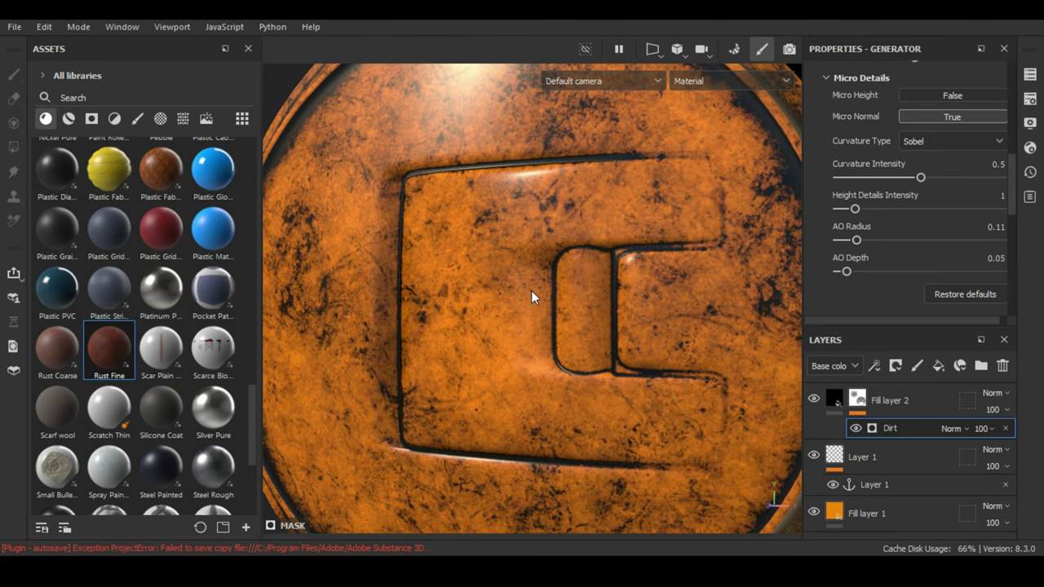
pyautogui.scroll(-3, 531, 292)
# Step: Orbit to inspect the dirt, then turn the ship anchor to face the camera
pyautogui.moveTo(600, 311)
pyautogui.keyDown('alt'); pyautogui.mouseDown()
pyautogui.moveTo(562, 264)
pyautogui.moveTo(634, 245)
pyautogui.moveTo(650, 326)
pyautogui.moveTo(616, 385)
pyautogui.moveTo(548, 362)
pyautogui.moveTo(601, 329)
pyautogui.moveTo(614, 336)
pyautogui.mouseUp(); pyautogui.keyUp('alt')
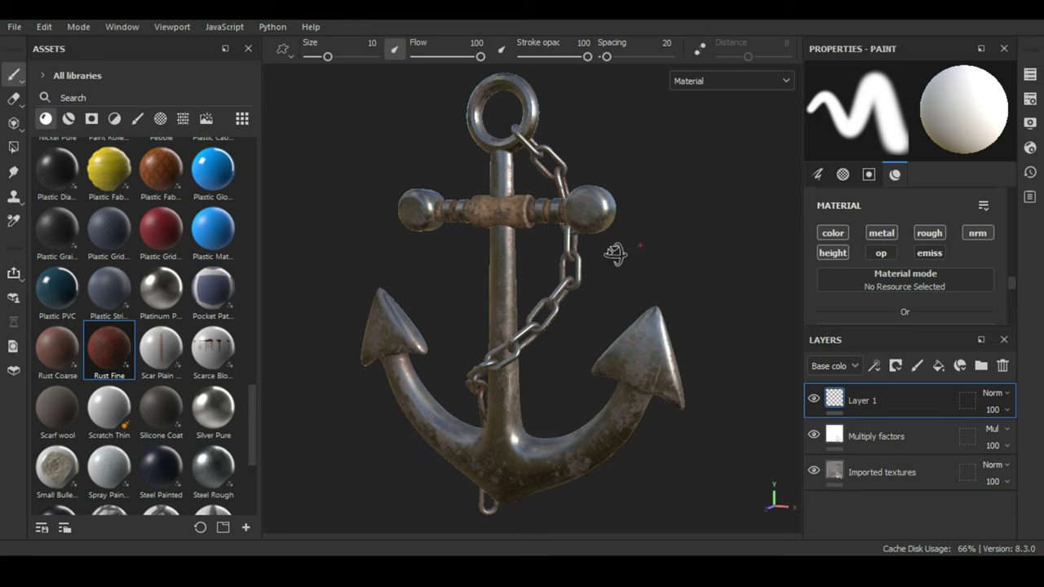
pyautogui.moveTo(640, 247)
pyautogui.keyDown('alt'); pyautogui.mouseDown()
pyautogui.moveTo(420, 253)
pyautogui.moveTo(655, 242)
pyautogui.moveTo(602, 410)
pyautogui.moveTo(665, 240)
pyautogui.mouseUp(); pyautogui.keyUp('alt')
pyautogui.moveTo(718, 439)
pyautogui.keyDown('alt'); pyautogui.mouseDown()
pyautogui.moveTo(570, 316)
pyautogui.moveTo(625, 345)
pyautogui.mouseUp(); pyautogui.keyUp('alt')
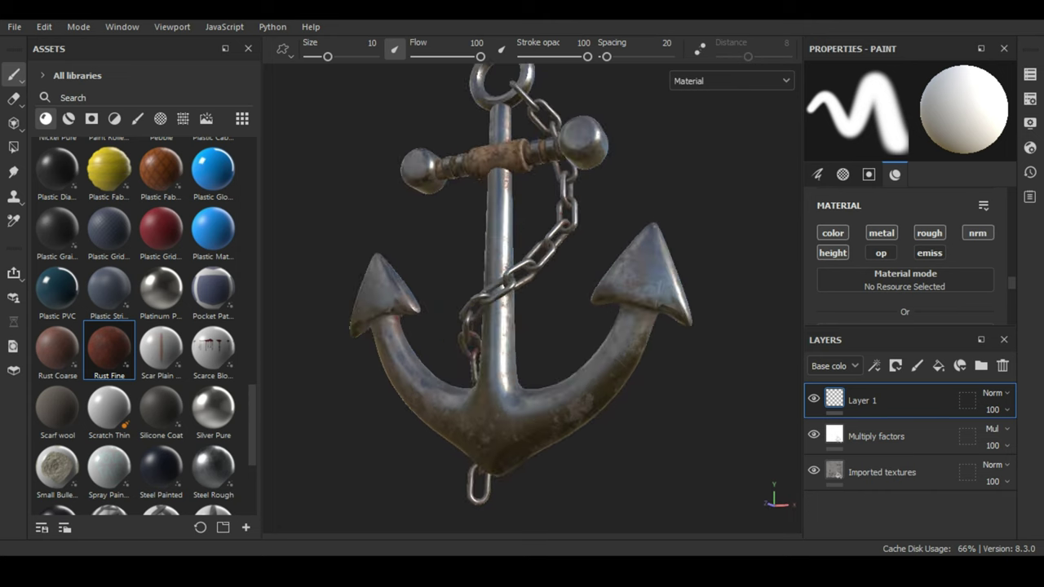
# Step: Frame the whole anchor and add a new paint layer, Layer 2, above Layer 1
pyautogui.scroll(5, 540, 368)
pyautogui.moveTo(560, 368)
pyautogui.keyDown('alt'); pyautogui.mouseDown()
pyautogui.moveTo(558, 390)
pyautogui.moveTo(538, 354)
pyautogui.mouseUp(); pyautogui.keyUp('alt')
pyautogui.scroll(-3, 454, 291)
pyautogui.scroll(2, 561, 309)
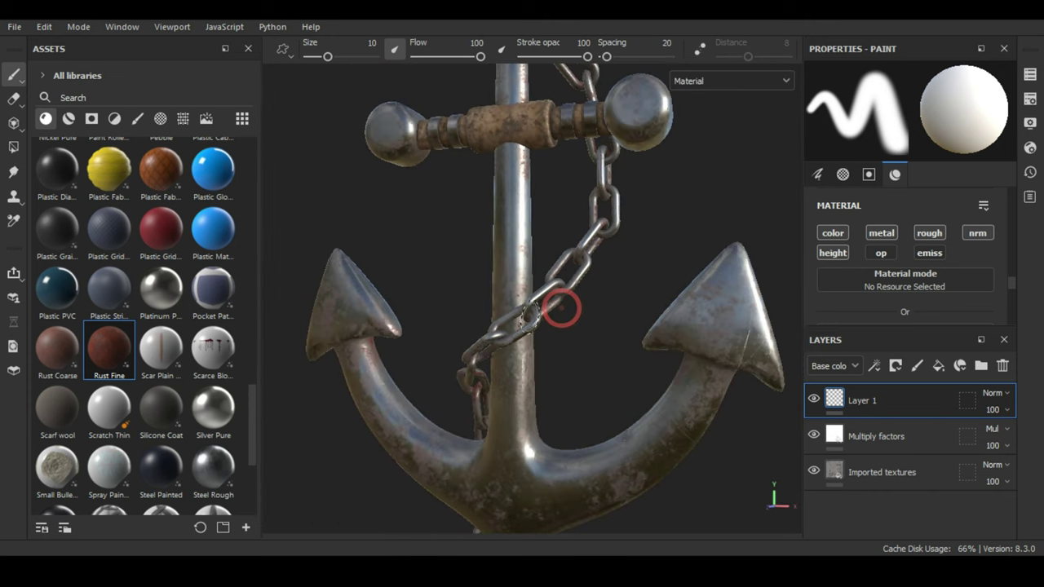
pyautogui.moveTo(562, 308)
pyautogui.keyDown('alt'); pyautogui.mouseDown()
pyautogui.moveTo(550, 334)
pyautogui.moveTo(549, 325)
pyautogui.mouseUp(); pyautogui.keyUp('alt')
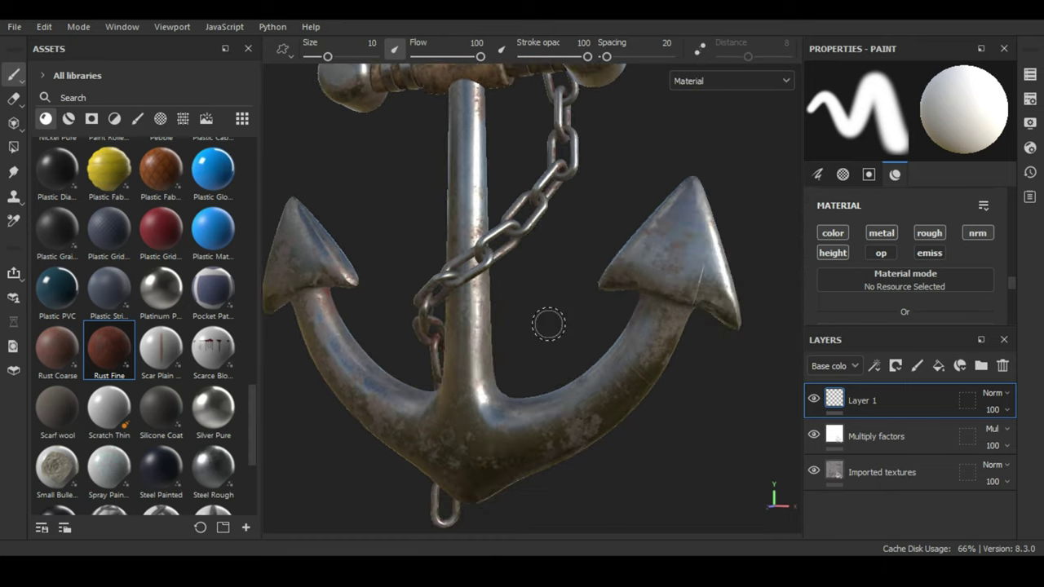
pyautogui.scroll(-3, 548, 325)
pyautogui.keyDown('alt'); pyautogui.moveTo(541, 391); pyautogui.dragTo(567, 368); pyautogui.keyUp('alt')
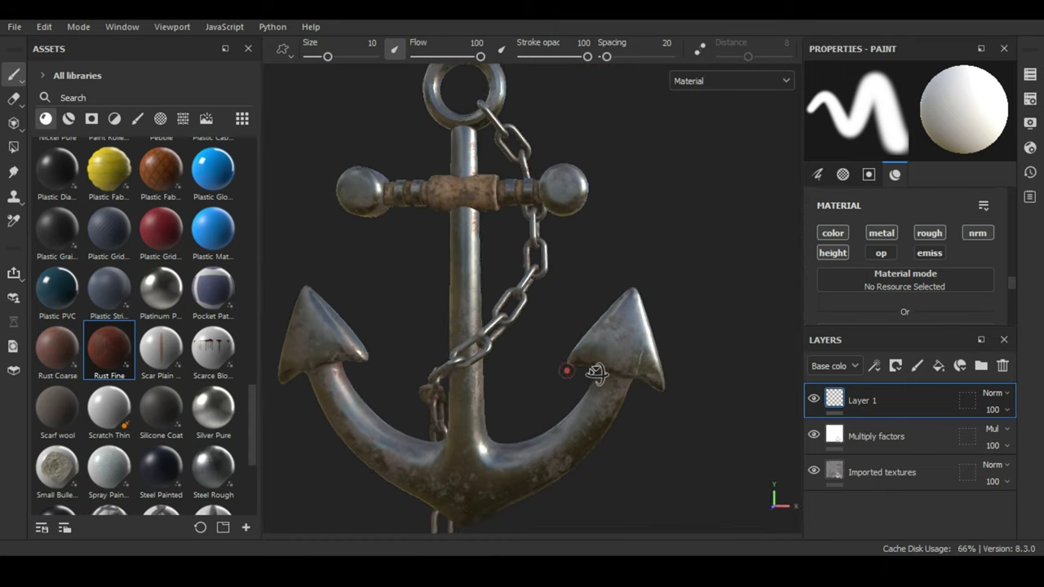
pyautogui.click(914, 366)
# Step: Make the brush paint only the height channel with a Height value below zero
pyautogui.scroll(-1, 974, 251)
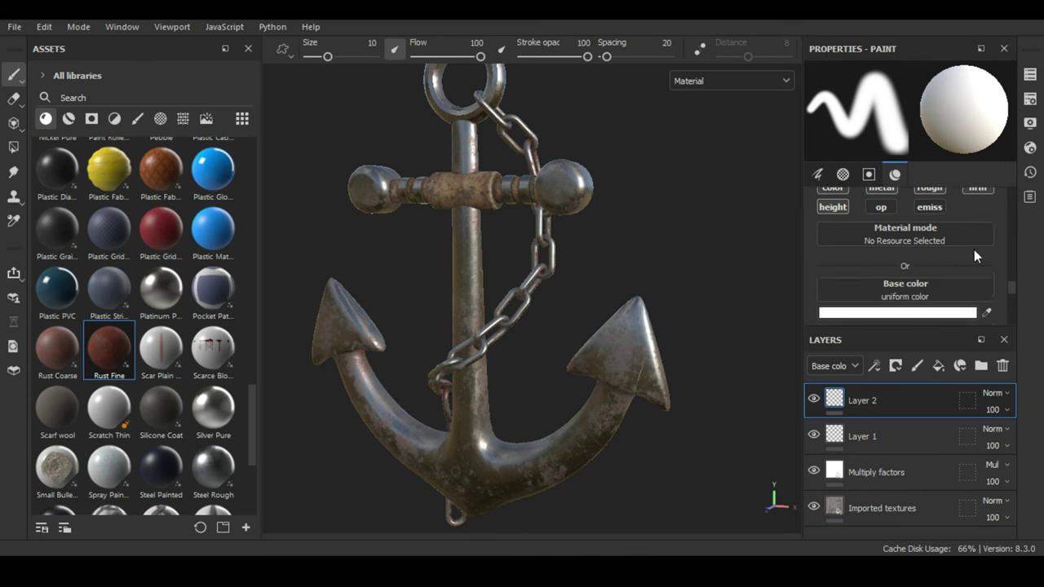
pyautogui.scroll(-1, 974, 250)
pyautogui.scroll(1, 974, 251)
pyautogui.scroll(-5, 973, 254)
pyautogui.scroll(4, 973, 257)
pyautogui.click(834, 206)
pyautogui.scroll(-1, 928, 269)
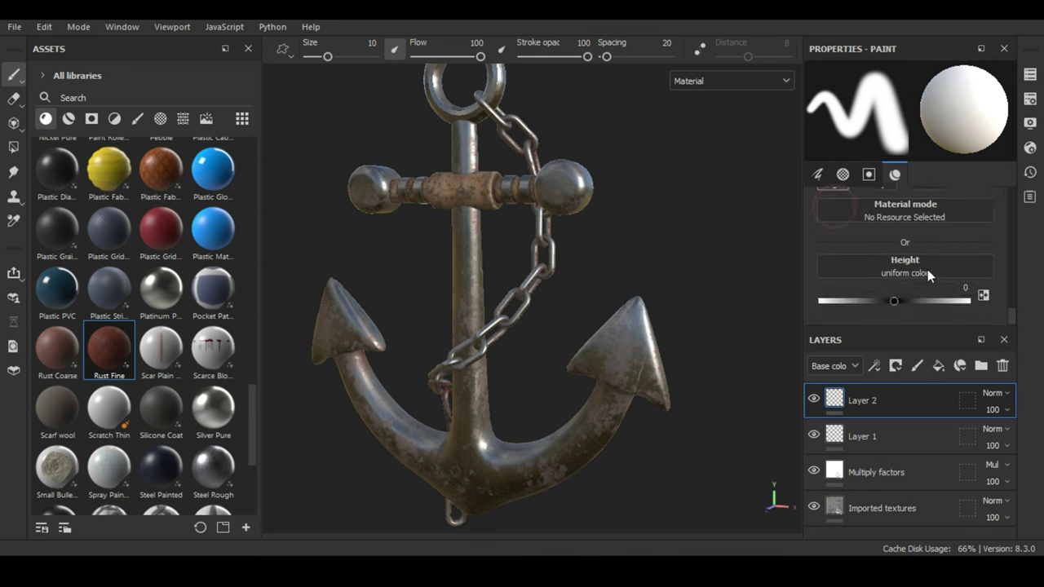
pyautogui.moveTo(913, 300); pyautogui.dragTo(856, 297)
pyautogui.scroll(2, 925, 276)
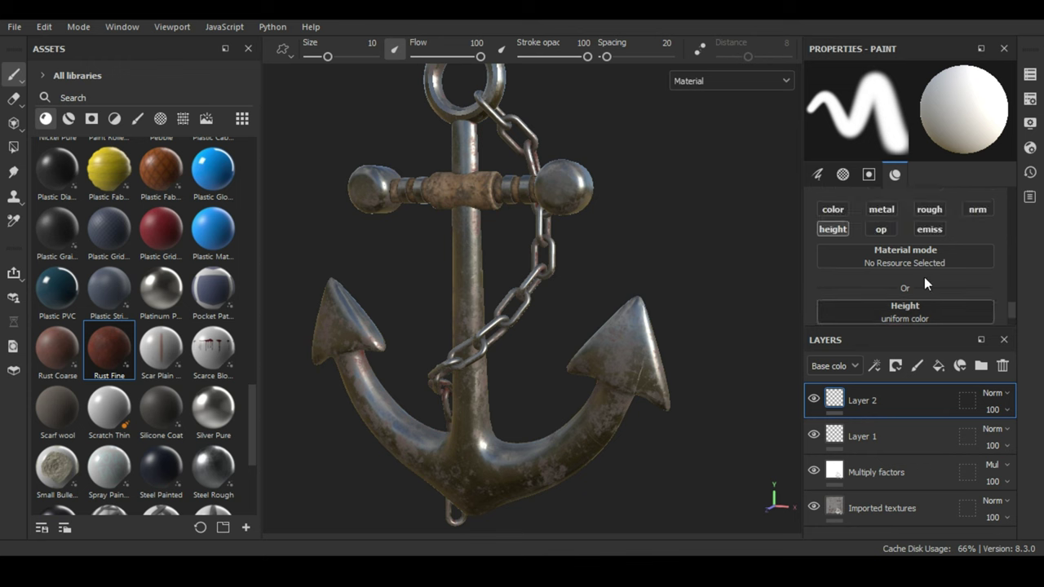
pyautogui.scroll(3, 925, 277)
pyautogui.scroll(3, 925, 277)
pyautogui.scroll(2, 925, 276)
pyautogui.scroll(-2, 926, 277)
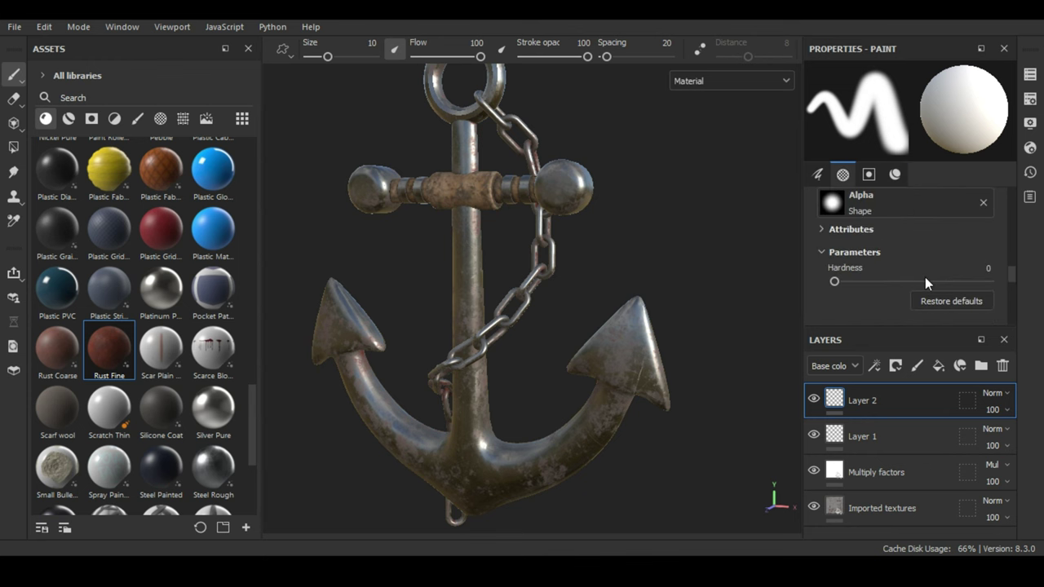
pyautogui.scroll(-3, 925, 277)
pyautogui.scroll(4, 925, 276)
# Step: Choose the Font Black Ops One text alpha for the brush
pyautogui.click(907, 255)
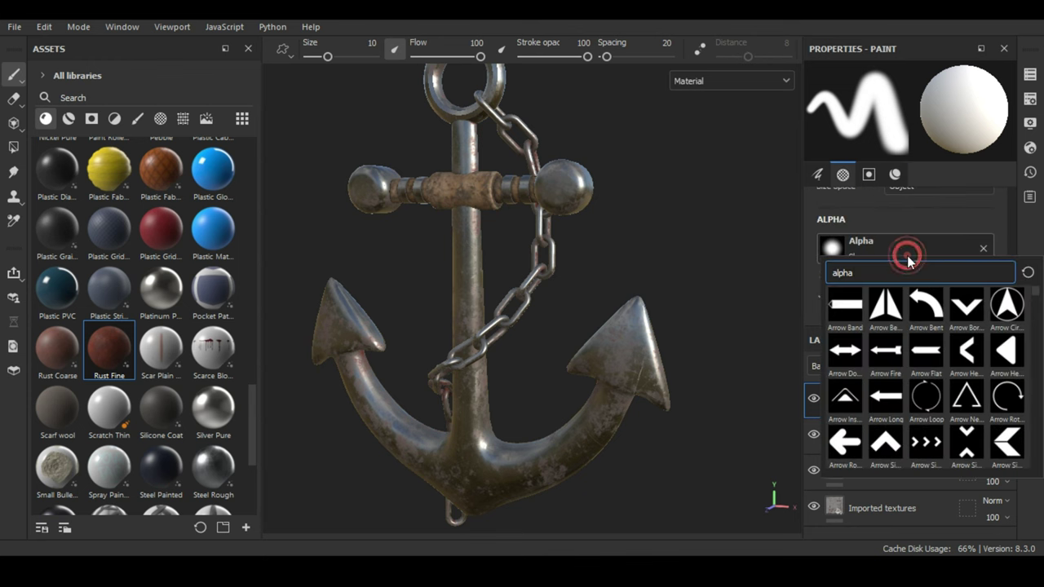
pyautogui.write(' typ')
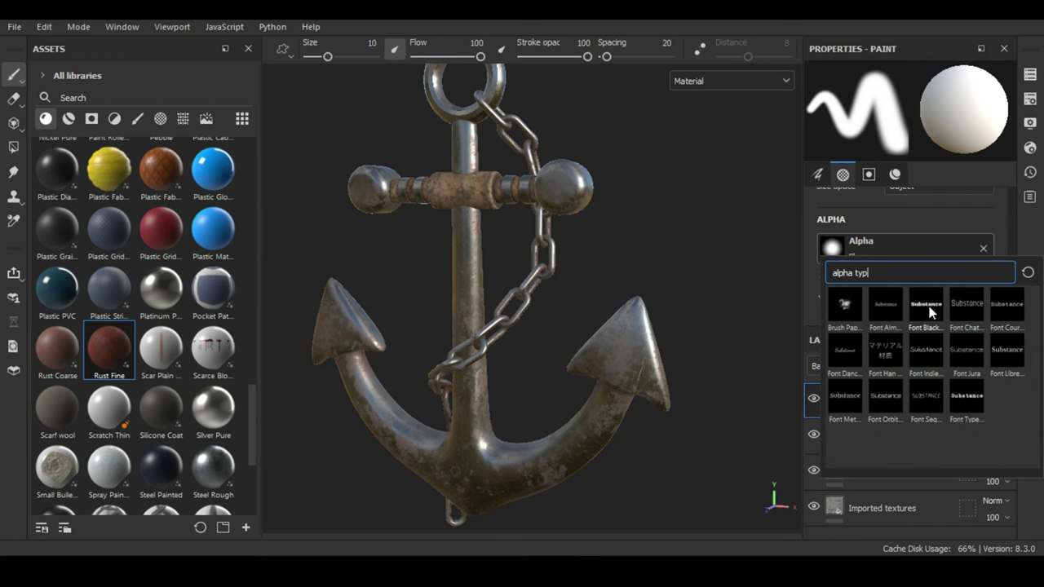
pyautogui.click(929, 308)
pyautogui.scroll(-1, 913, 301)
pyautogui.doubleClick(910, 274)
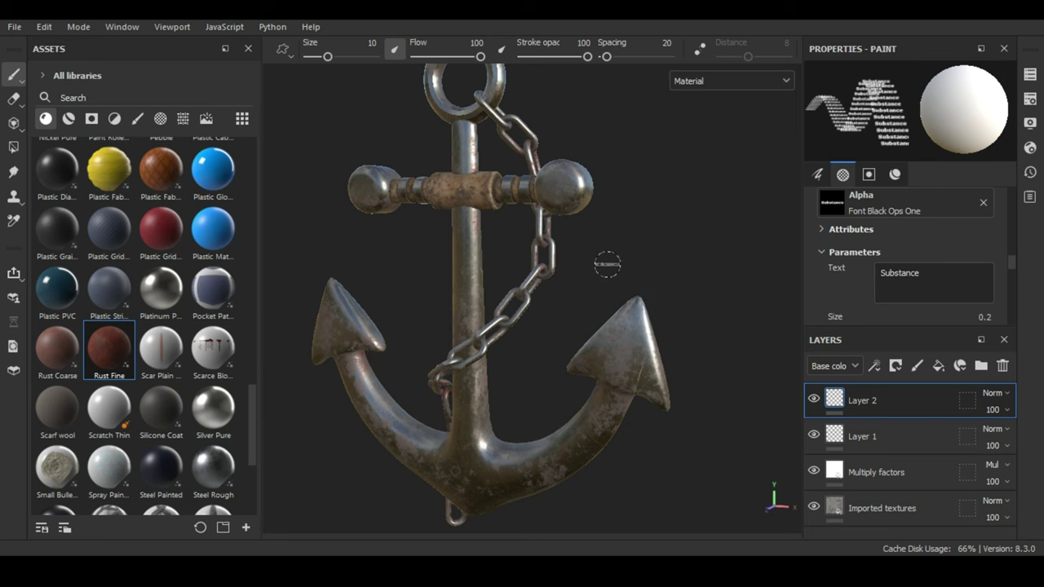
pyautogui.scroll(3, 494, 281)
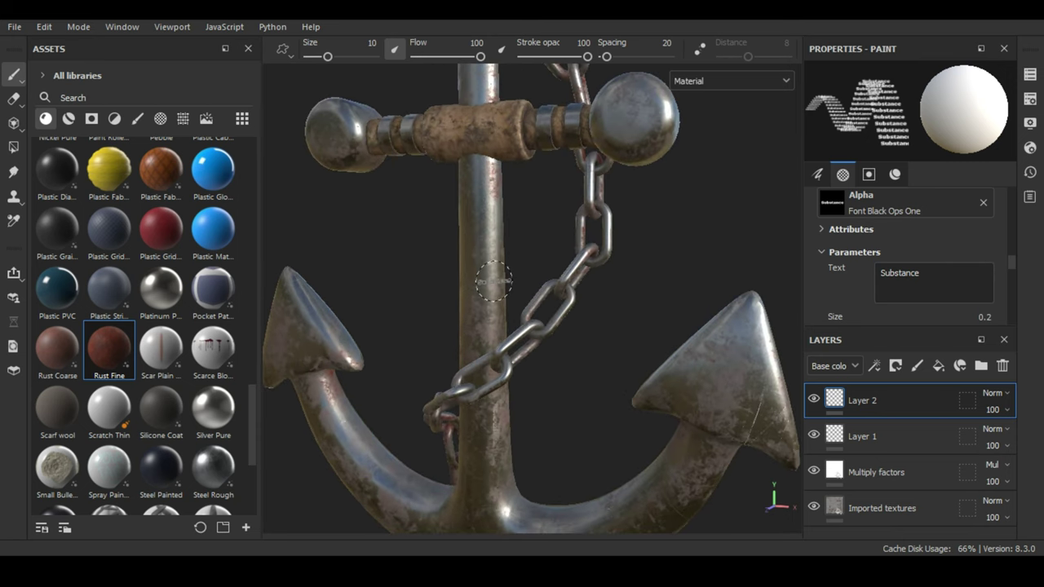
# Step: Raise the brush Size to 63.28 and set its Angle to 20 degrees
pyautogui.keyDown('ctrl'); pyautogui.moveTo(493, 282); pyautogui.dragTo(775, 282, button='right'); pyautogui.keyUp('ctrl')
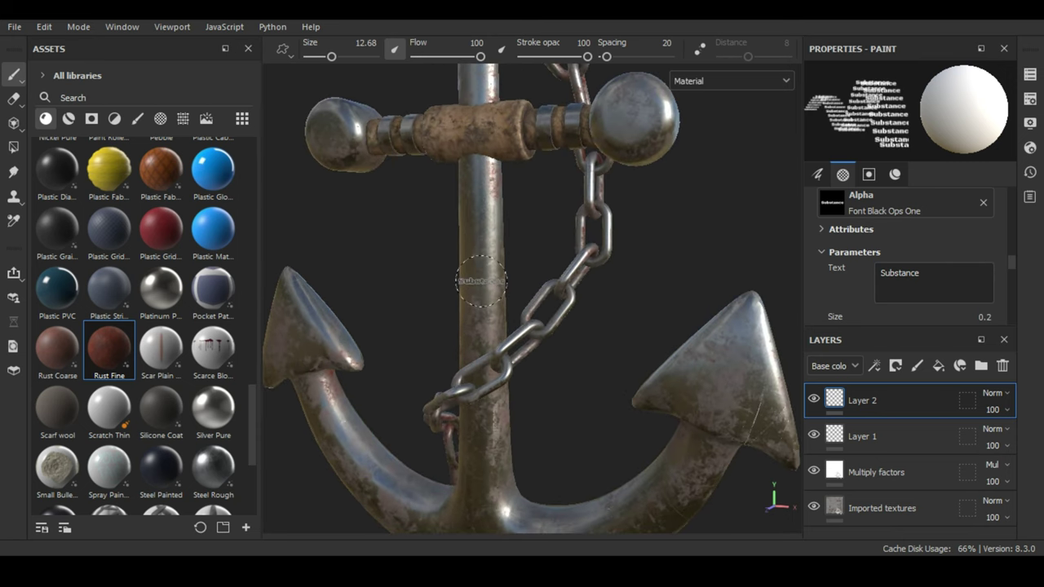
pyautogui.click(818, 174)
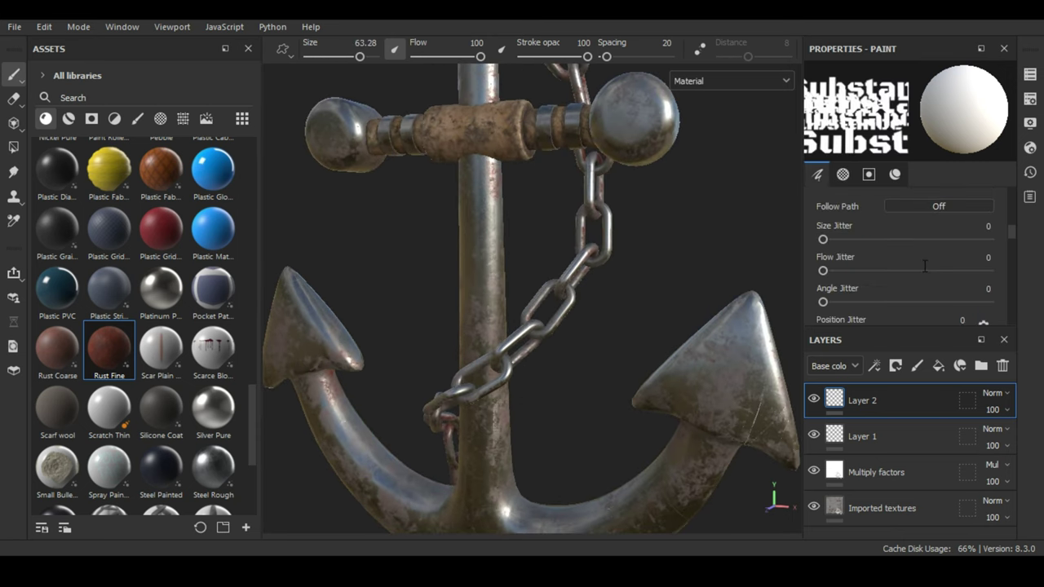
pyautogui.scroll(2, 925, 267)
pyautogui.moveTo(949, 267); pyautogui.dragTo(978, 255)
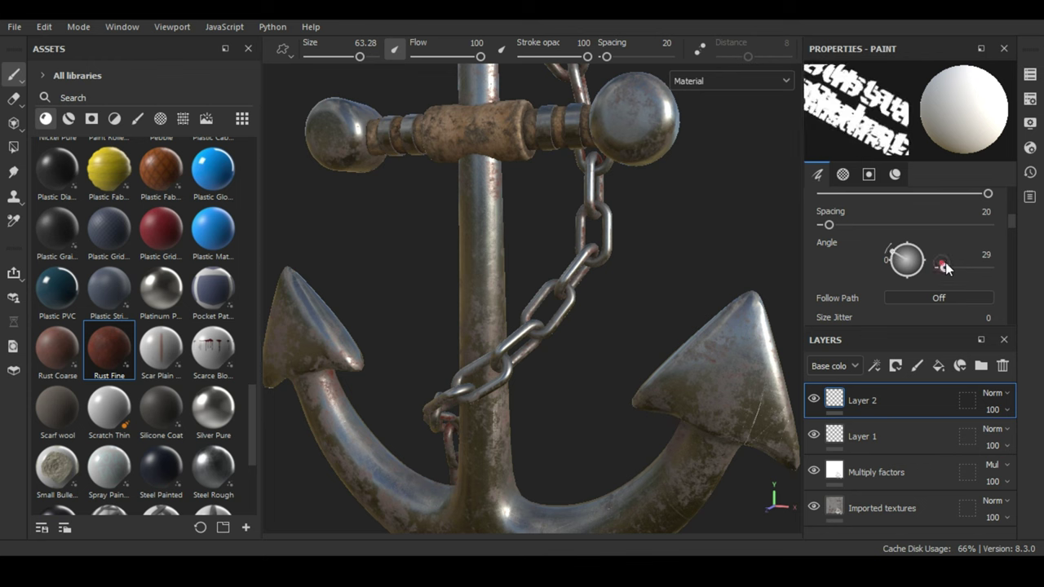
pyautogui.doubleClick(982, 255)
pyautogui.write('20')
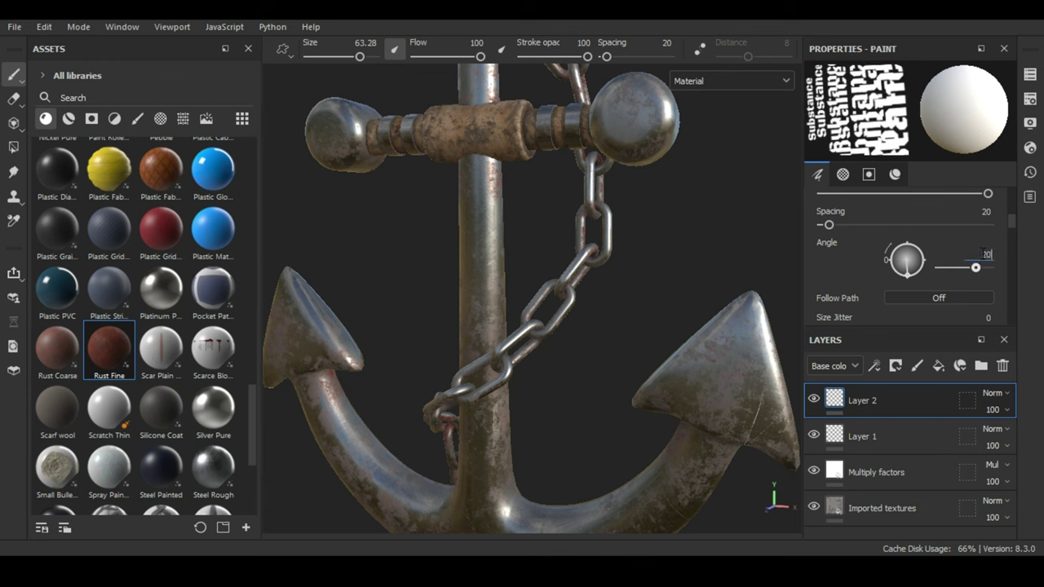
pyautogui.press('Return')
# Step: Replace the alpha's Text parameter with ANCHOR POINT
pyautogui.scroll(-1, 952, 259)
pyautogui.scroll(-1, 949, 260)
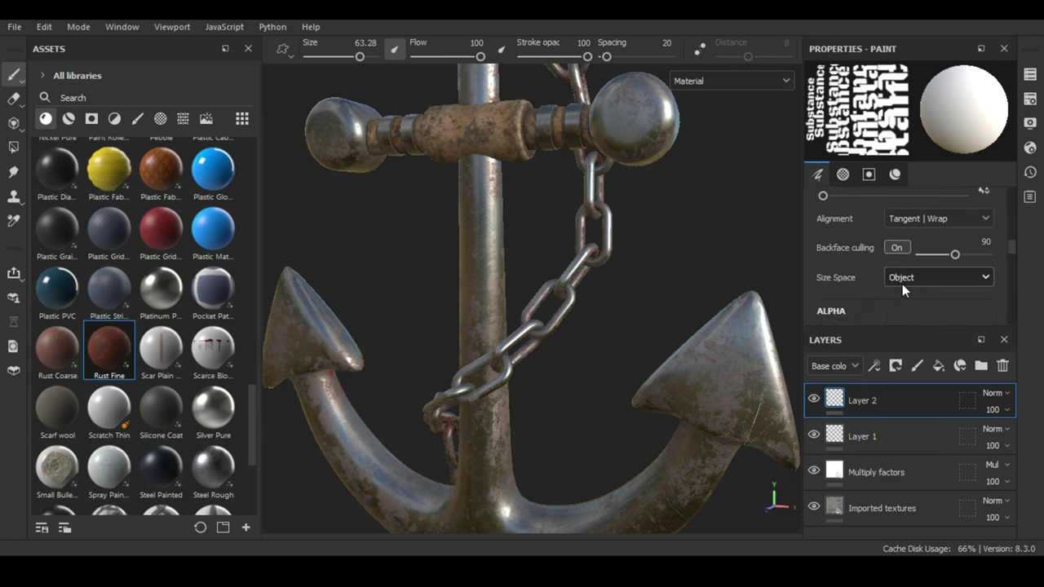
pyautogui.scroll(-2, 902, 284)
pyautogui.scroll(-1, 934, 281)
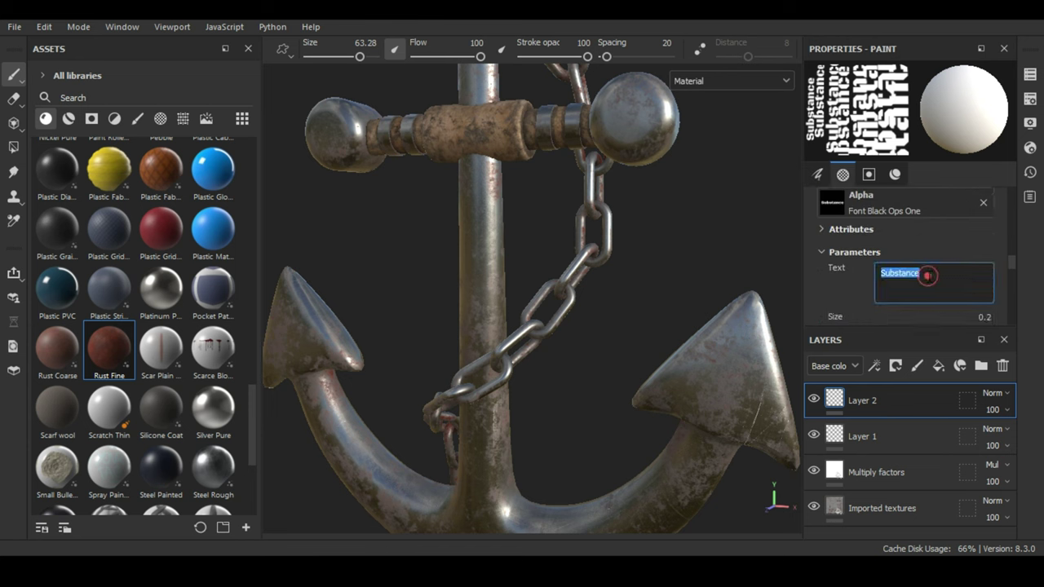
pyautogui.write('ANCHOR ')
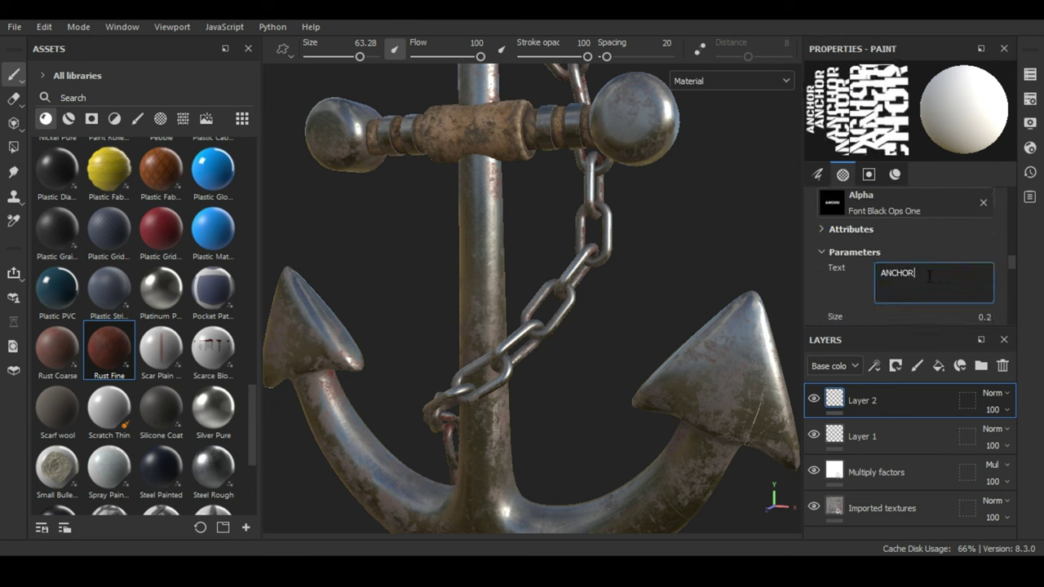
pyautogui.write('POINT')
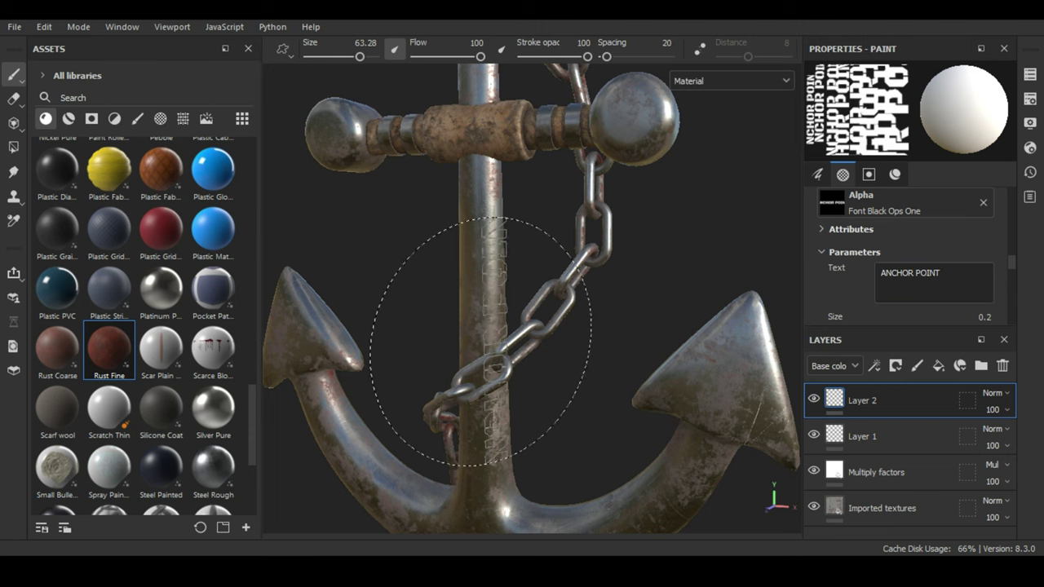
# Step: Orbit the anchor front-on and shrink the brush Size to 48.38
pyautogui.moveTo(482, 327); pyautogui.dragTo(485, 176, button='middle')
pyautogui.keyDown('alt'); pyautogui.moveTo(482, 297); pyautogui.dragTo(478, 385); pyautogui.keyUp('alt')
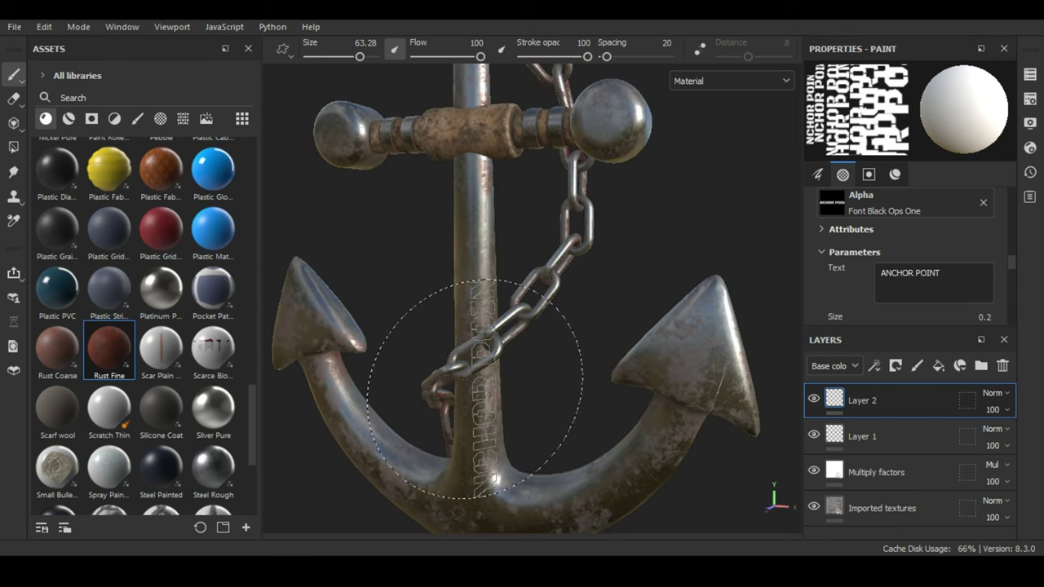
pyautogui.scroll(3, 478, 302)
pyautogui.keyDown('ctrl'); pyautogui.moveTo(493, 244); pyautogui.dragTo(457, 244, button='right'); pyautogui.keyUp('ctrl')
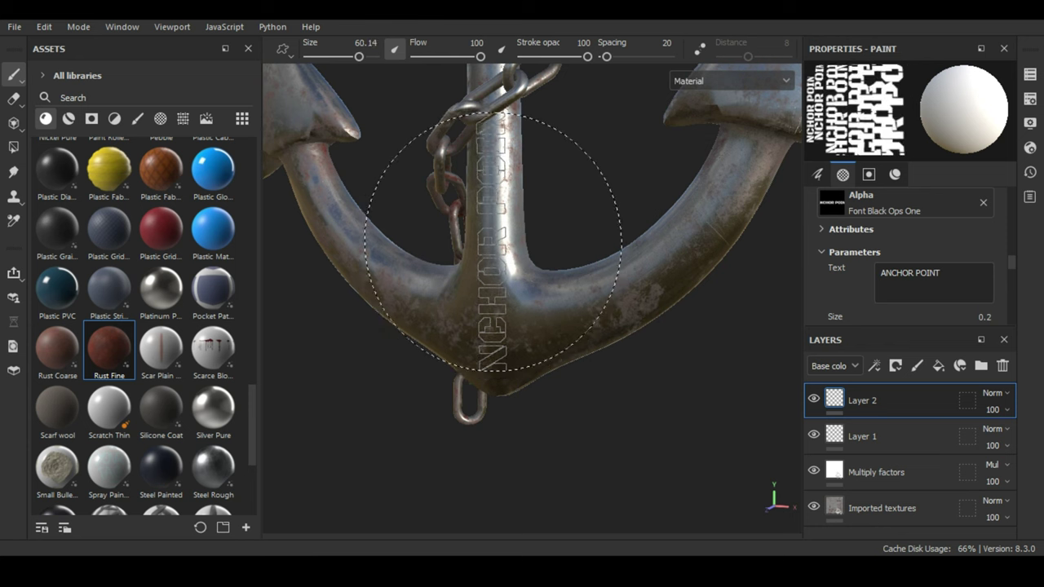
pyautogui.keyDown('alt'); pyautogui.moveTo(494, 239); pyautogui.dragTo(483, 255); pyautogui.keyUp('alt')
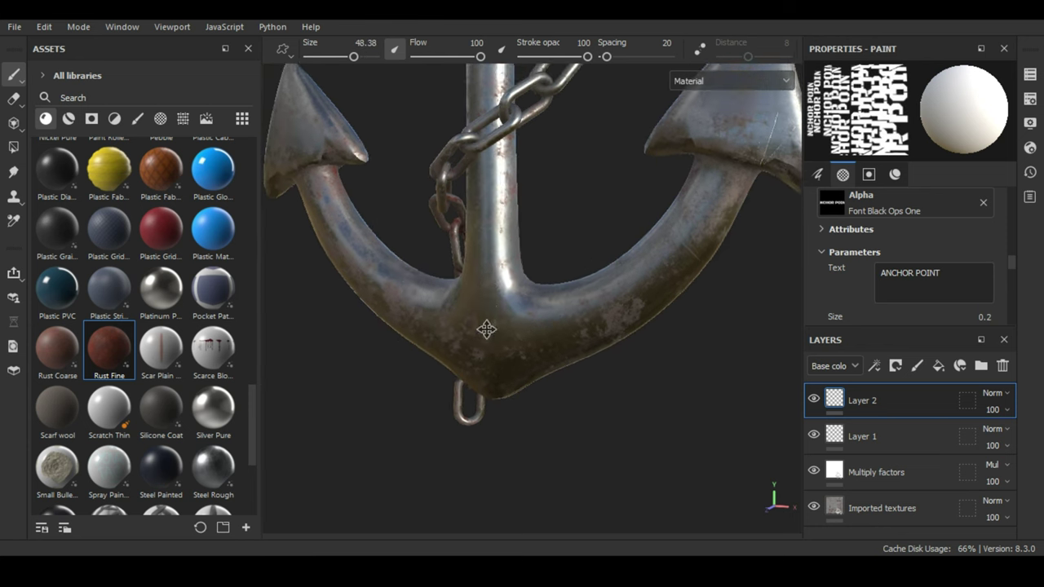
# Step: Scroll Properties to the Height channel and show the Texture Set List (Anchor, Anchor2, Chain, Wood)
pyautogui.scroll(2, 483, 255)
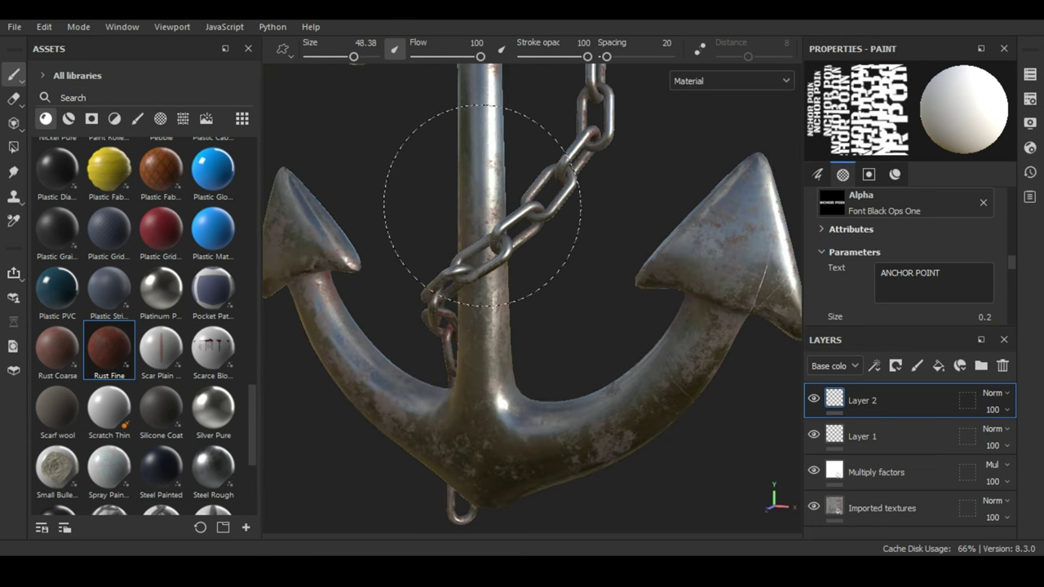
pyautogui.scroll(1, 497, 303)
pyautogui.scroll(2, 489, 240)
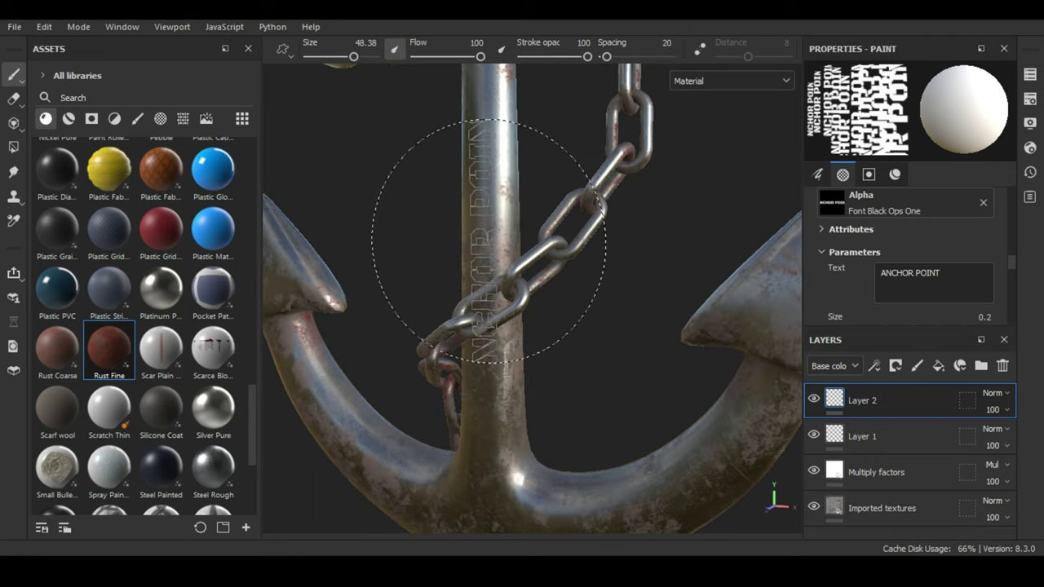
pyautogui.scroll(-3, 916, 276)
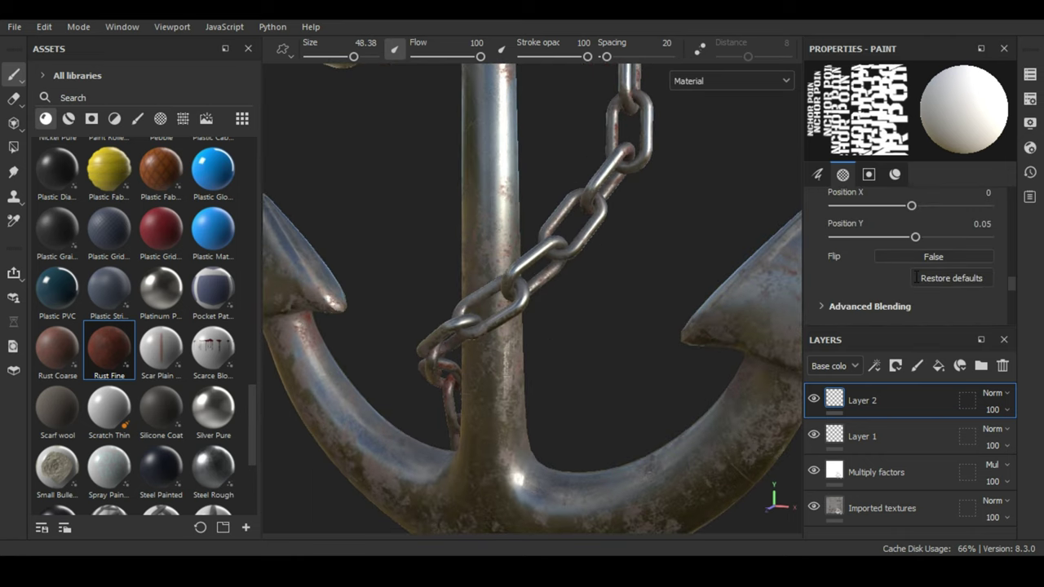
pyautogui.scroll(-3, 916, 275)
pyautogui.scroll(-2, 916, 275)
pyautogui.scroll(-1, 916, 276)
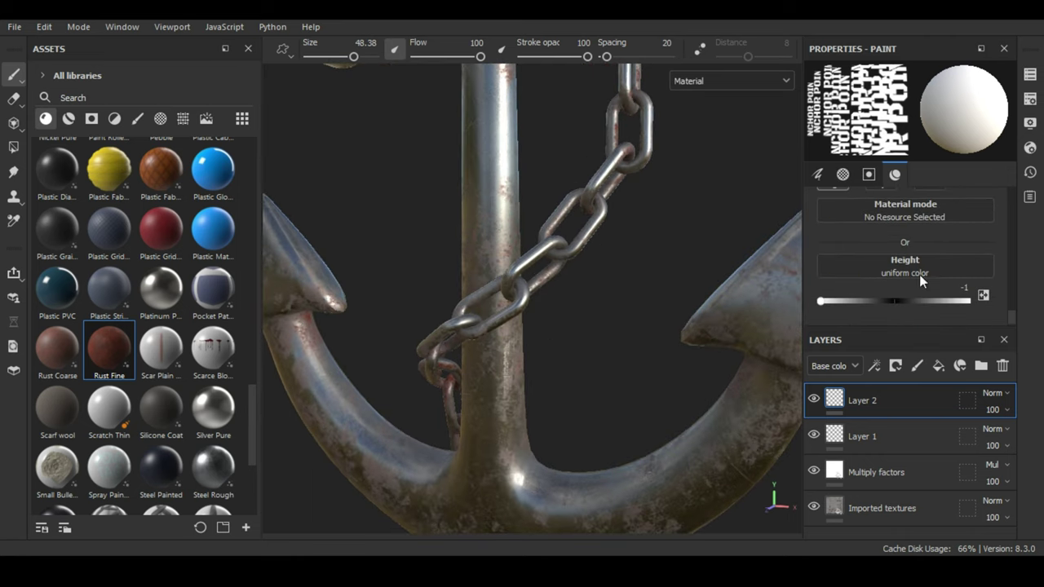
pyautogui.click(1030, 75)
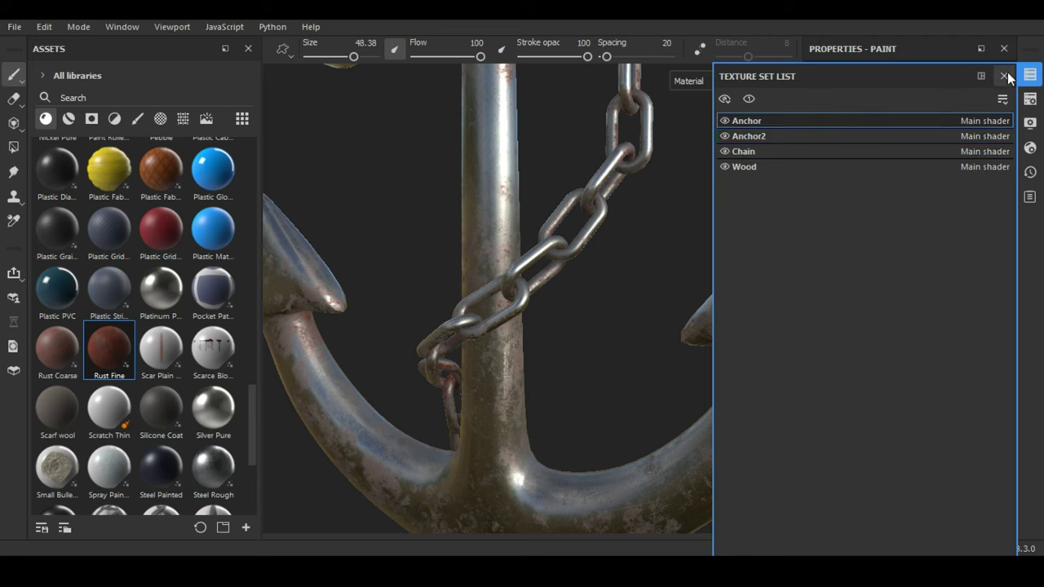
# Step: Close the Texture Set List and stamp ANCHOR POINT onto the anchor shaft
pyautogui.click(1006, 74)
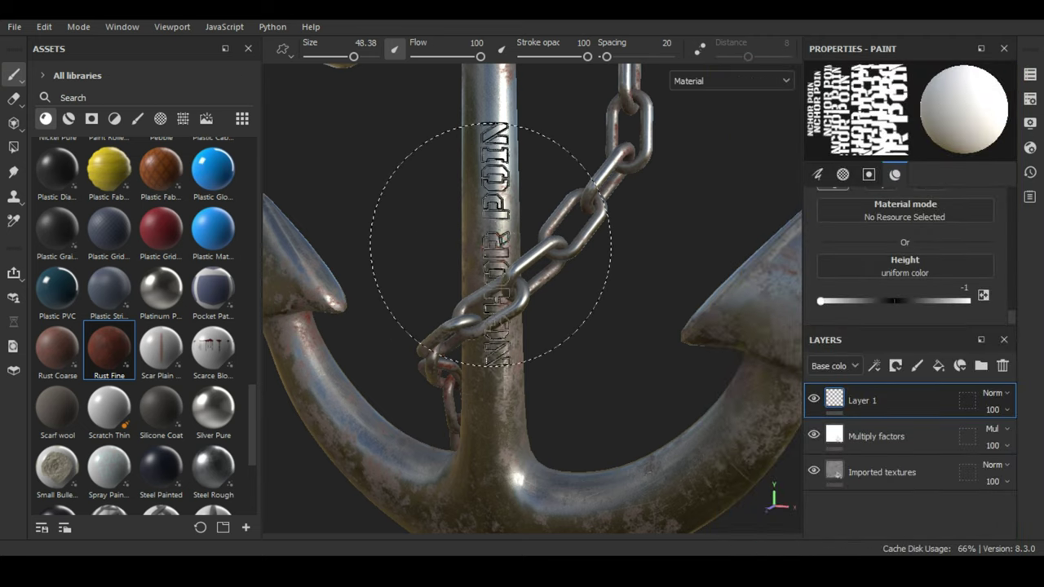
pyautogui.click(491, 243)
pyautogui.scroll(2, 607, 368)
pyautogui.scroll(2, 500, 384)
pyautogui.scroll(2, 637, 333)
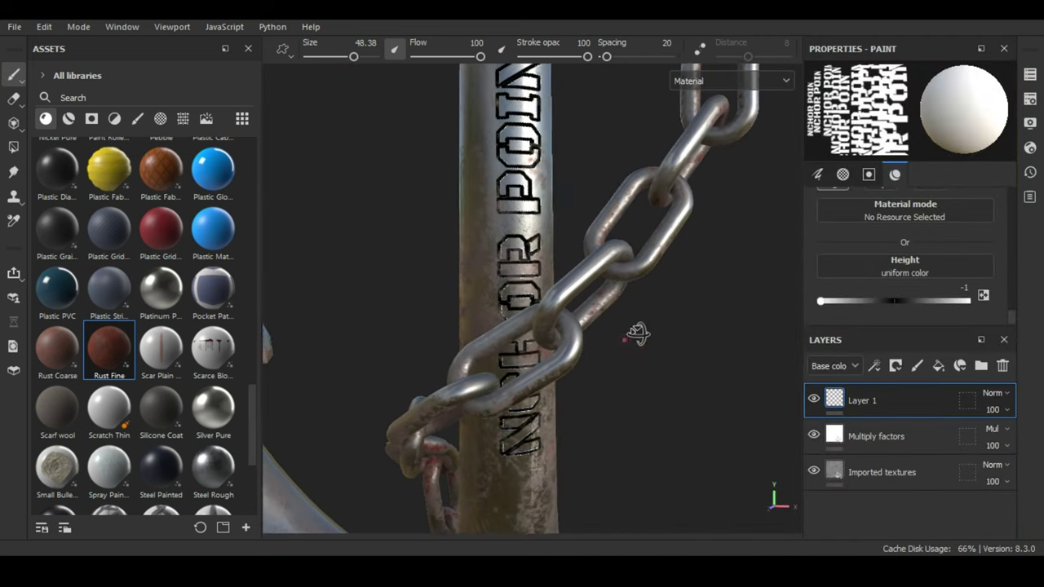
pyautogui.moveTo(637, 333)
pyautogui.keyDown('alt'); pyautogui.mouseDown()
pyautogui.moveTo(538, 351)
pyautogui.moveTo(510, 298)
pyautogui.mouseUp(); pyautogui.keyUp('alt')
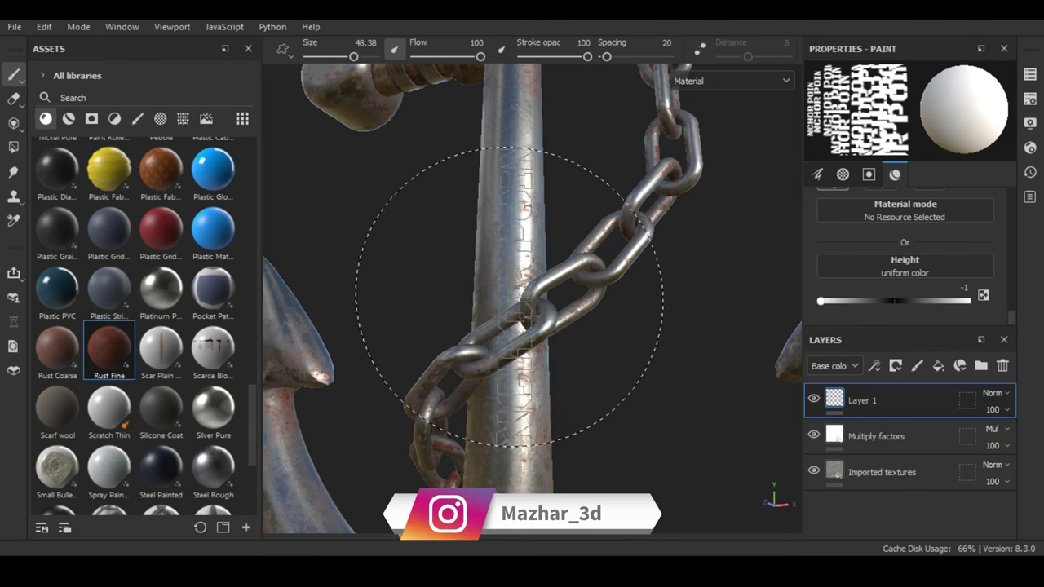
# Step: Set the stencil Text Size to 0.15 and the brush Size to 63.28
pyautogui.scroll(2, 918, 279)
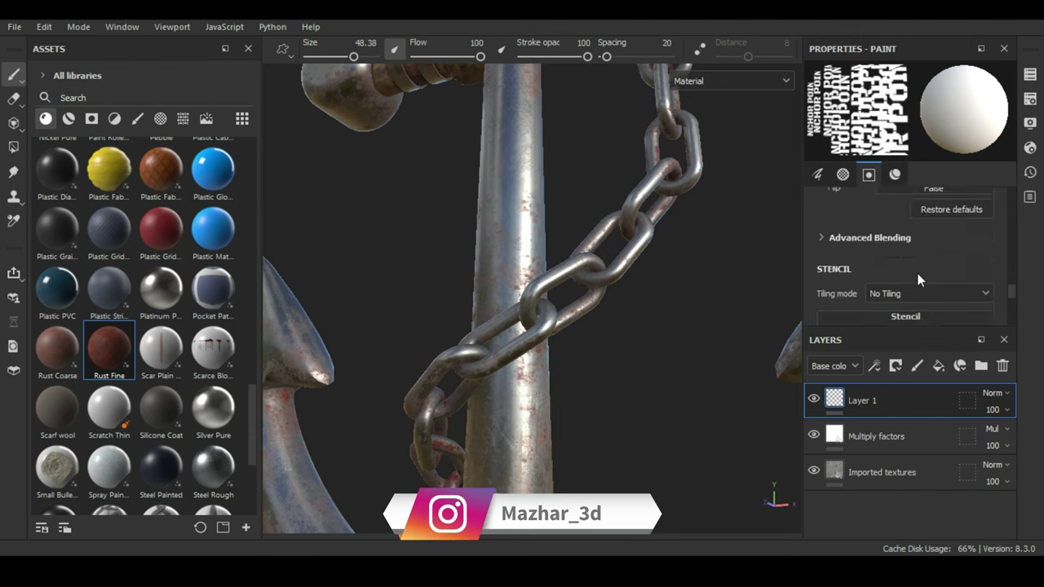
pyautogui.scroll(2, 918, 280)
pyautogui.scroll(2, 918, 278)
pyautogui.scroll(1, 917, 273)
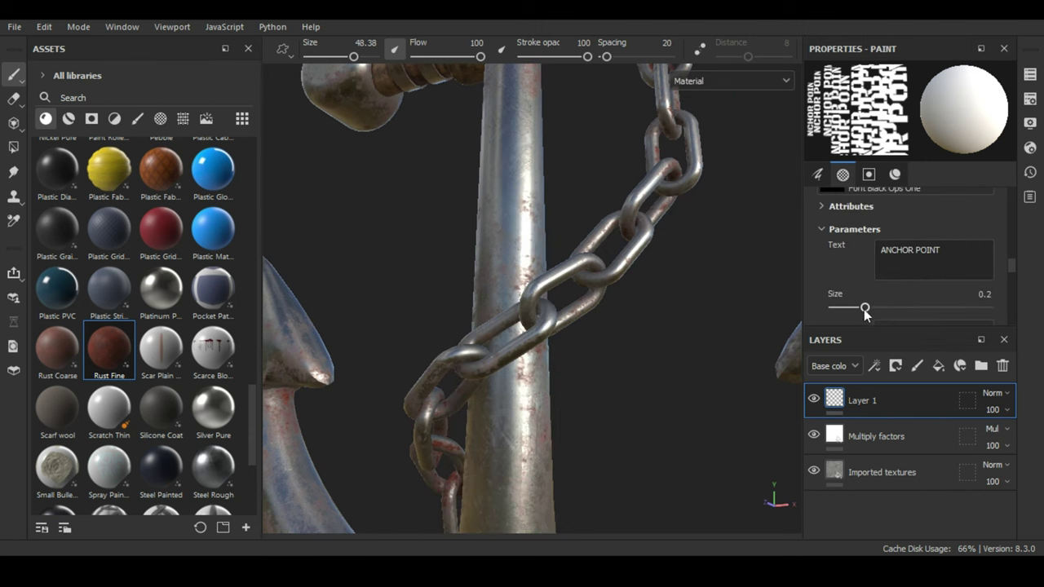
pyautogui.moveTo(864, 309); pyautogui.dragTo(846, 311)
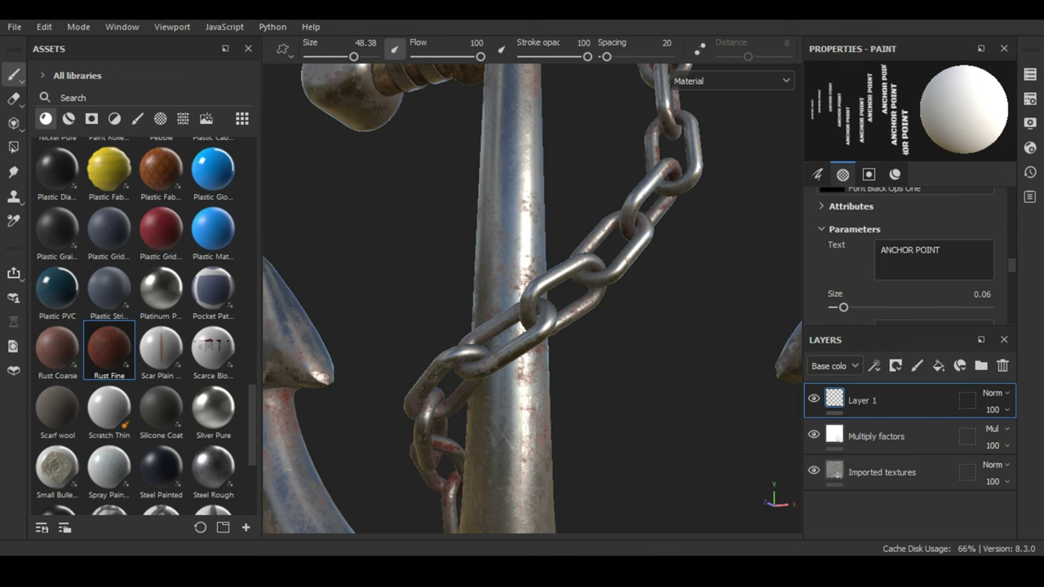
pyautogui.keyDown('ctrl'); pyautogui.moveTo(508, 285); pyautogui.dragTo(783, 297, button='right'); pyautogui.keyUp('ctrl')
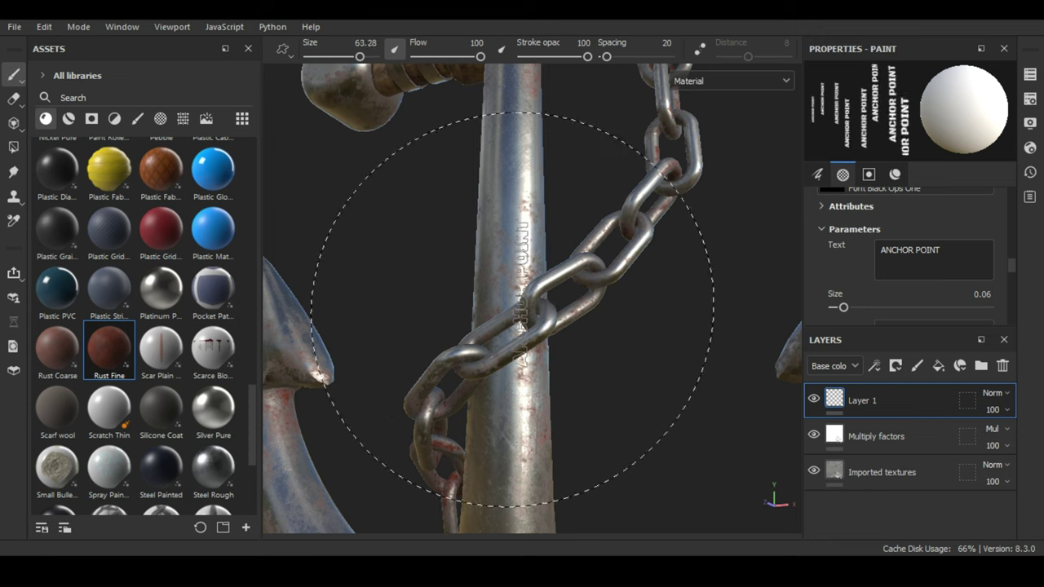
pyautogui.moveTo(847, 311); pyautogui.dragTo(849, 311)
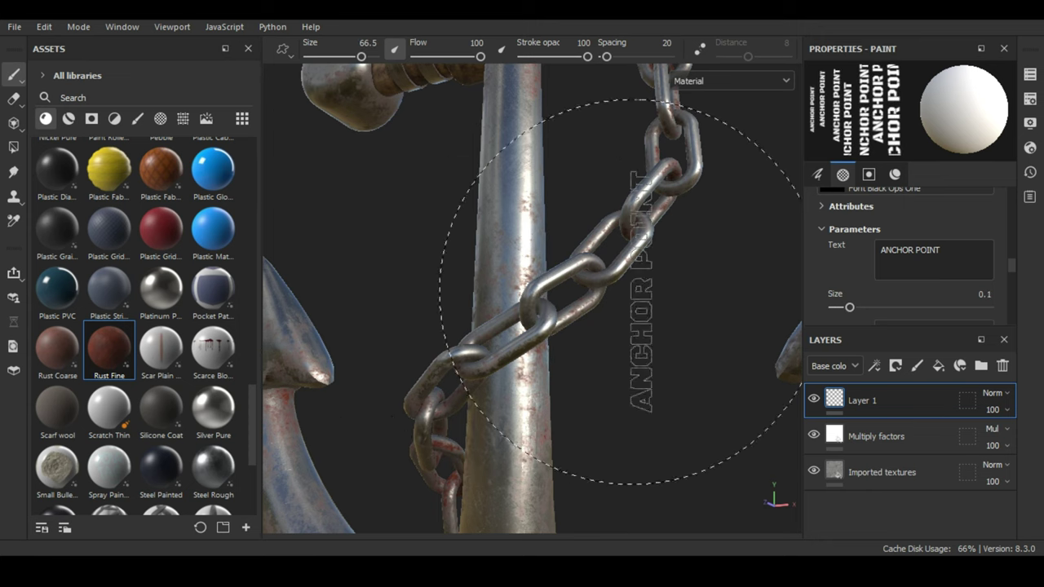
pyautogui.click(857, 310)
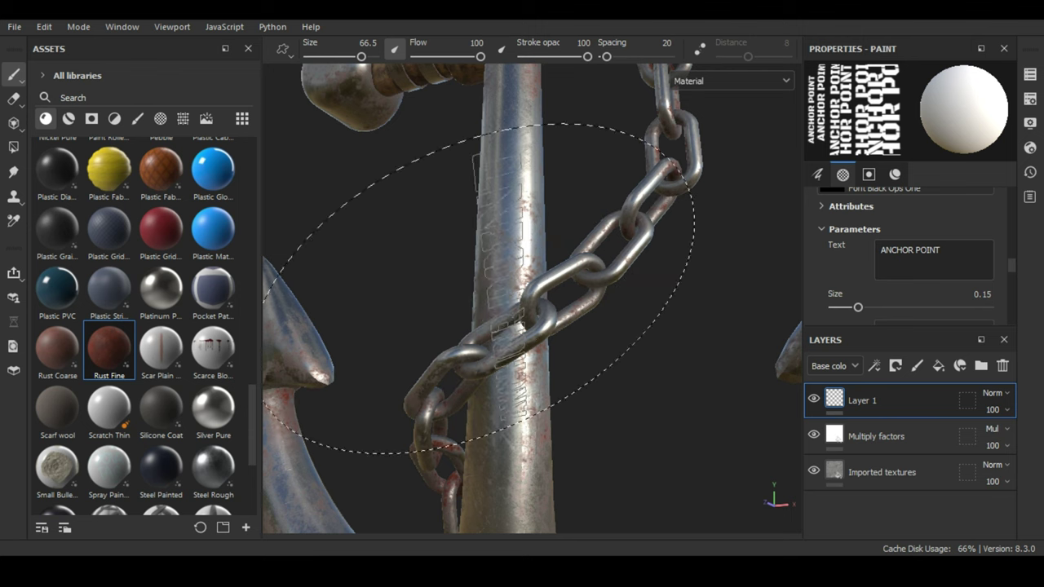
pyautogui.keyDown('ctrl'); pyautogui.moveTo(516, 326); pyautogui.dragTo(493, 326, button='right'); pyautogui.keyUp('ctrl')
pyautogui.scroll(-3, 510, 329)
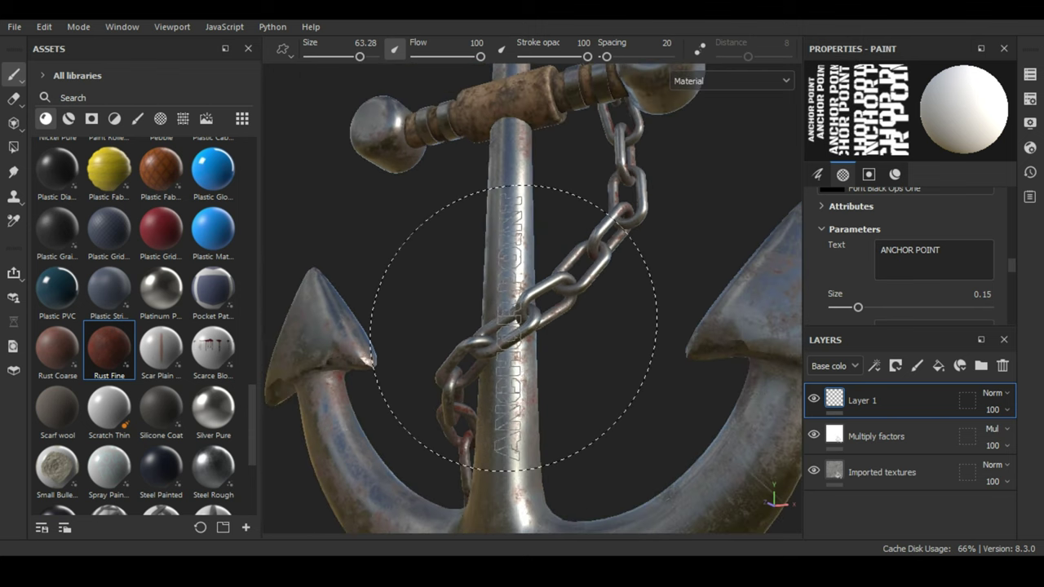
pyautogui.scroll(1, 539, 327)
pyautogui.scroll(1, 543, 297)
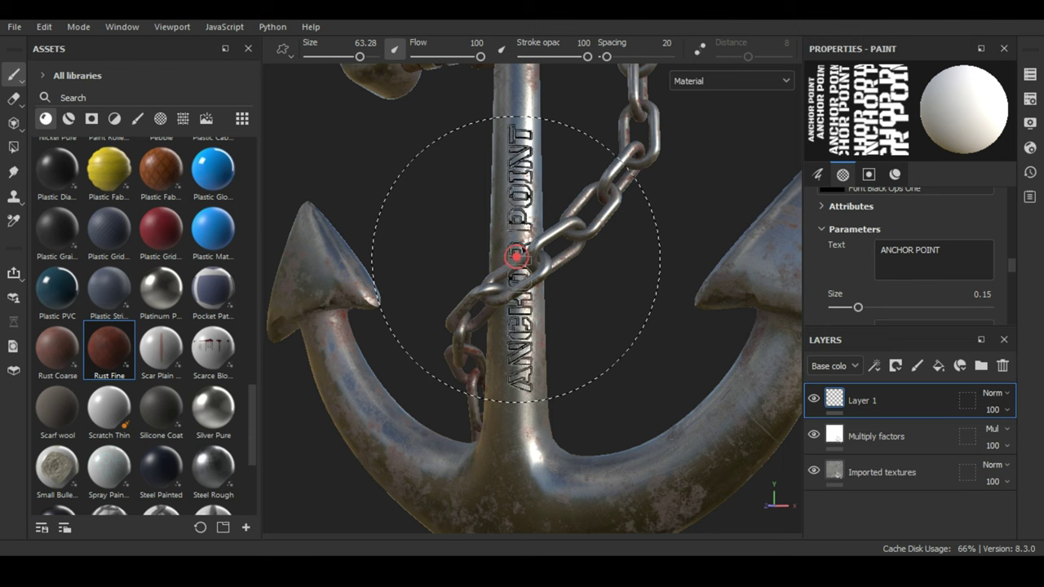
# Step: Set the painted Height to -0.2161 and stamp ANCHOR POINT onto the shaft
pyautogui.scroll(-3, 905, 286)
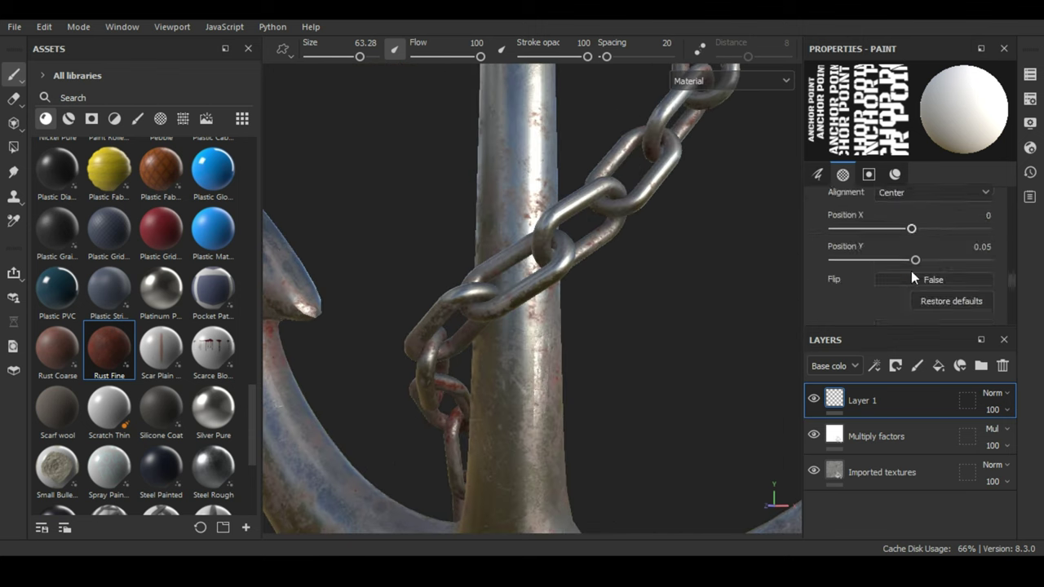
pyautogui.scroll(-2, 912, 270)
pyautogui.scroll(-3, 897, 270)
pyautogui.scroll(-2, 873, 276)
pyautogui.moveTo(852, 299); pyautogui.dragTo(857, 303)
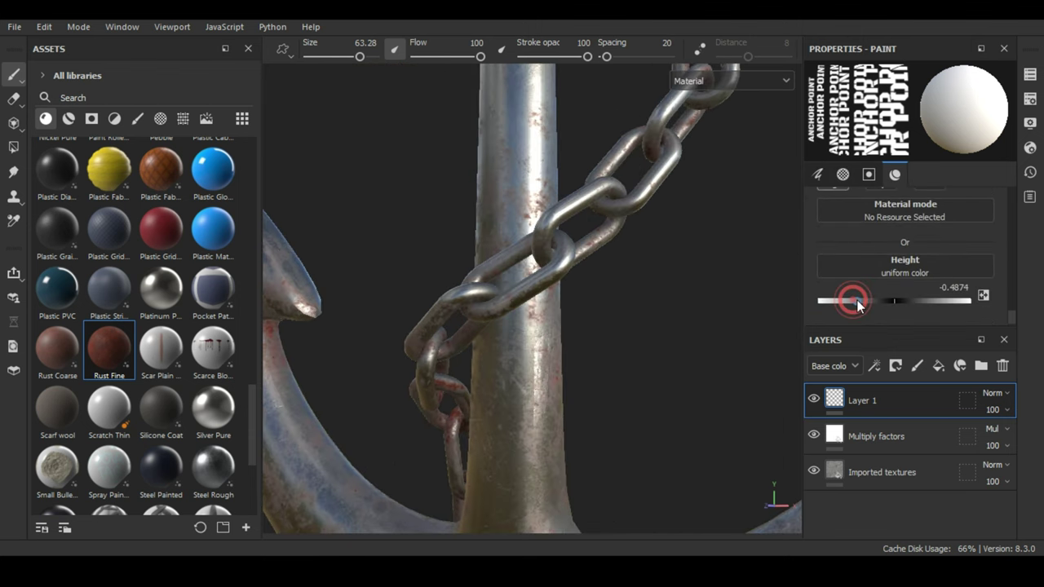
pyautogui.click(526, 290)
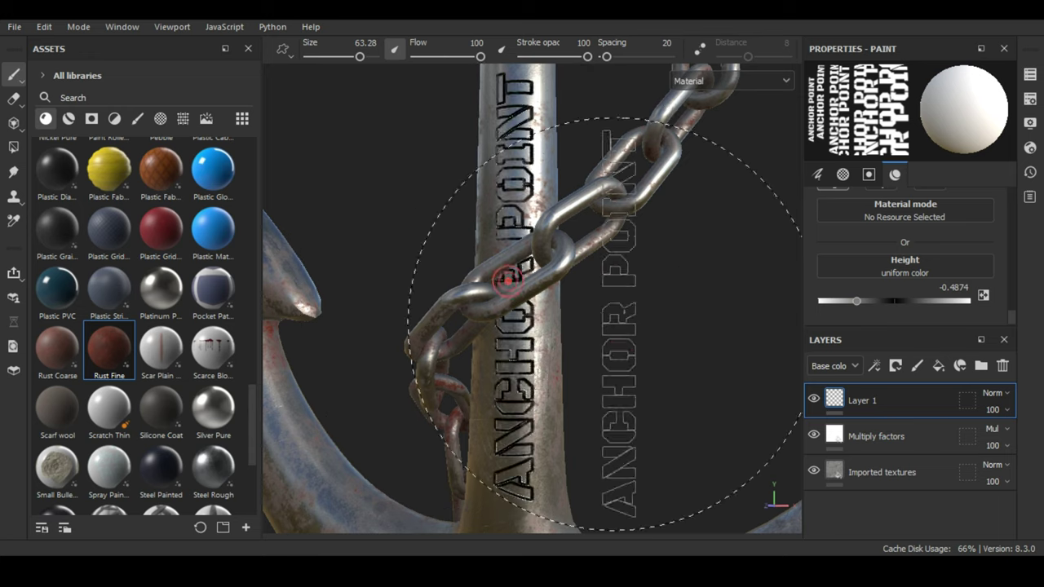
# Step: Orbit around the whole anchor to inspect the engraving
pyautogui.moveTo(727, 350)
pyautogui.keyDown('alt'); pyautogui.mouseDown()
pyautogui.moveTo(545, 285)
pyautogui.moveTo(764, 271)
pyautogui.moveTo(985, 349)
pyautogui.mouseUp(); pyautogui.keyUp('alt')
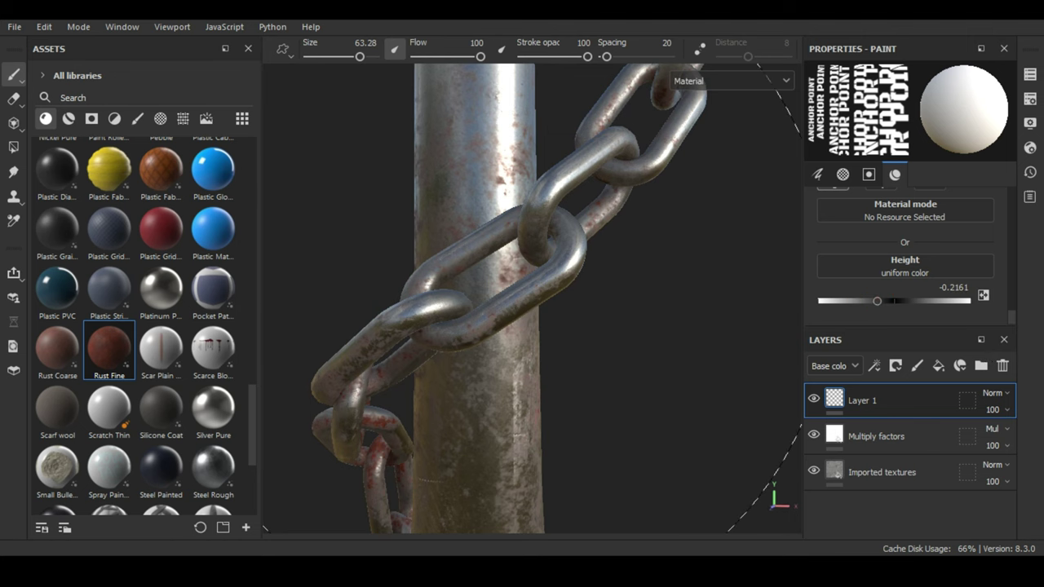
pyautogui.moveTo(530, 294)
pyautogui.keyDown('alt'); pyautogui.mouseDown()
pyautogui.moveTo(621, 273)
pyautogui.moveTo(560, 312)
pyautogui.moveTo(569, 405)
pyautogui.mouseUp(); pyautogui.keyUp('alt')
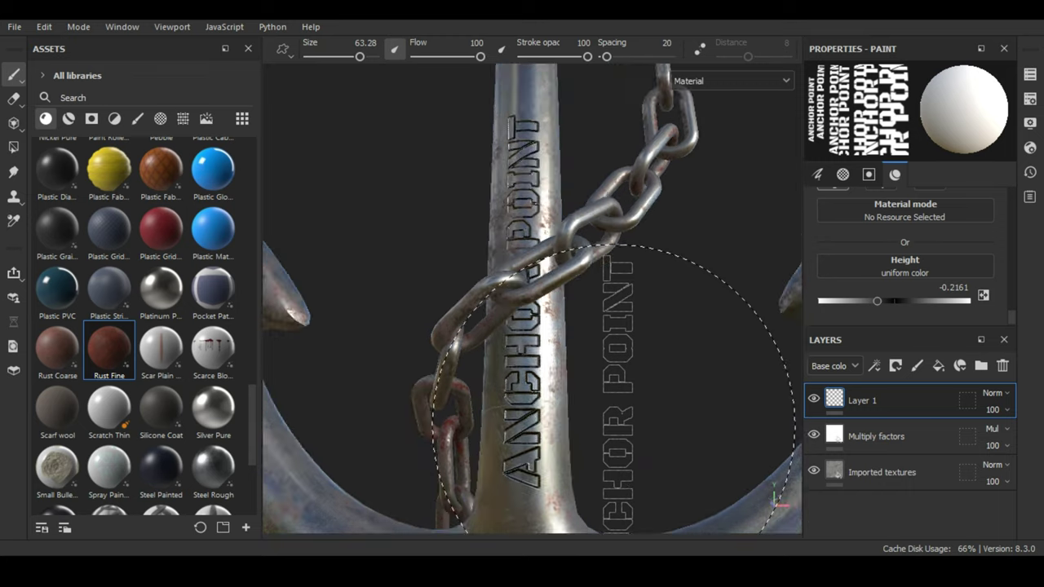
pyautogui.scroll(-3, 612, 427)
pyautogui.scroll(-3, 612, 427)
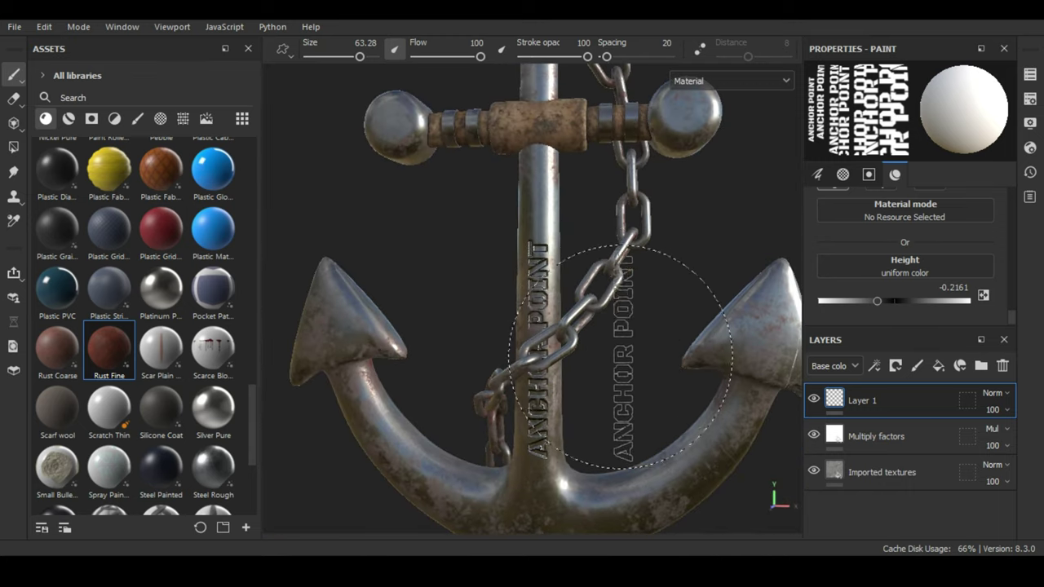
pyautogui.moveTo(620, 357)
pyautogui.keyDown('alt'); pyautogui.mouseDown()
pyautogui.moveTo(672, 368)
pyautogui.moveTo(559, 326)
pyautogui.moveTo(562, 343)
pyautogui.moveTo(563, 300)
pyautogui.moveTo(597, 331)
pyautogui.moveTo(576, 335)
pyautogui.mouseUp(); pyautogui.keyUp('alt')
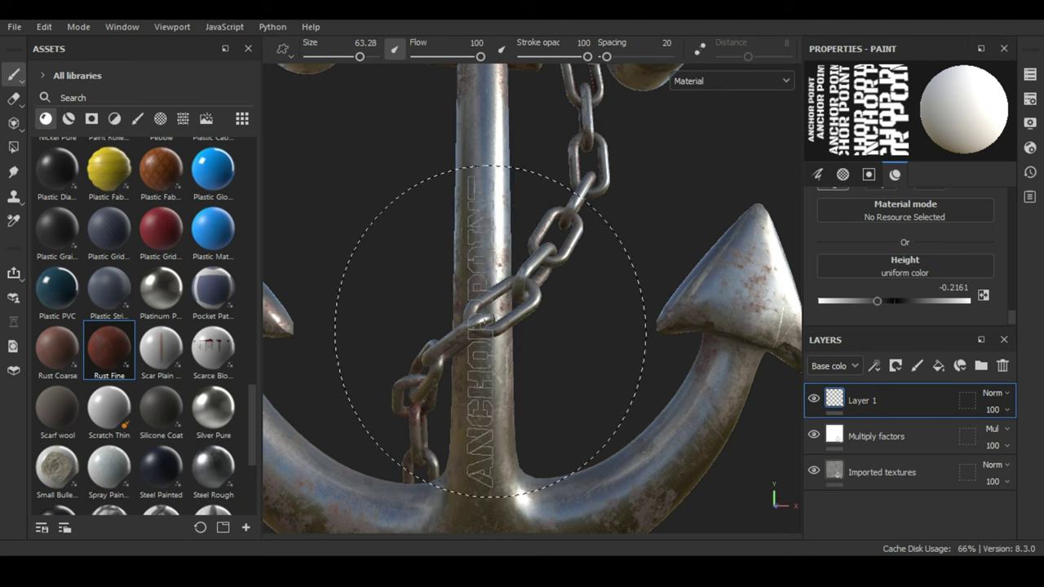
pyautogui.click(843, 173)
# Step: Enlarge the brush to about 84 and set the stencil Text Size to 0.1
pyautogui.scroll(3, 920, 251)
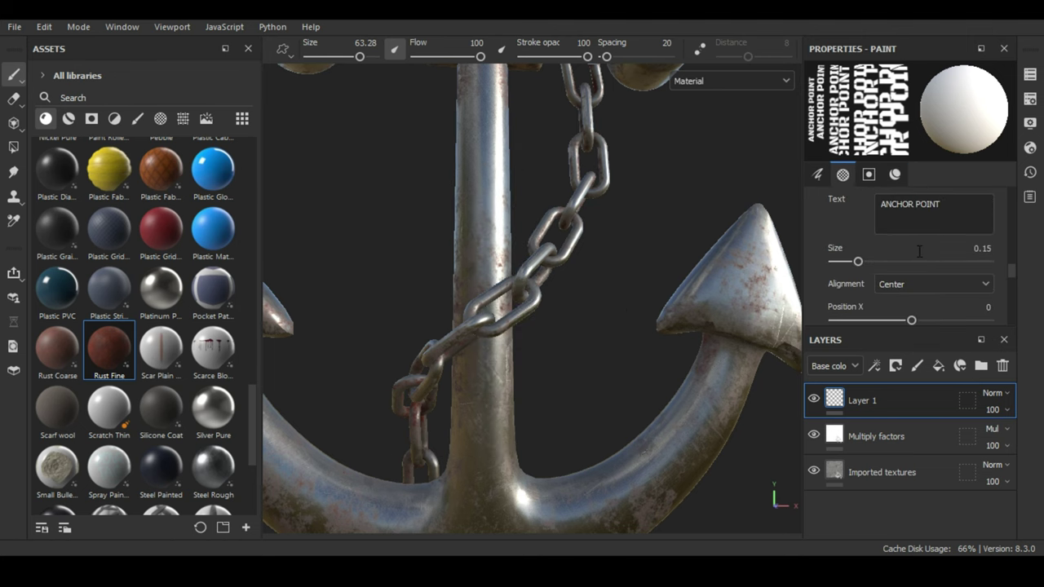
pyautogui.click(912, 205)
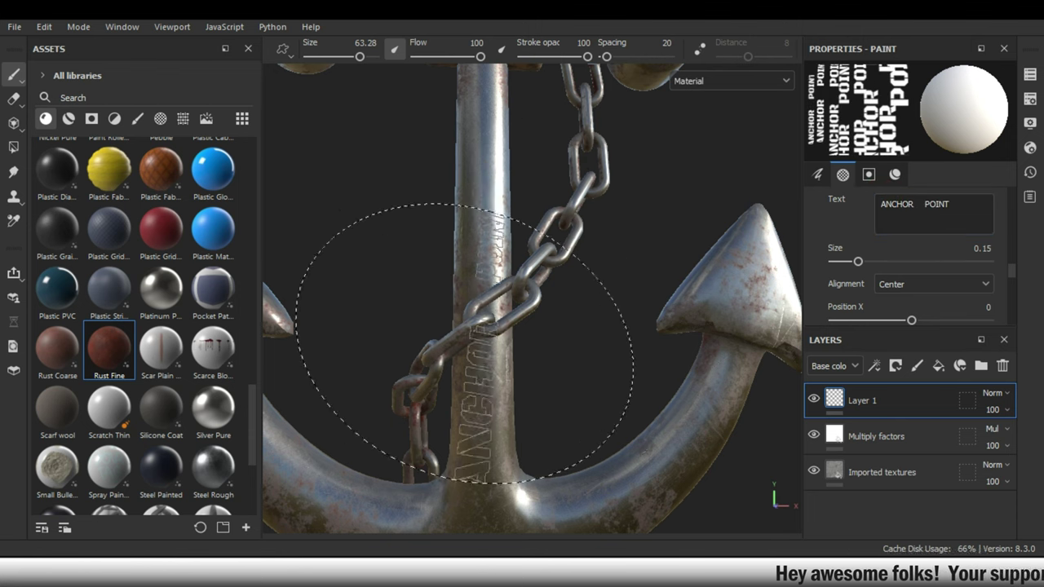
pyautogui.keyDown('ctrl'); pyautogui.moveTo(458, 336); pyautogui.dragTo(480, 288, button='right'); pyautogui.keyUp('ctrl')
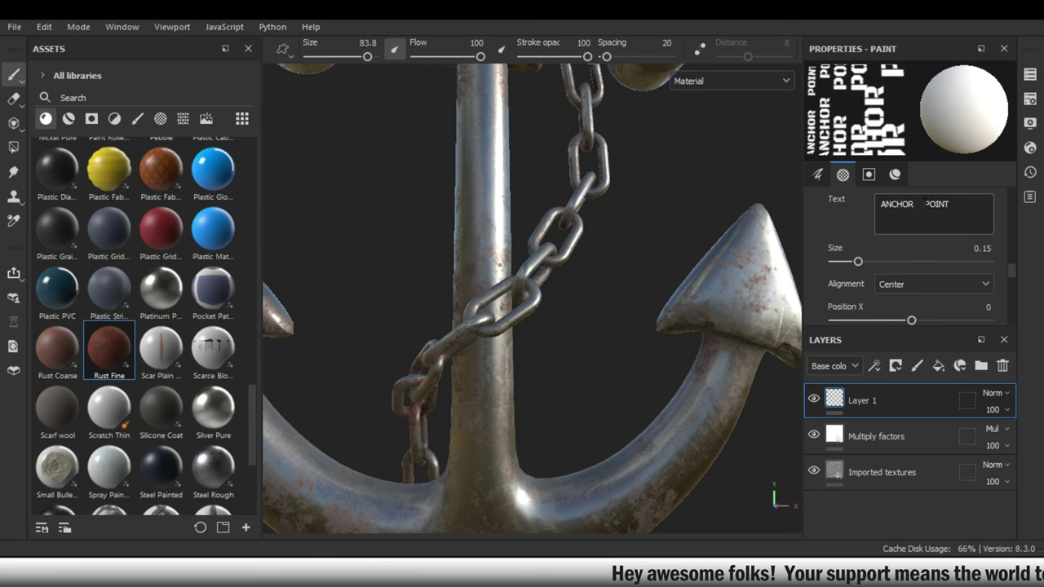
pyautogui.click(922, 205)
pyautogui.click(850, 262)
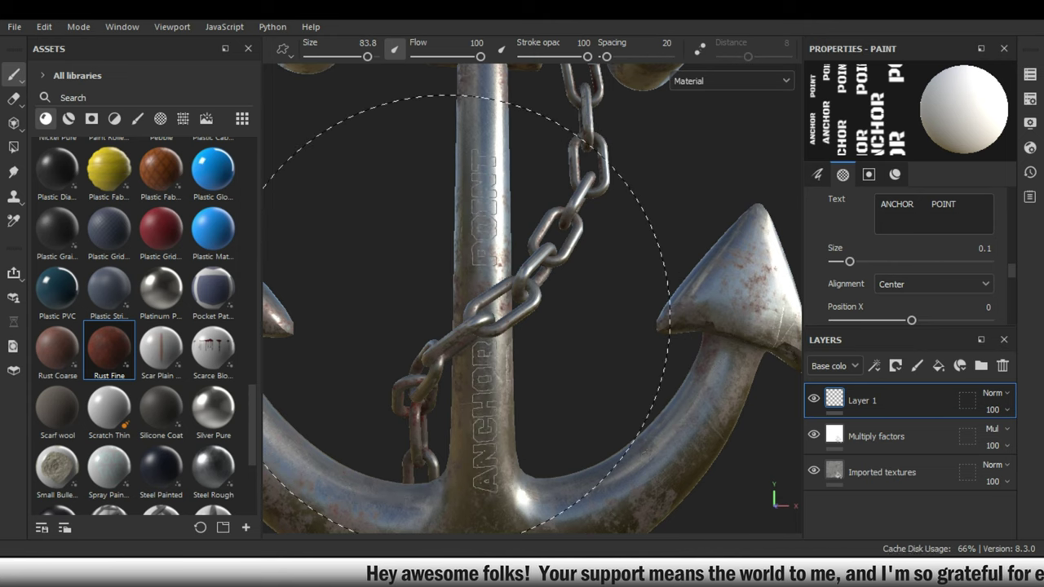
# Step: Face the anchor frontally, stamp ANCHOR POINT on the shank, and zoom in to check it
pyautogui.keyDown('alt'); pyautogui.moveTo(473, 325); pyautogui.dragTo(578, 330); pyautogui.keyUp('alt')
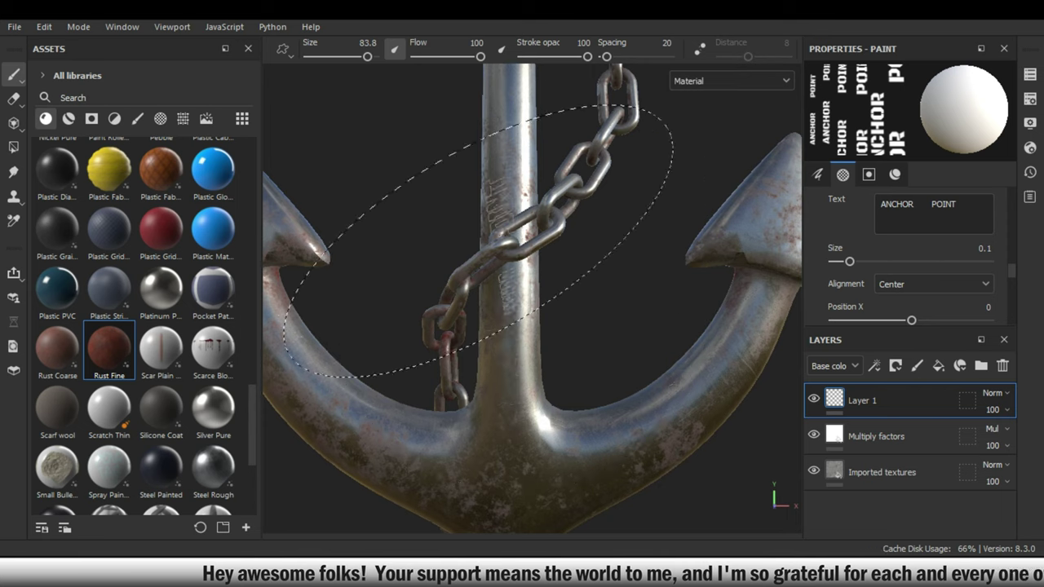
pyautogui.click(498, 261)
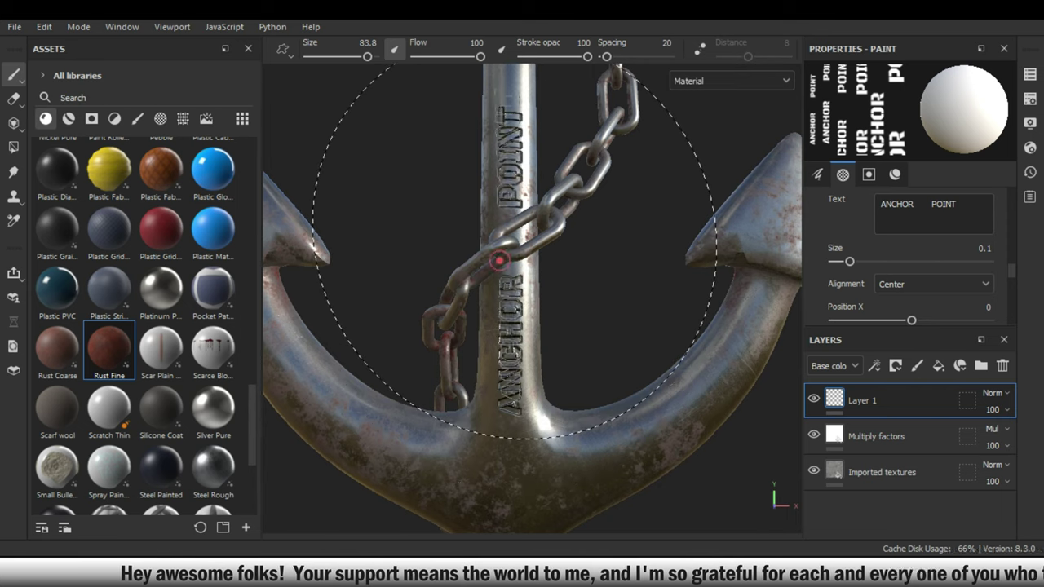
pyautogui.keyDown('alt'); pyautogui.moveTo(497, 261); pyautogui.dragTo(613, 356); pyautogui.keyUp('alt')
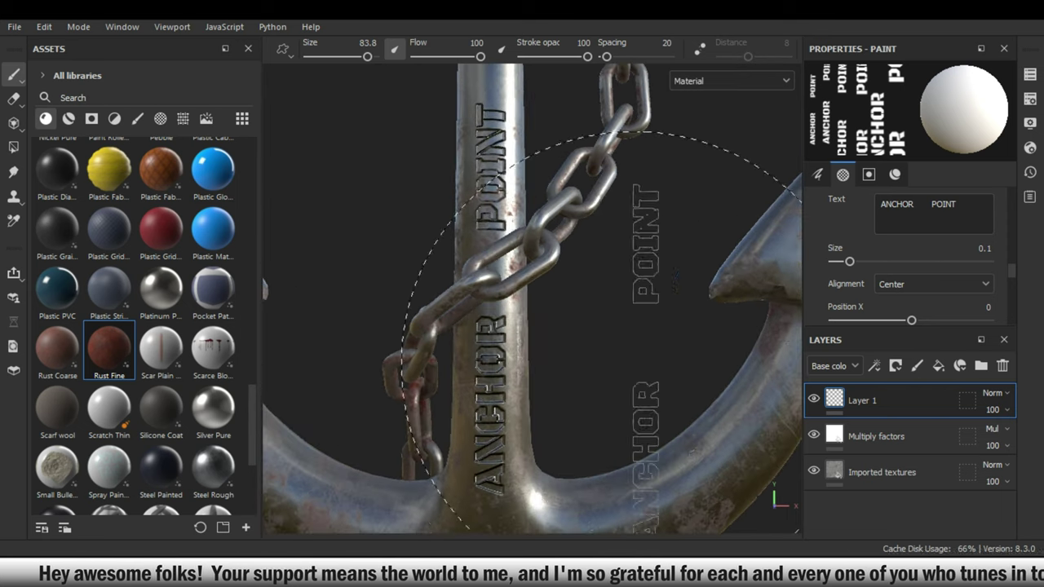
pyautogui.keyDown('alt'); pyautogui.moveTo(604, 326); pyautogui.dragTo(578, 344, button='right'); pyautogui.keyUp('alt')
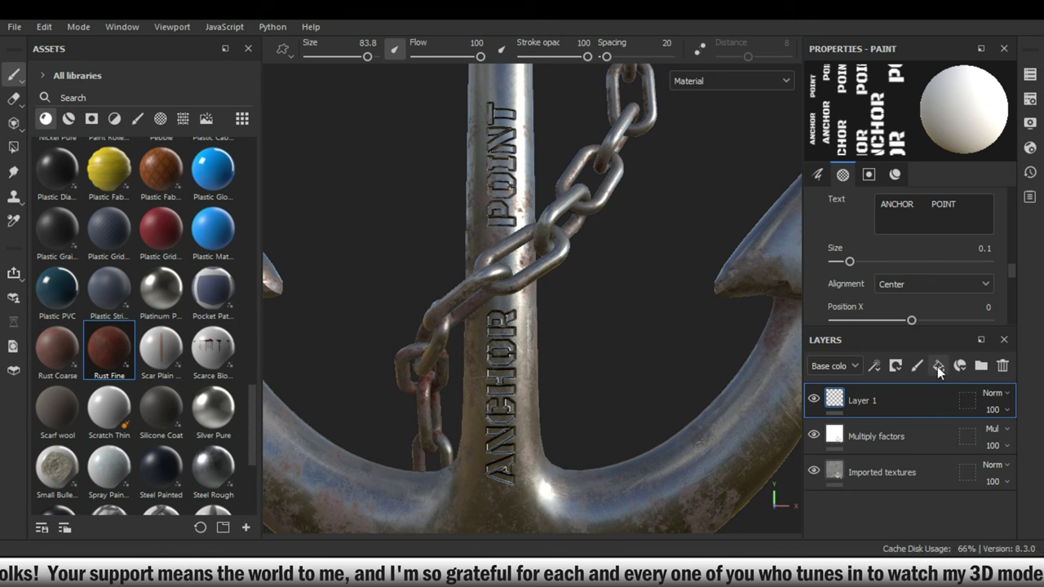
pyautogui.rightClick(901, 405)
# Step: Add an anchor point to Layer 1 and a colour-only Fill layer above it
pyautogui.click(881, 120)
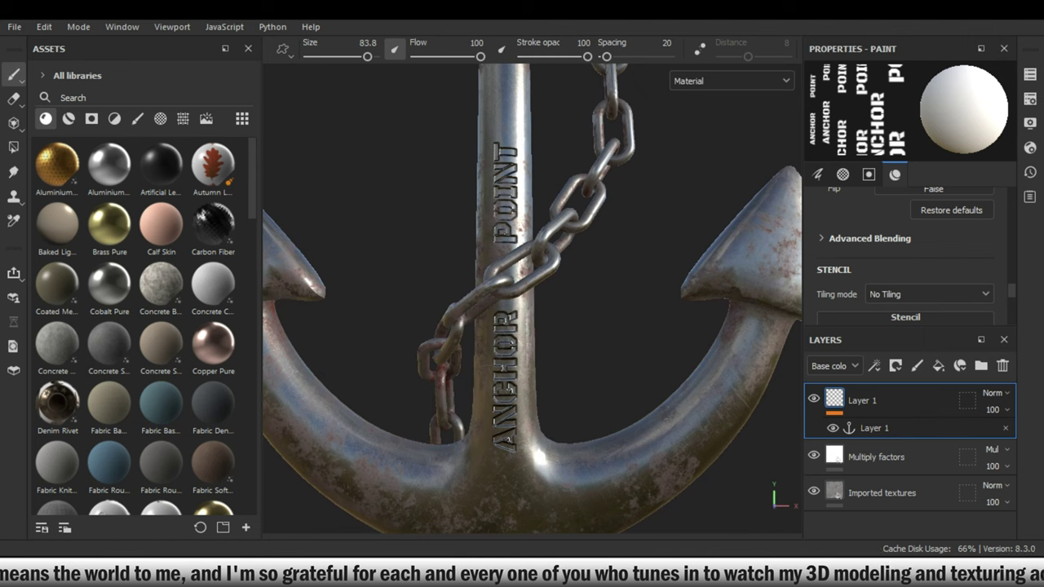
pyautogui.click(939, 366)
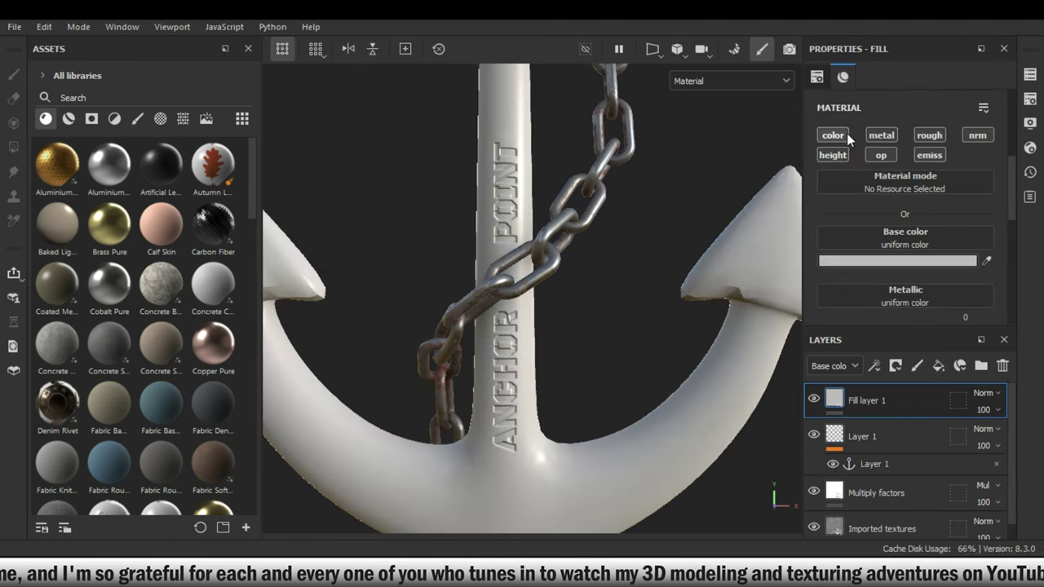
pyautogui.click(840, 134)
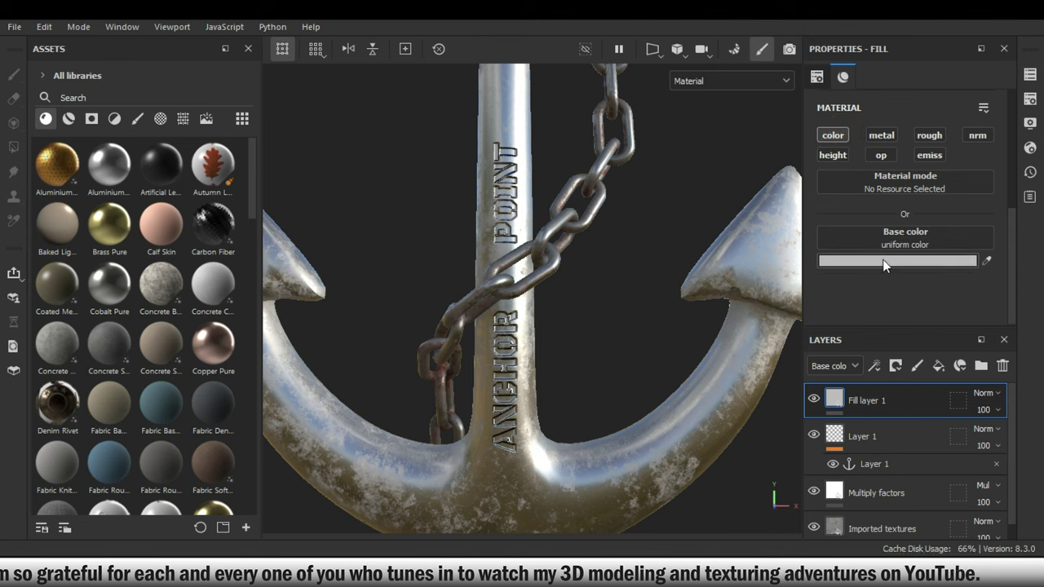
# Step: Set the fill's base colour to near-black (0E0E0E) and hide it with a black mask
pyautogui.click(890, 260)
pyautogui.moveTo(747, 417); pyautogui.dragTo(739, 469)
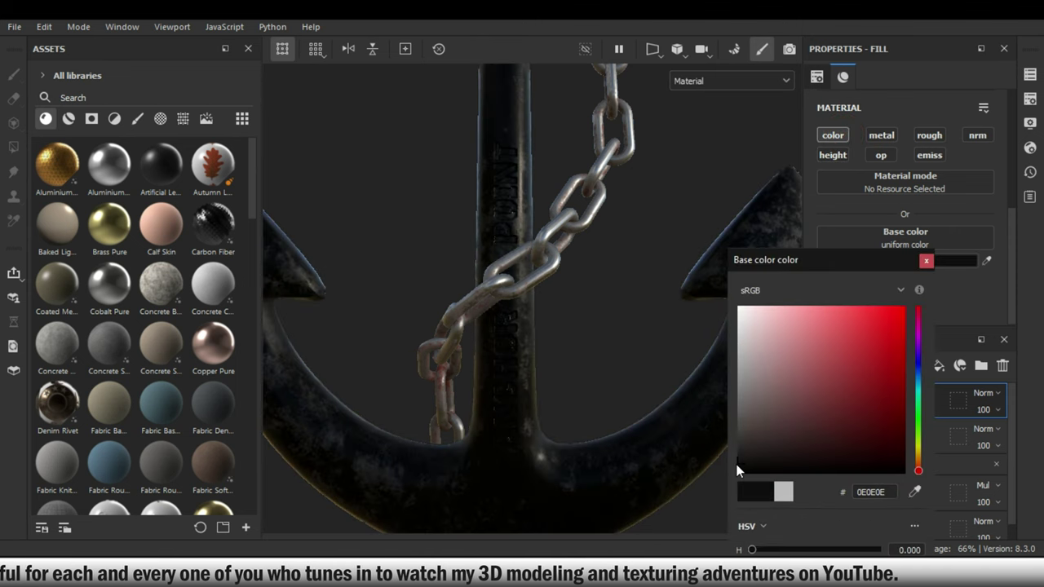
pyautogui.click(928, 261)
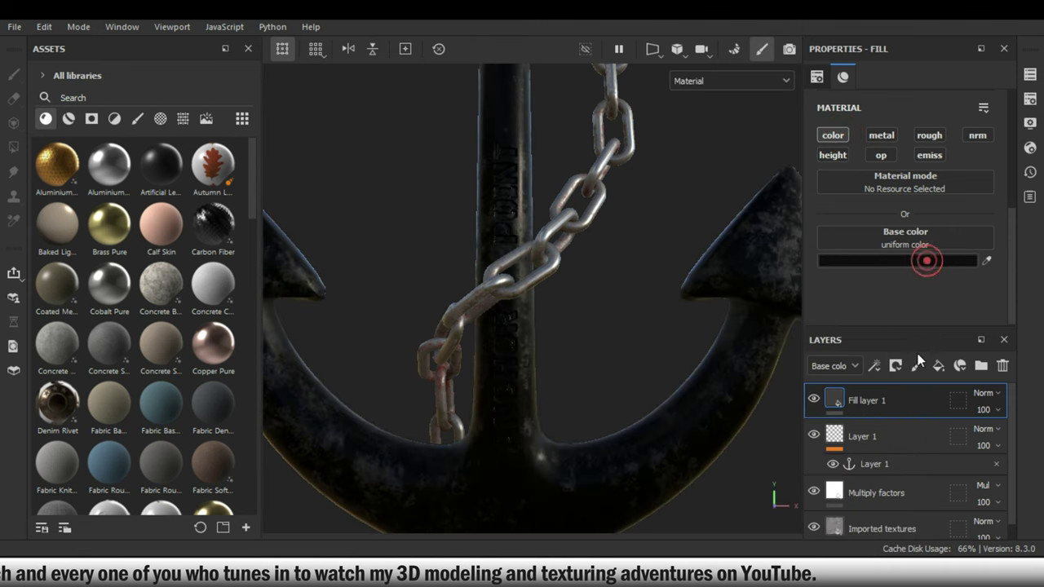
pyautogui.click(895, 364)
pyautogui.click(909, 406)
# Step: Add a Dirt generator to Fill layer 1's black mask
pyautogui.rightClick(910, 403)
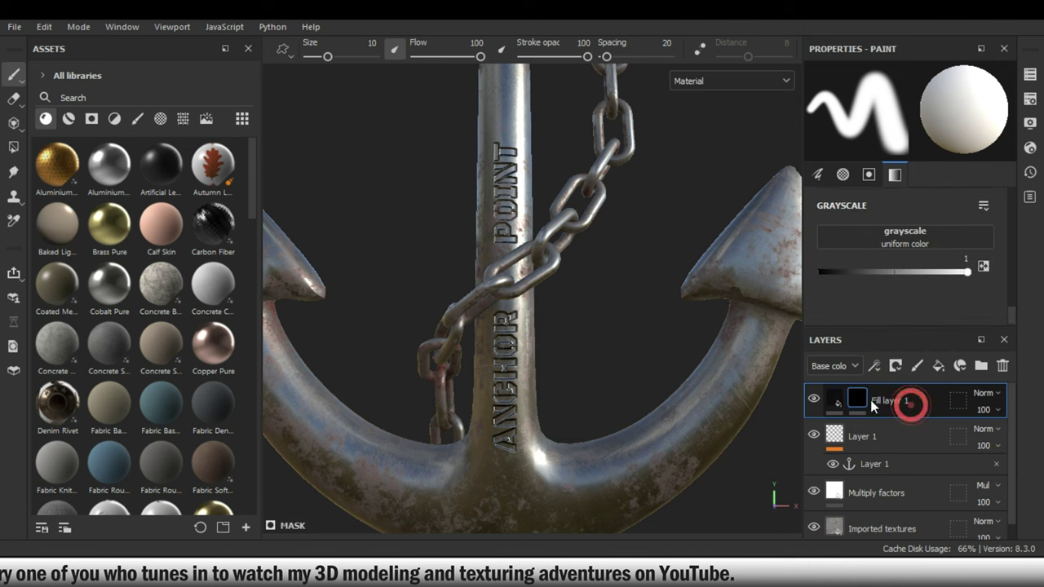
pyautogui.click(668, 494)
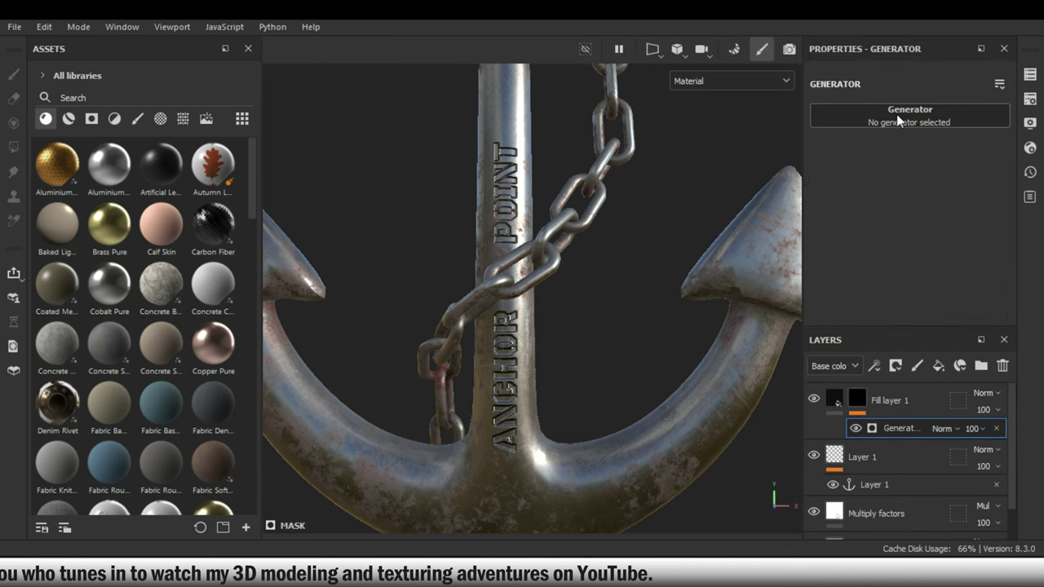
pyautogui.click(896, 116)
pyautogui.click(849, 208)
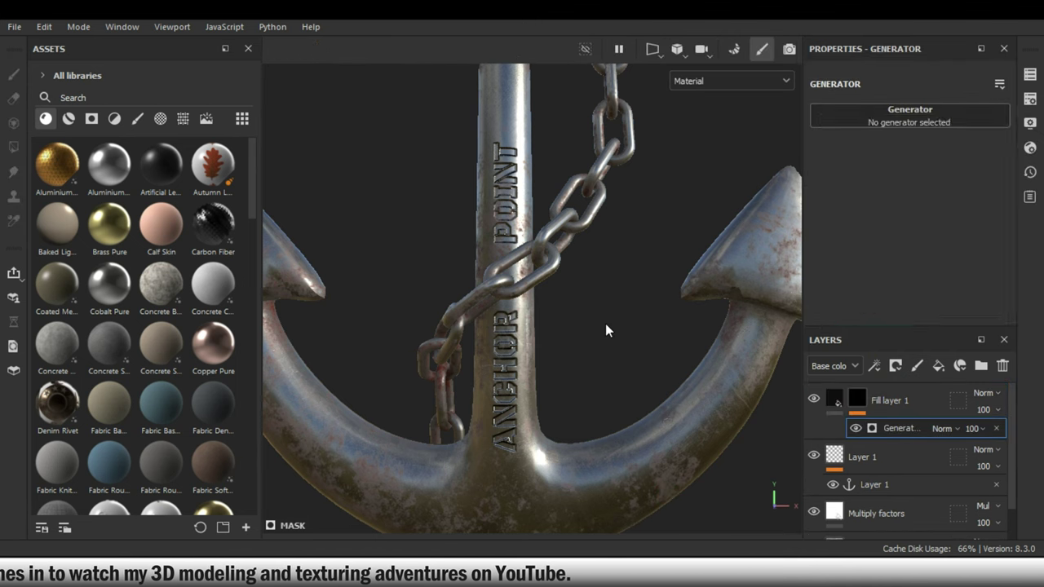
# Step: Tune the Dirt generator to Dirt Level 0.83 and Dirt Contrast 0.21
pyautogui.keyDown('alt'); pyautogui.moveTo(596, 289); pyautogui.dragTo(806, 372); pyautogui.keyUp('alt')
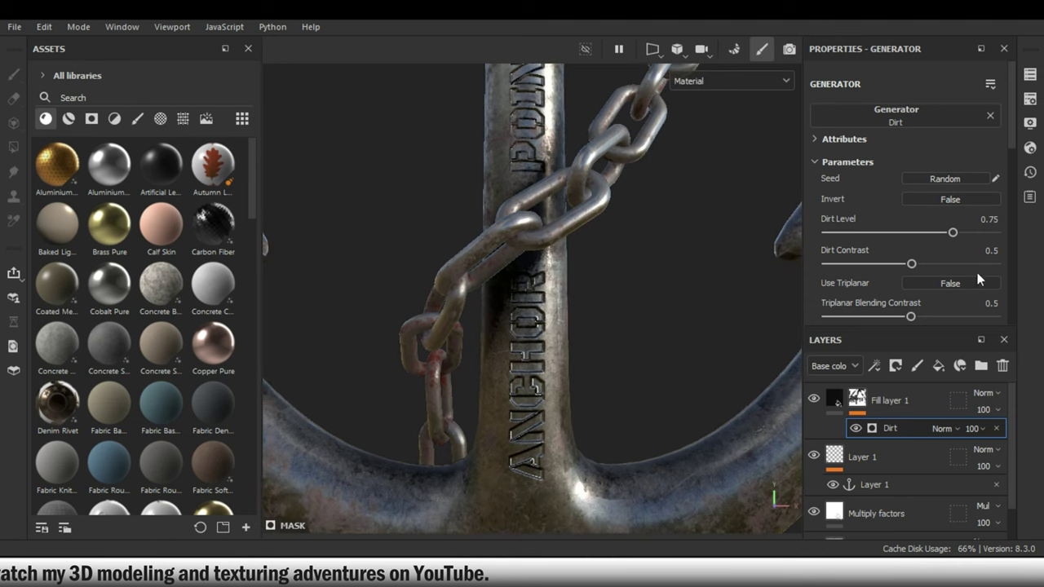
pyautogui.moveTo(964, 232); pyautogui.dragTo(977, 232)
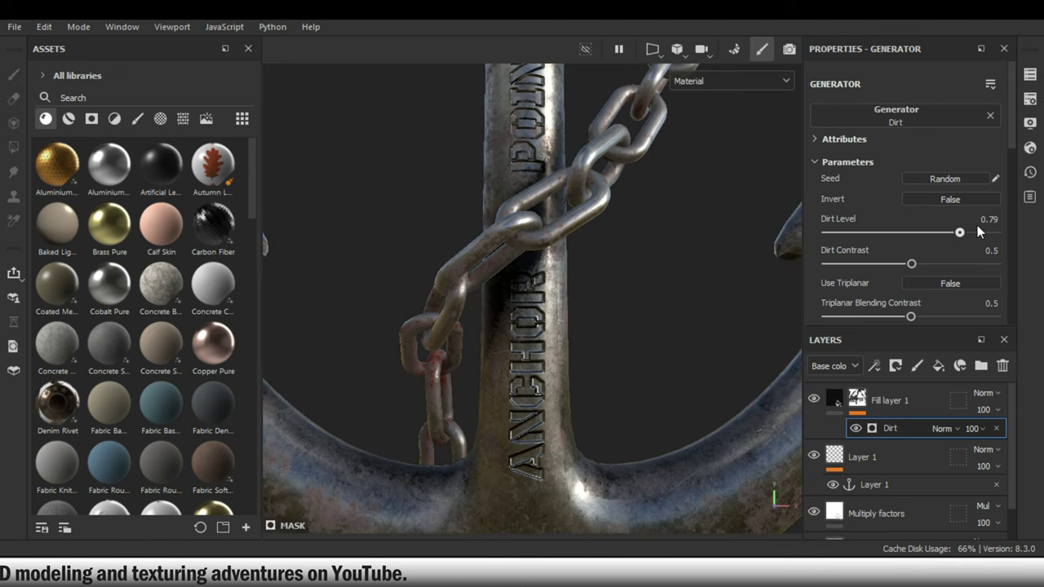
pyautogui.click(913, 264)
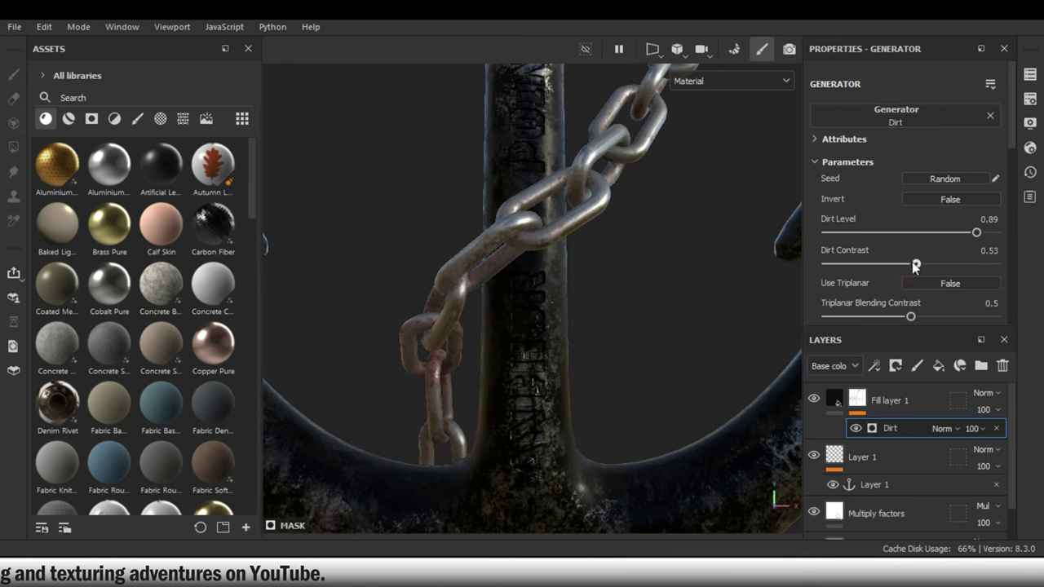
pyautogui.moveTo(914, 264); pyautogui.dragTo(908, 266)
pyautogui.moveTo(975, 232); pyautogui.dragTo(978, 233)
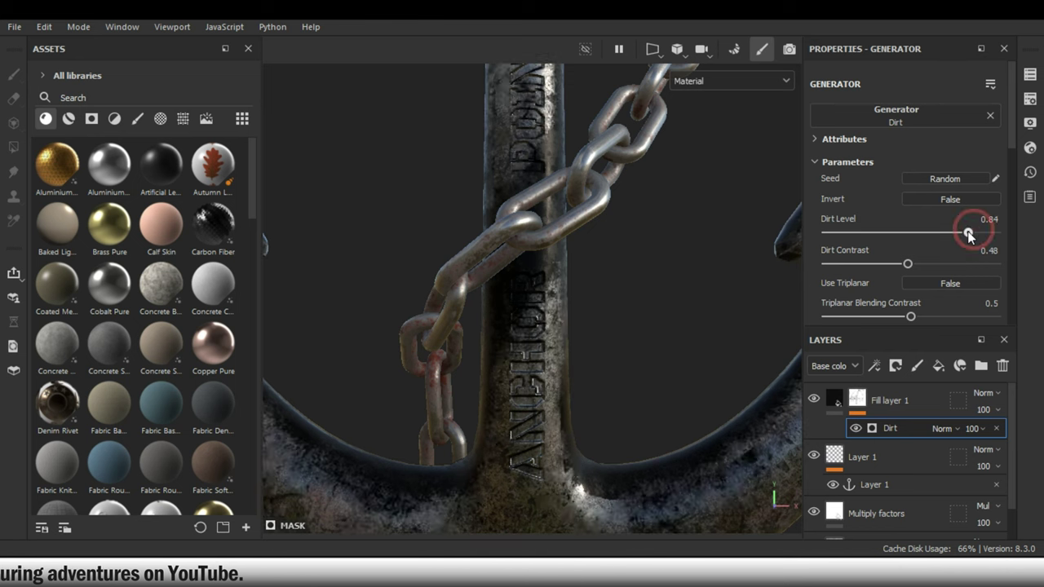
pyautogui.moveTo(908, 264); pyautogui.dragTo(865, 264)
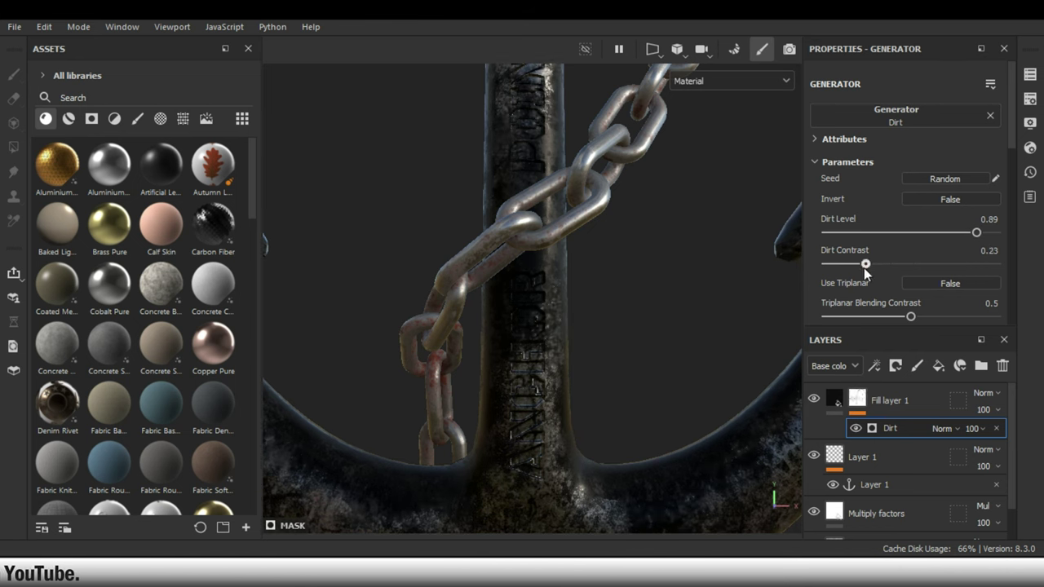
pyautogui.moveTo(977, 232); pyautogui.dragTo(967, 233)
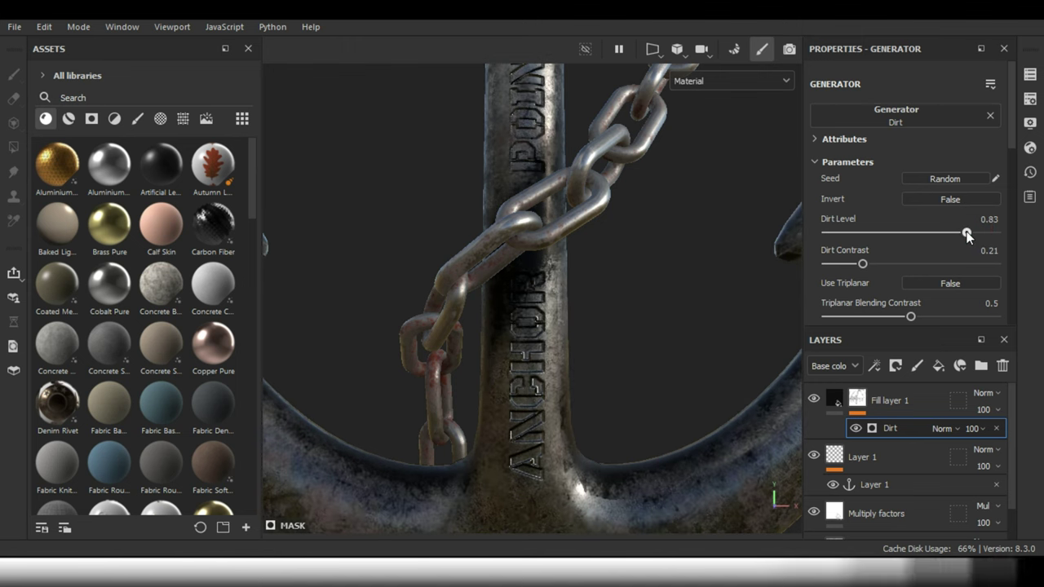
pyautogui.keyDown('alt'); pyautogui.moveTo(629, 329); pyautogui.dragTo(650, 243); pyautogui.keyUp('alt')
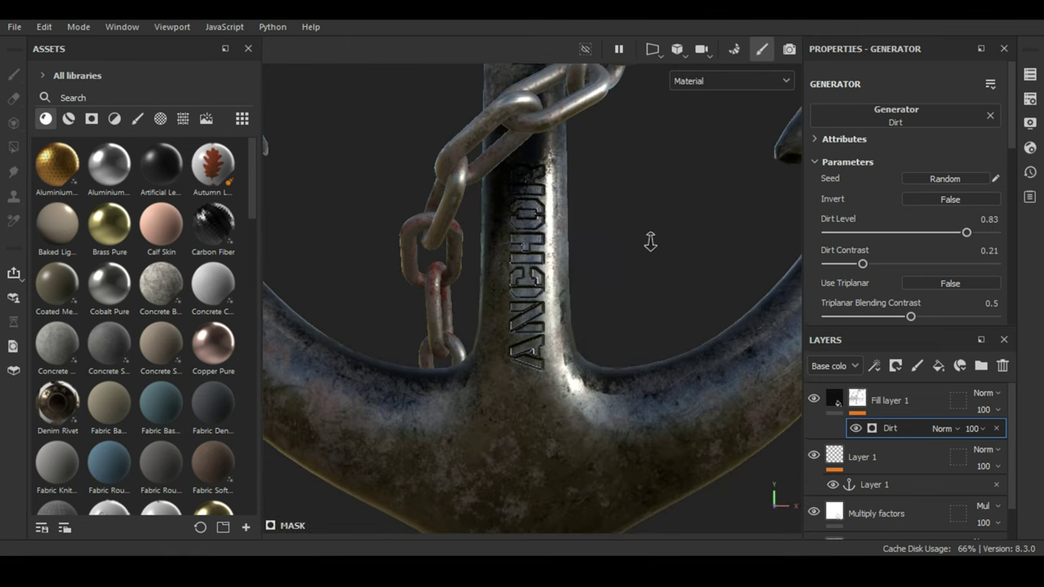
pyautogui.doubleClick(874, 455)
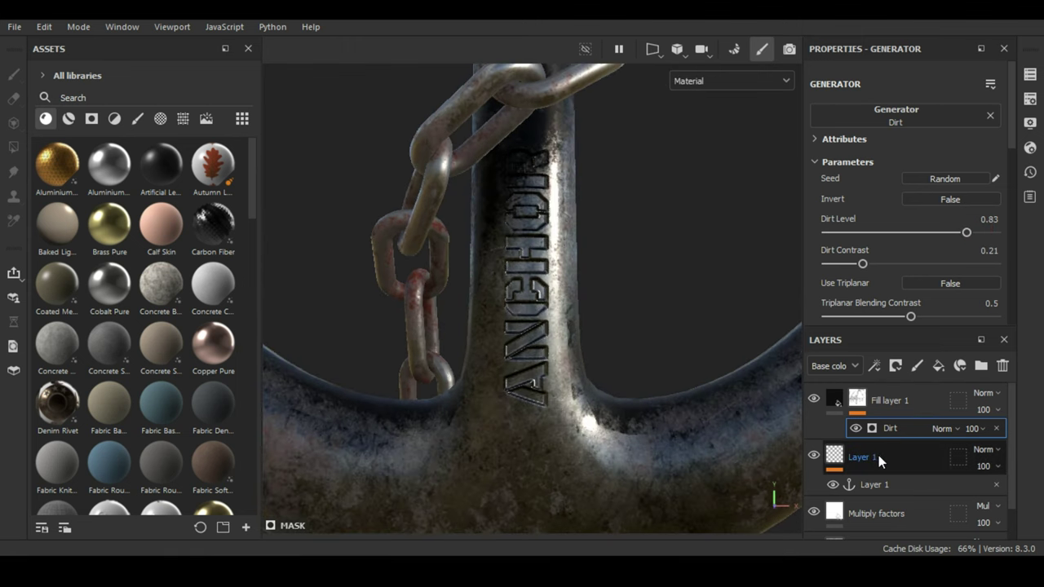
# Step: Link the Dirt generator's Micro Height input to the Layer 1 anchor point's Height channel
pyautogui.press('Return')
pyautogui.scroll(-5, 936, 172)
pyautogui.scroll(-3, 937, 175)
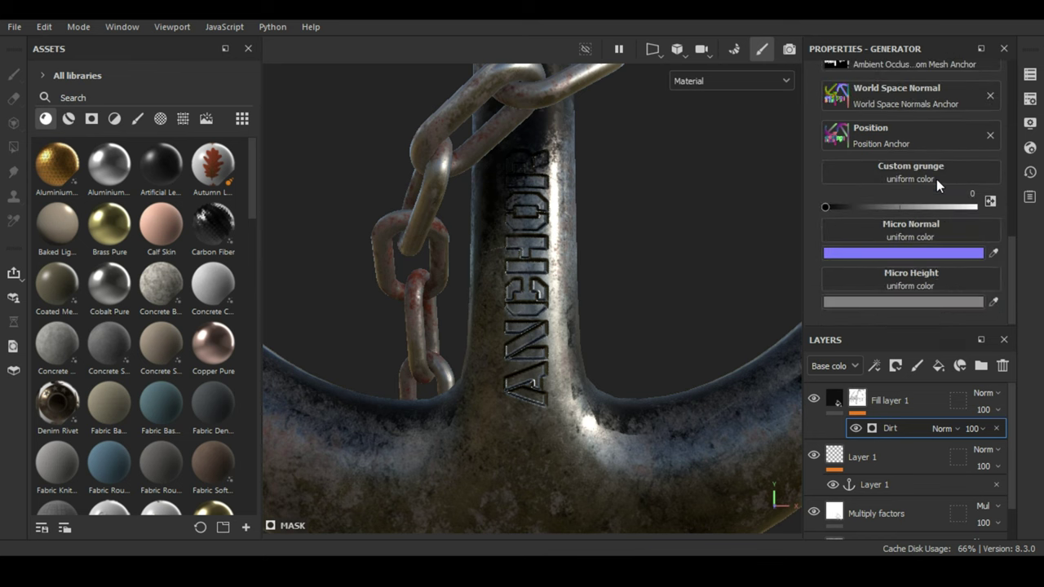
pyautogui.click(933, 277)
pyautogui.click(930, 285)
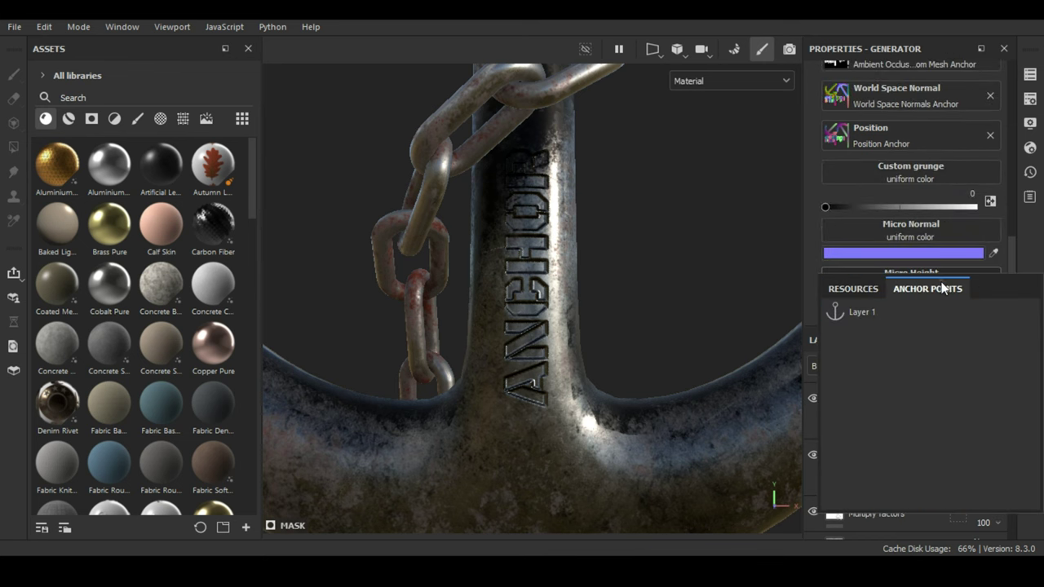
pyautogui.click(876, 310)
pyautogui.scroll(-2, 960, 255)
pyautogui.click(966, 237)
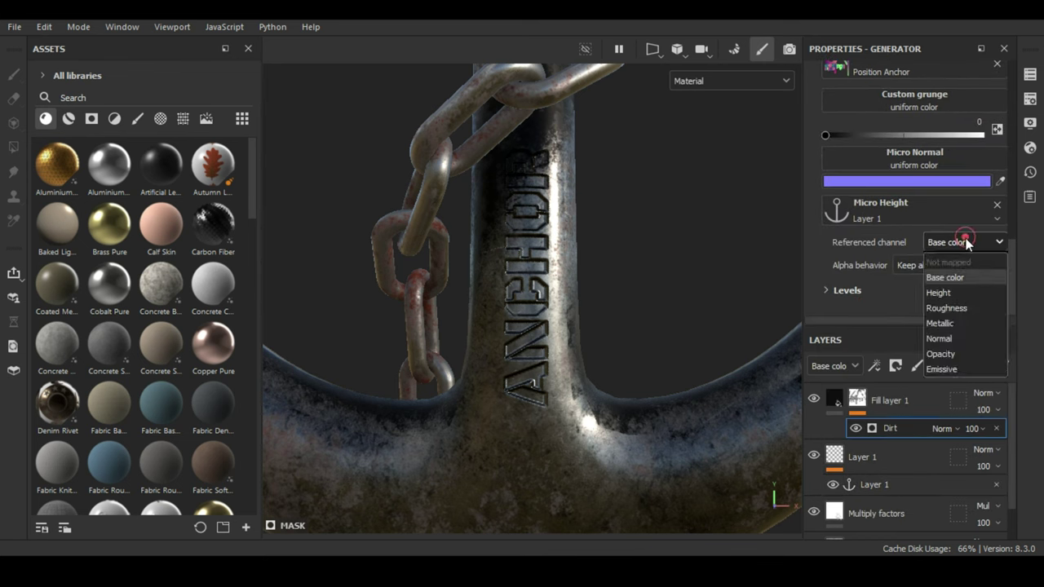
pyautogui.click(941, 293)
# Step: Set Micro Details > Micro Height to True so dirt fills the engraved letters
pyautogui.scroll(3, 945, 291)
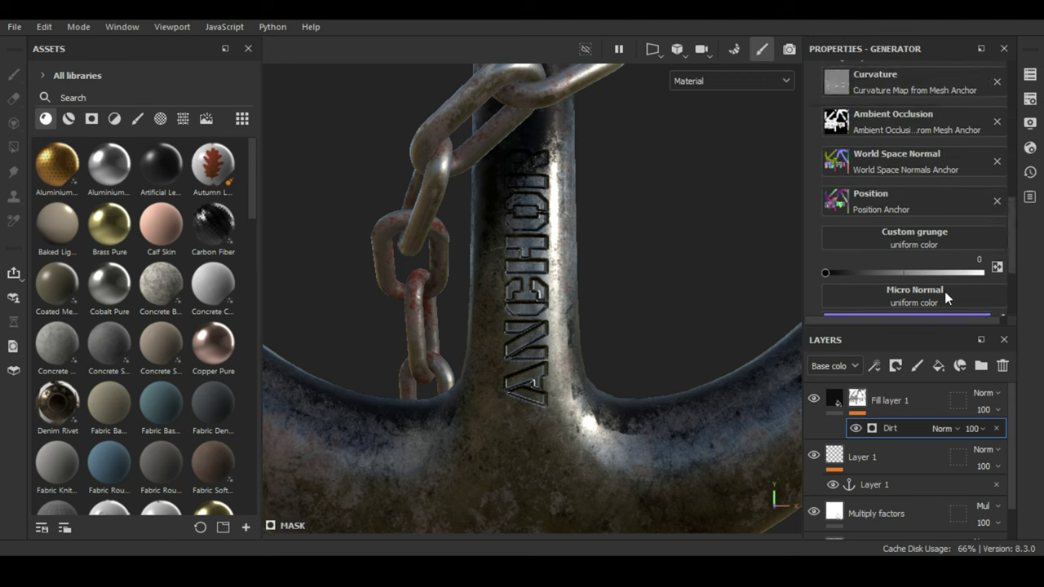
pyautogui.scroll(3, 945, 291)
pyautogui.click(840, 144)
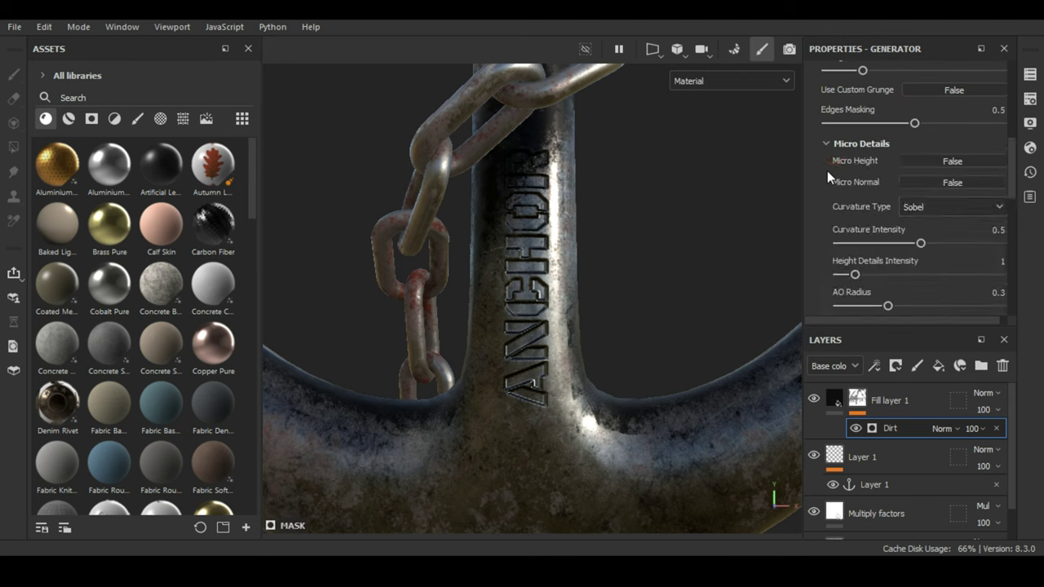
pyautogui.click(930, 160)
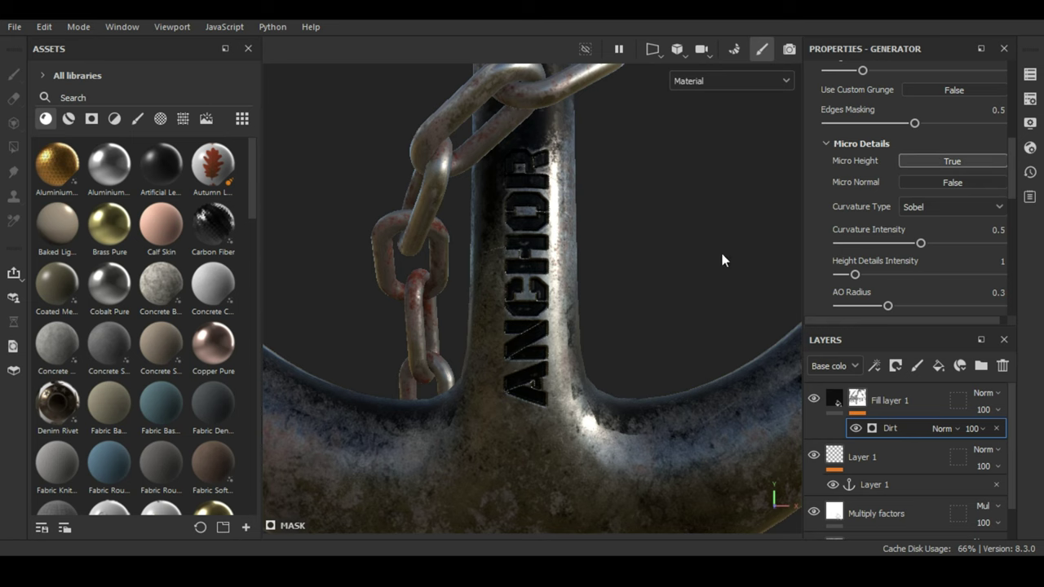
# Step: Zoom in on the ANCHOR POINT lettering and lower the Micro Details AO Radius to 0.11
pyautogui.scroll(5, 716, 199)
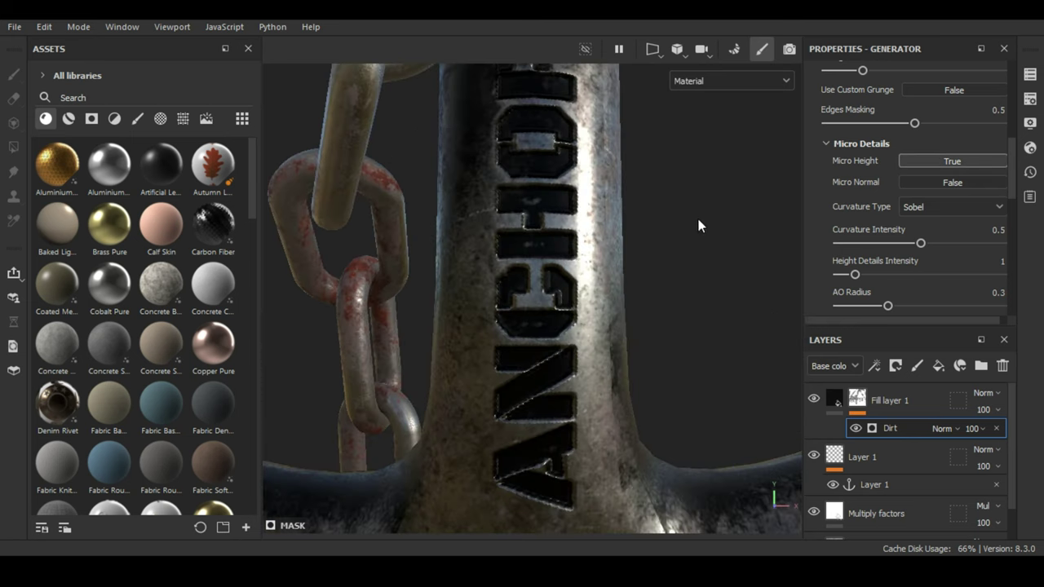
pyautogui.keyDown('alt'); pyautogui.moveTo(697, 225); pyautogui.dragTo(581, 249); pyautogui.keyUp('alt')
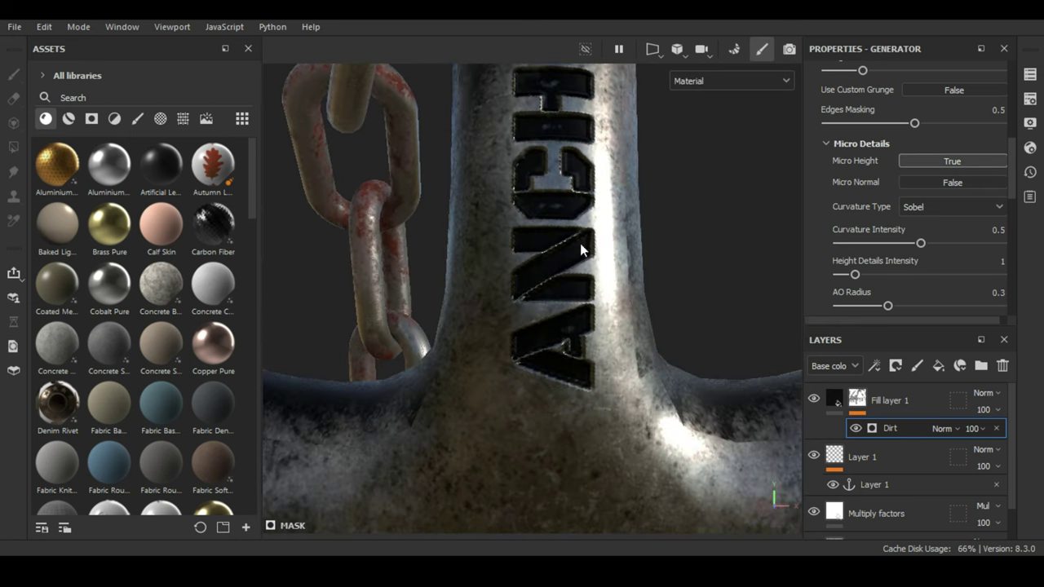
pyautogui.scroll(-2, 932, 201)
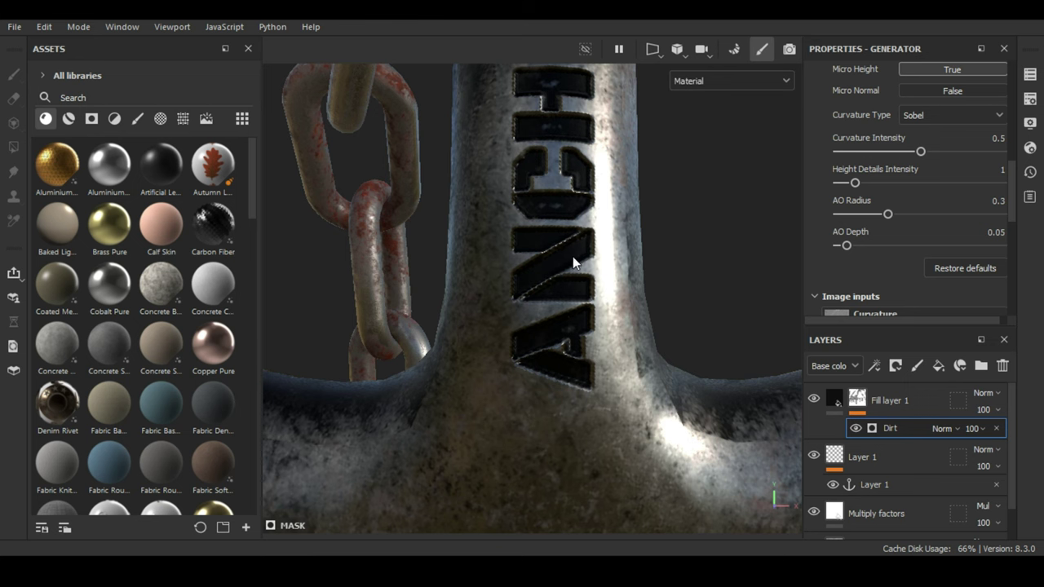
pyautogui.scroll(2, 571, 252)
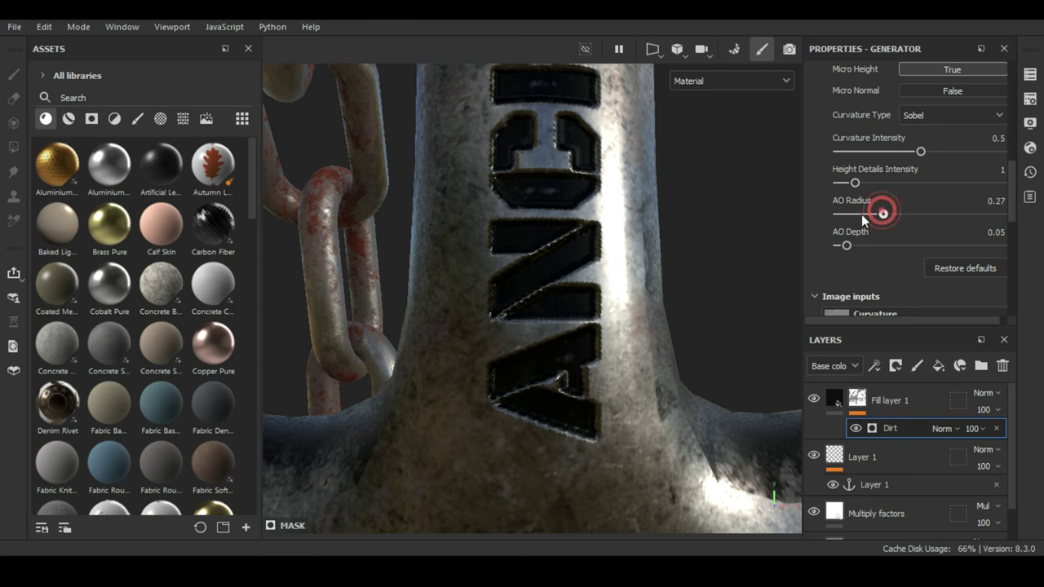
pyautogui.moveTo(862, 214); pyautogui.dragTo(854, 215)
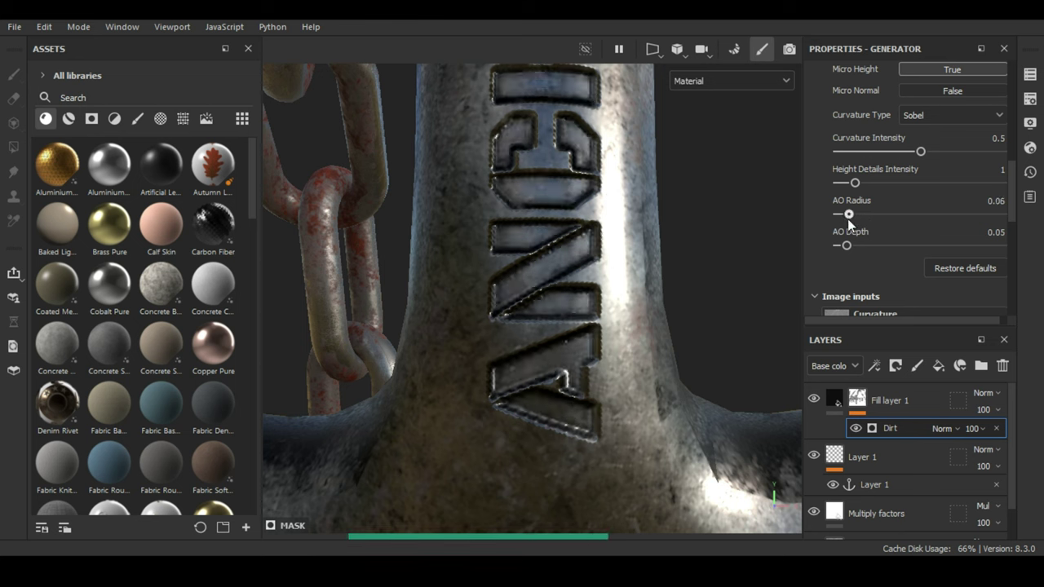
pyautogui.moveTo(859, 218); pyautogui.dragTo(859, 221)
pyautogui.scroll(-3, 639, 275)
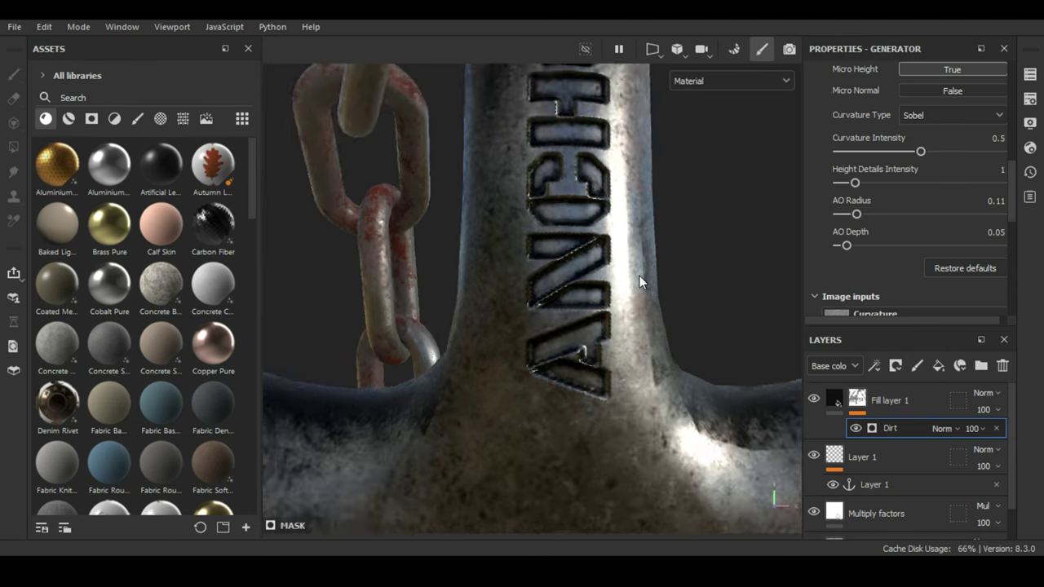
pyautogui.moveTo(638, 275)
pyautogui.keyDown('alt'); pyautogui.mouseDown()
pyautogui.moveTo(654, 287)
pyautogui.moveTo(636, 298)
pyautogui.moveTo(637, 331)
pyautogui.moveTo(629, 285)
pyautogui.moveTo(624, 335)
pyautogui.moveTo(617, 286)
pyautogui.moveTo(620, 299)
pyautogui.moveTo(422, 303)
pyautogui.moveTo(636, 303)
pyautogui.moveTo(613, 368)
pyautogui.moveTo(621, 299)
pyautogui.moveTo(625, 354)
pyautogui.moveTo(625, 308)
pyautogui.mouseUp(); pyautogui.keyUp('alt')
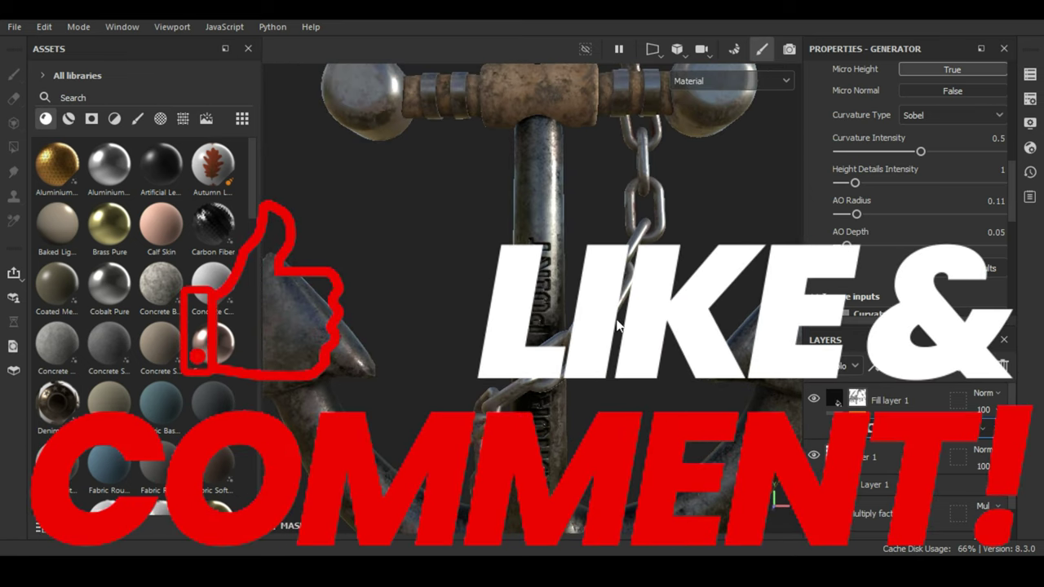
pyautogui.keyDown('alt'); pyautogui.moveTo(625, 307); pyautogui.dragTo(624, 290); pyautogui.keyUp('alt')
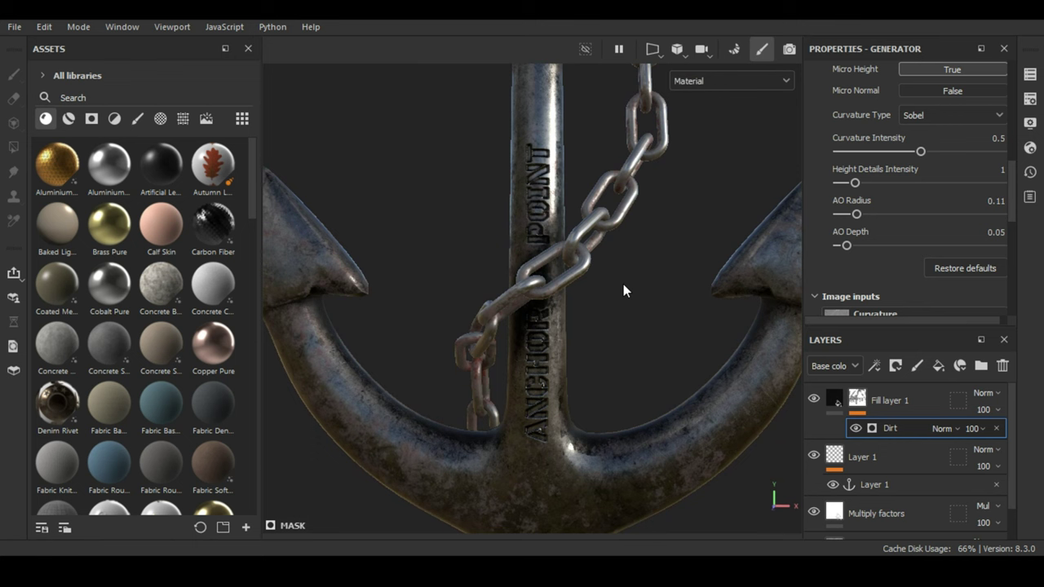